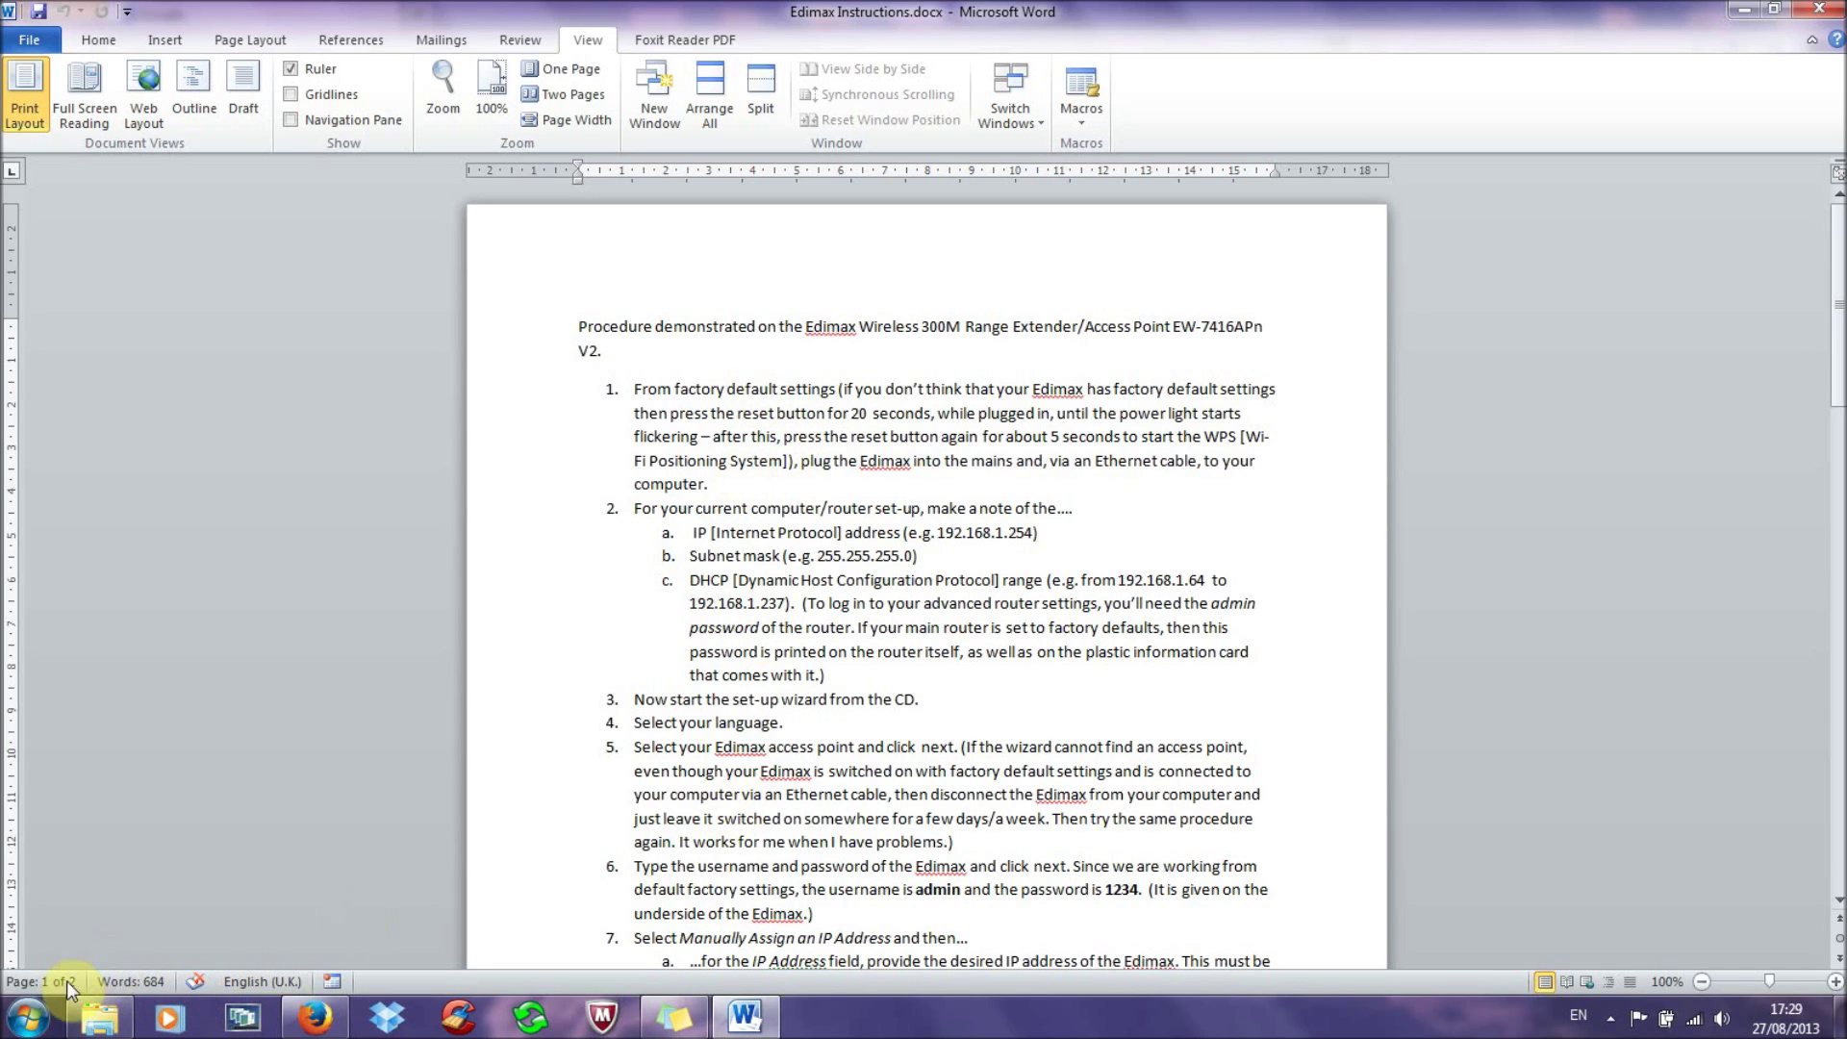
Step: Launch Command Prompt (cmd.exe) from the Start menu search
{"action": "left_click", "coordinate": [29, 1017]}
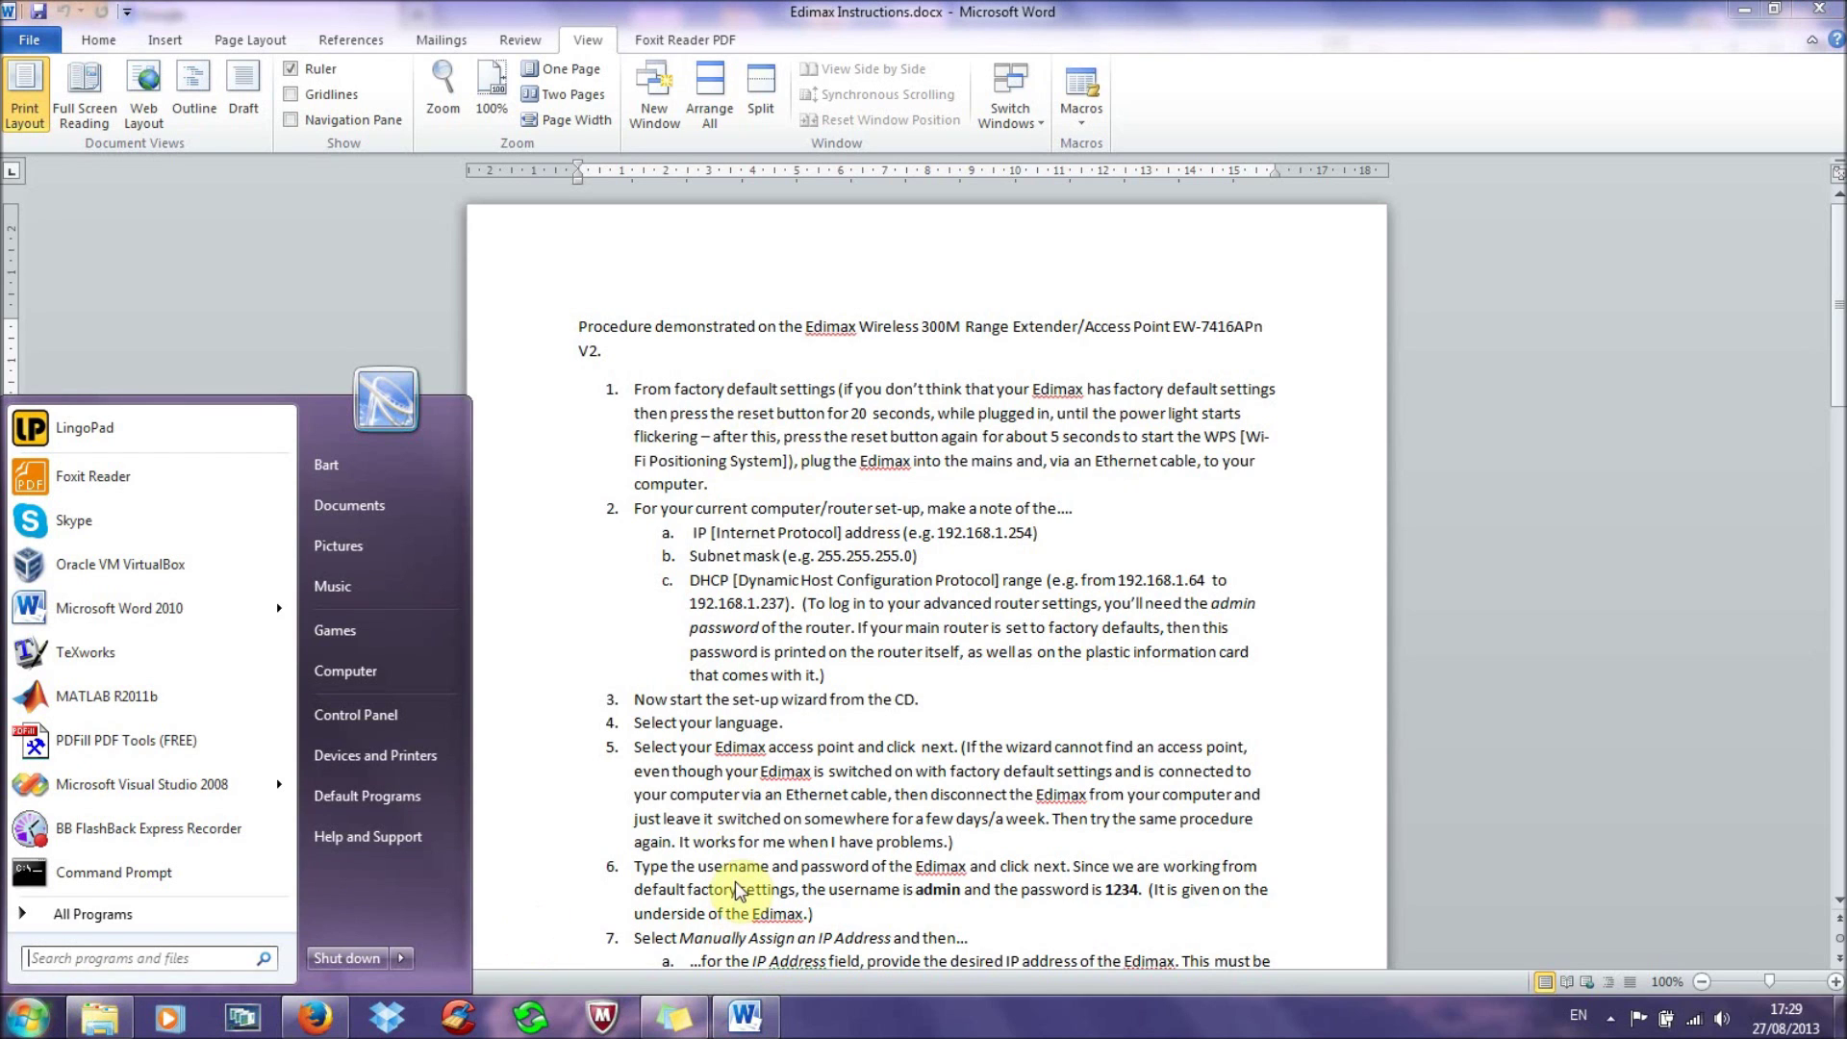
{"action": "type", "text": "cmd"}
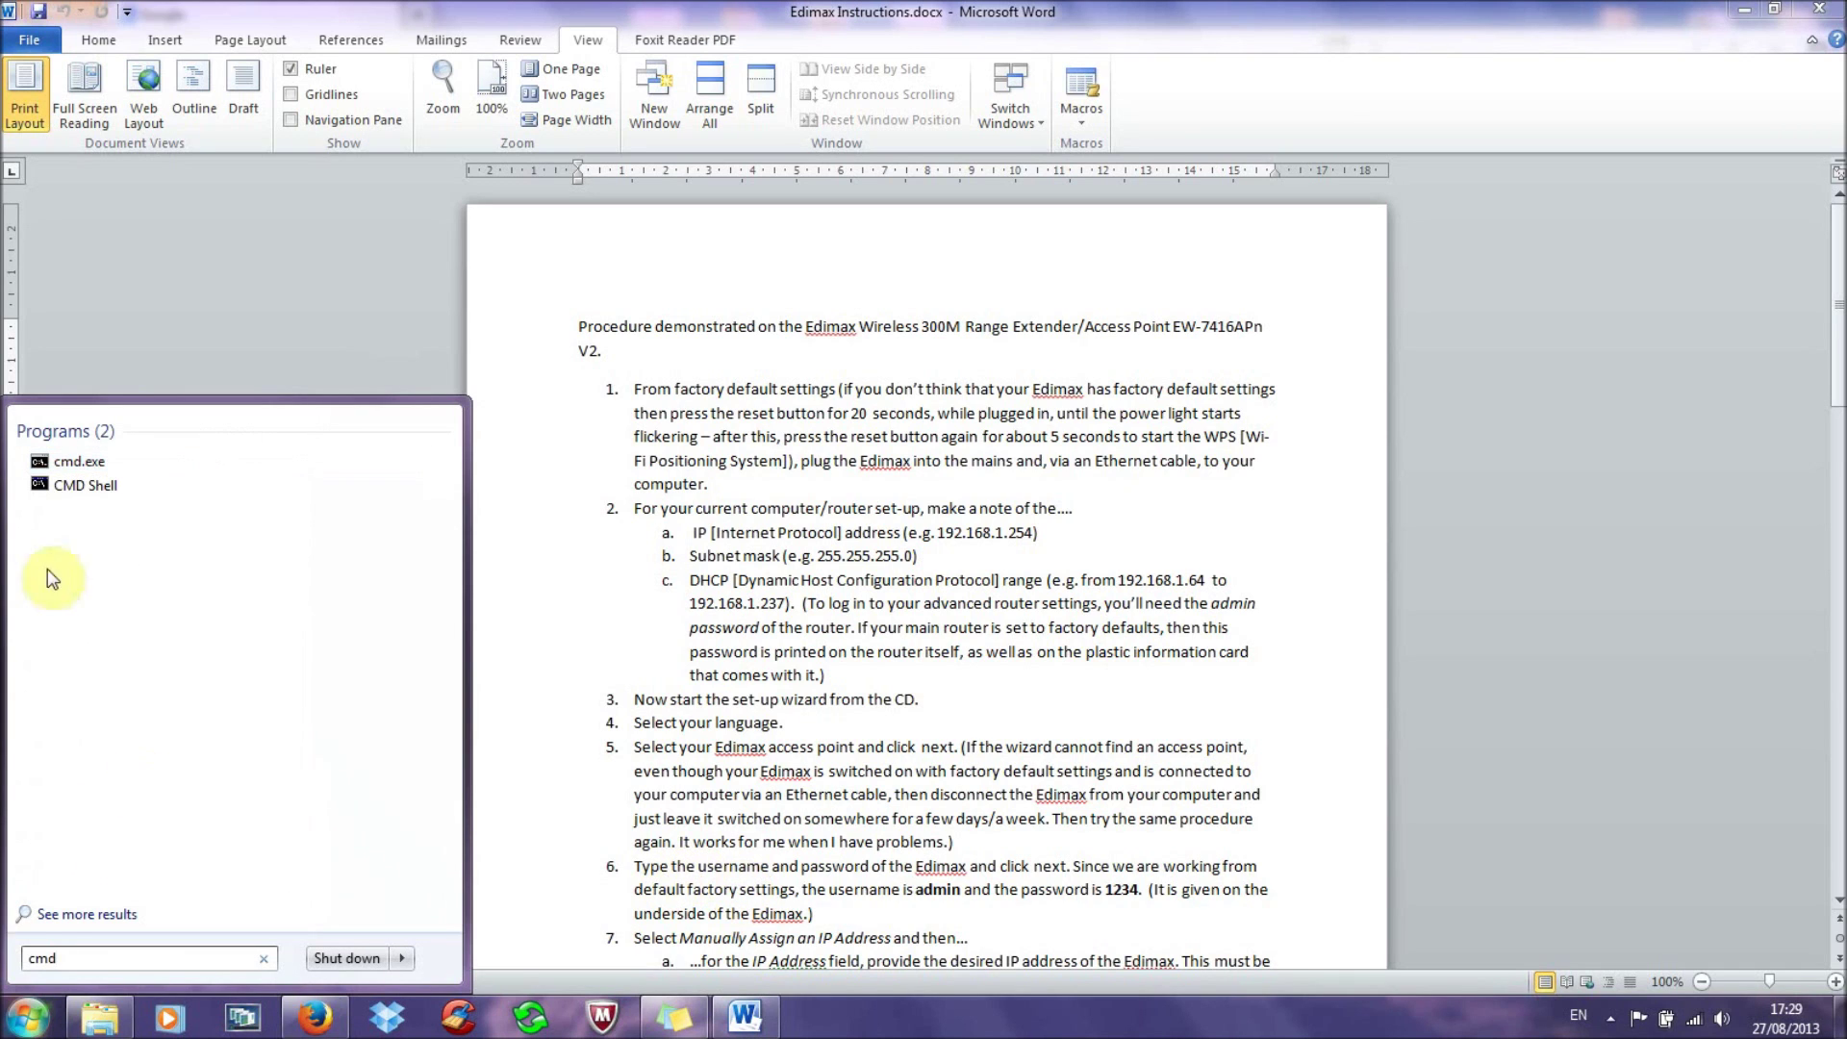
{"action": "left_click", "coordinate": [77, 462]}
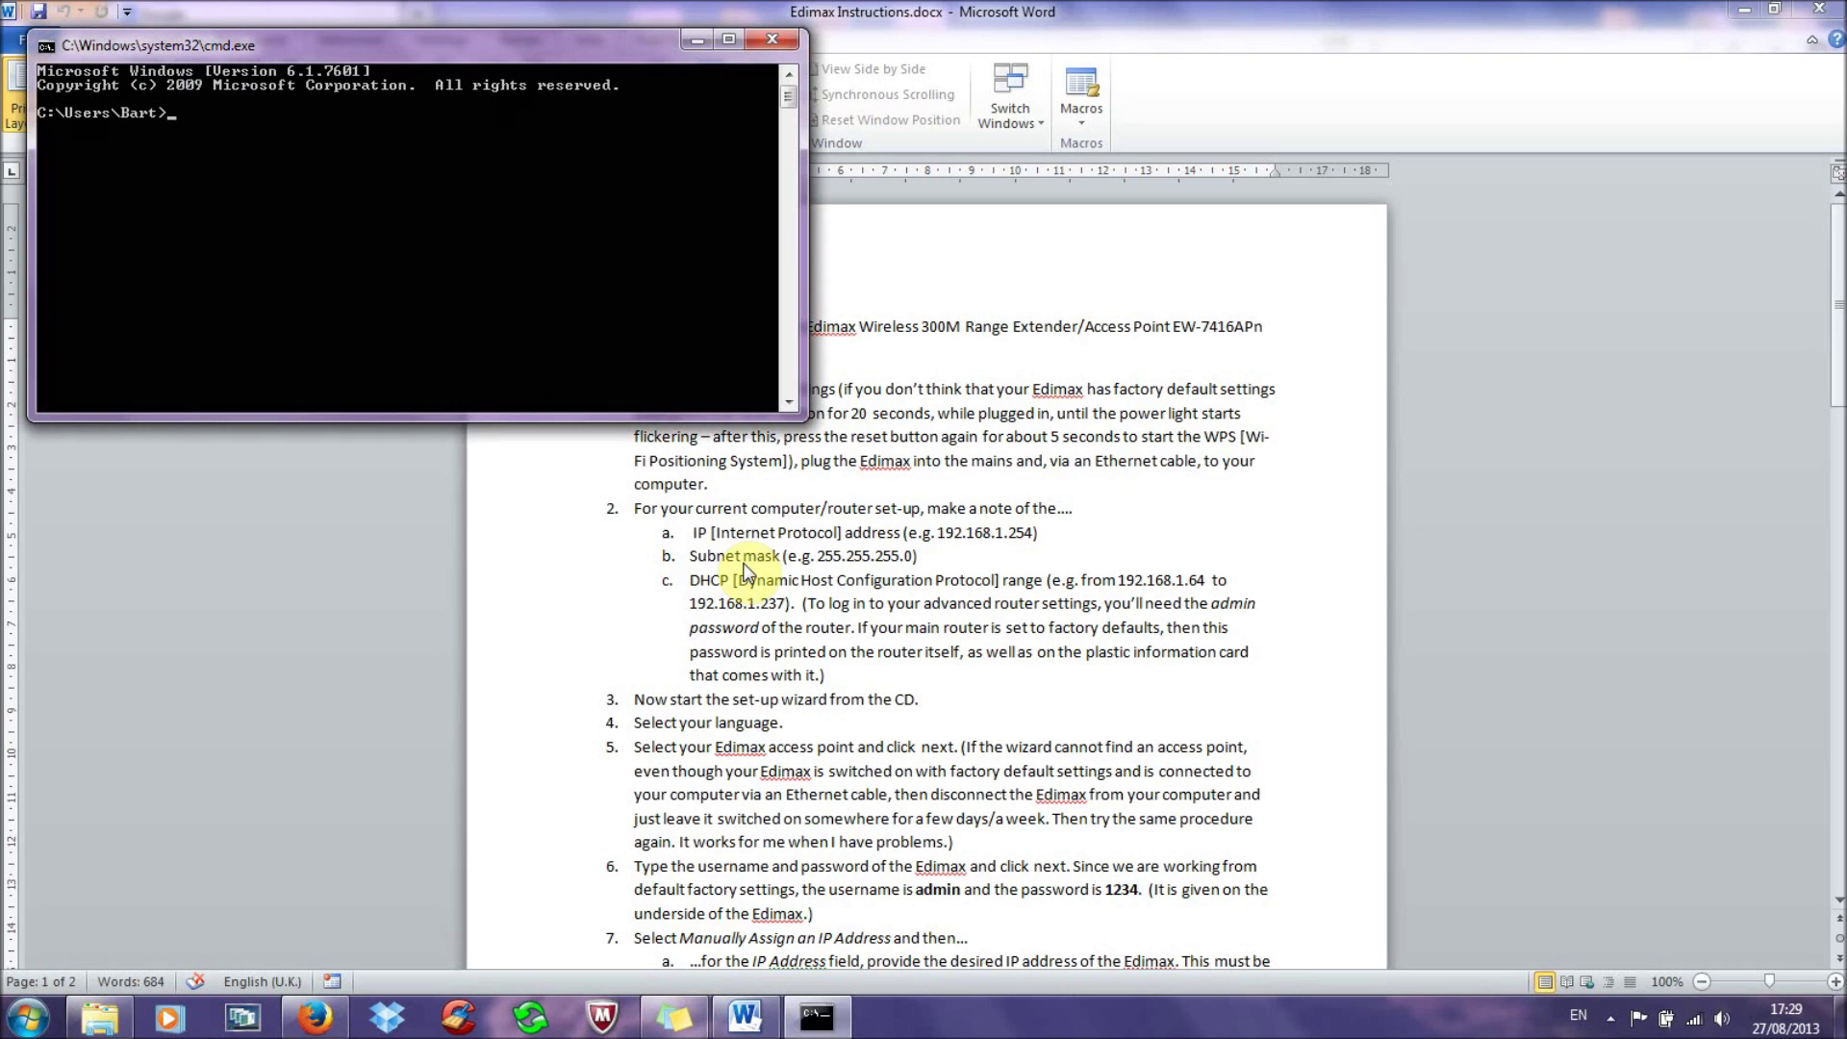
Step: Run ipconfig and read the wireless adapter's mask 255.255.255.0 and gateway 192.168.1.254
{"action": "type", "text": "ipconfig"}
{"action": "key", "text": "Return"}
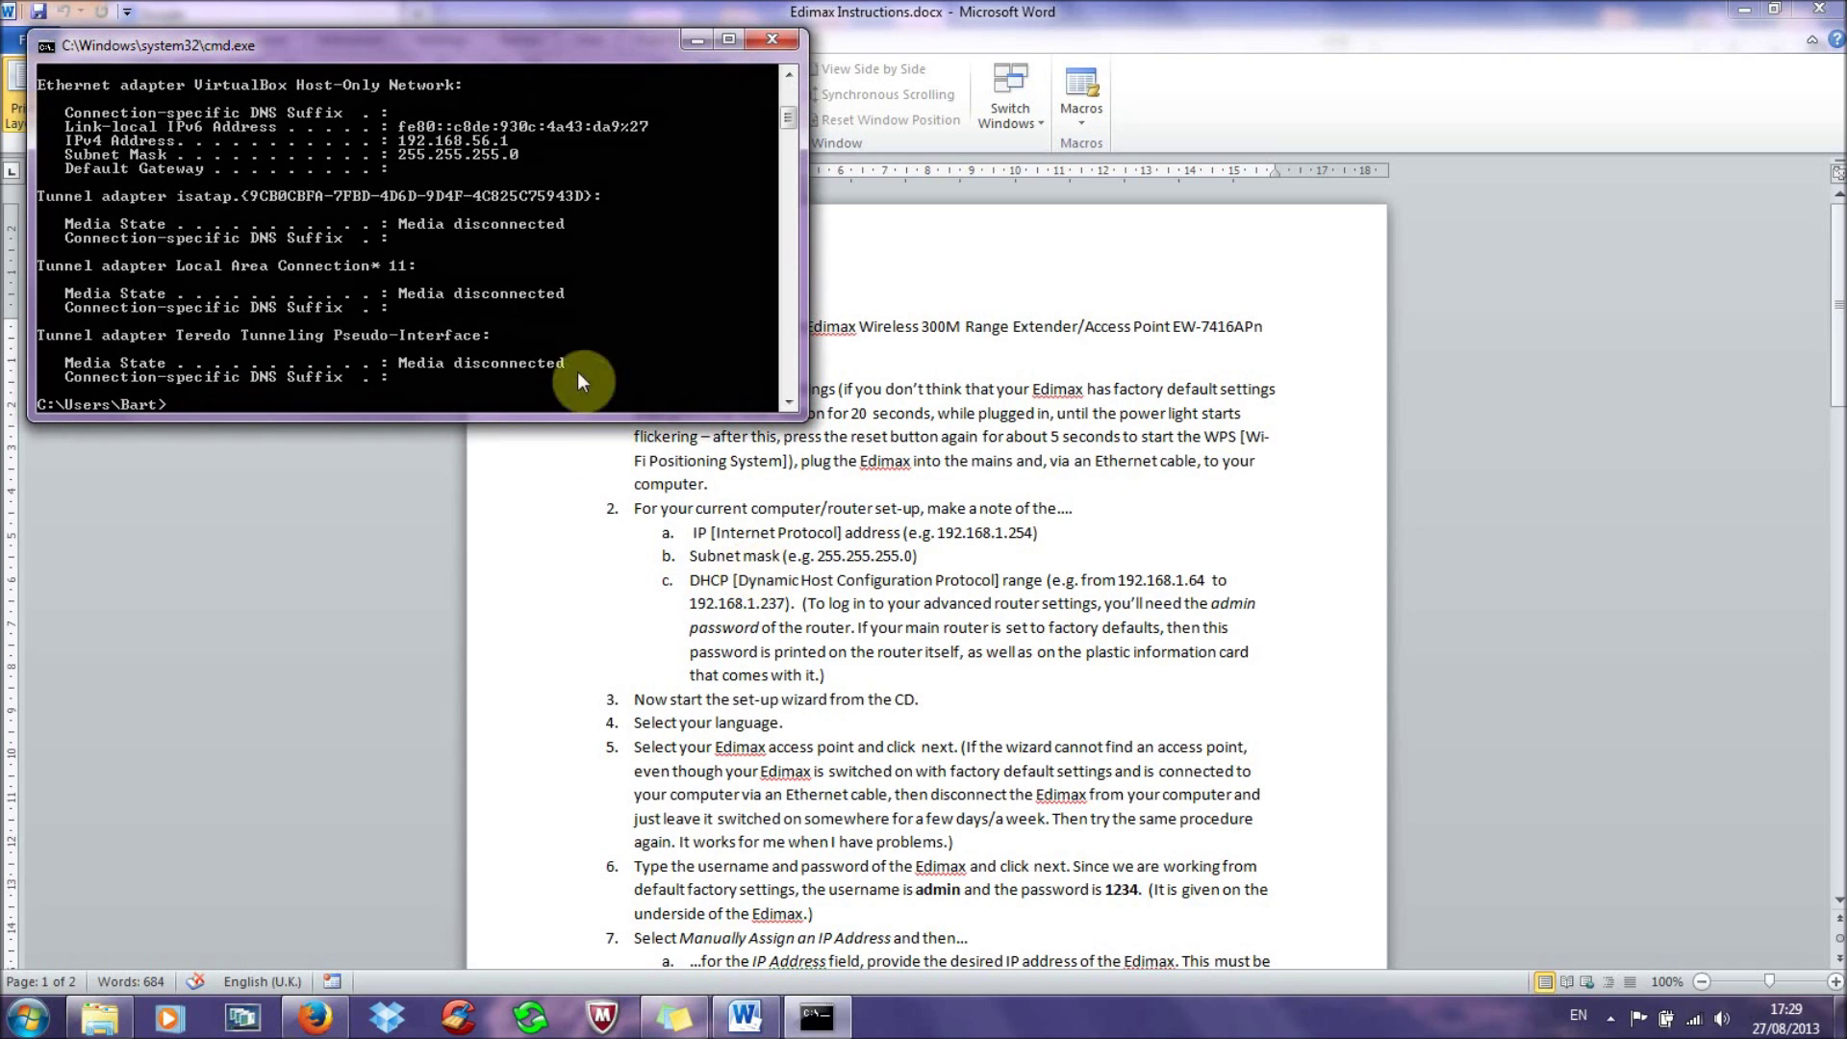
{"action": "scroll", "coordinate": [444, 217], "scroll_direction": "up", "scroll_amount": 4}
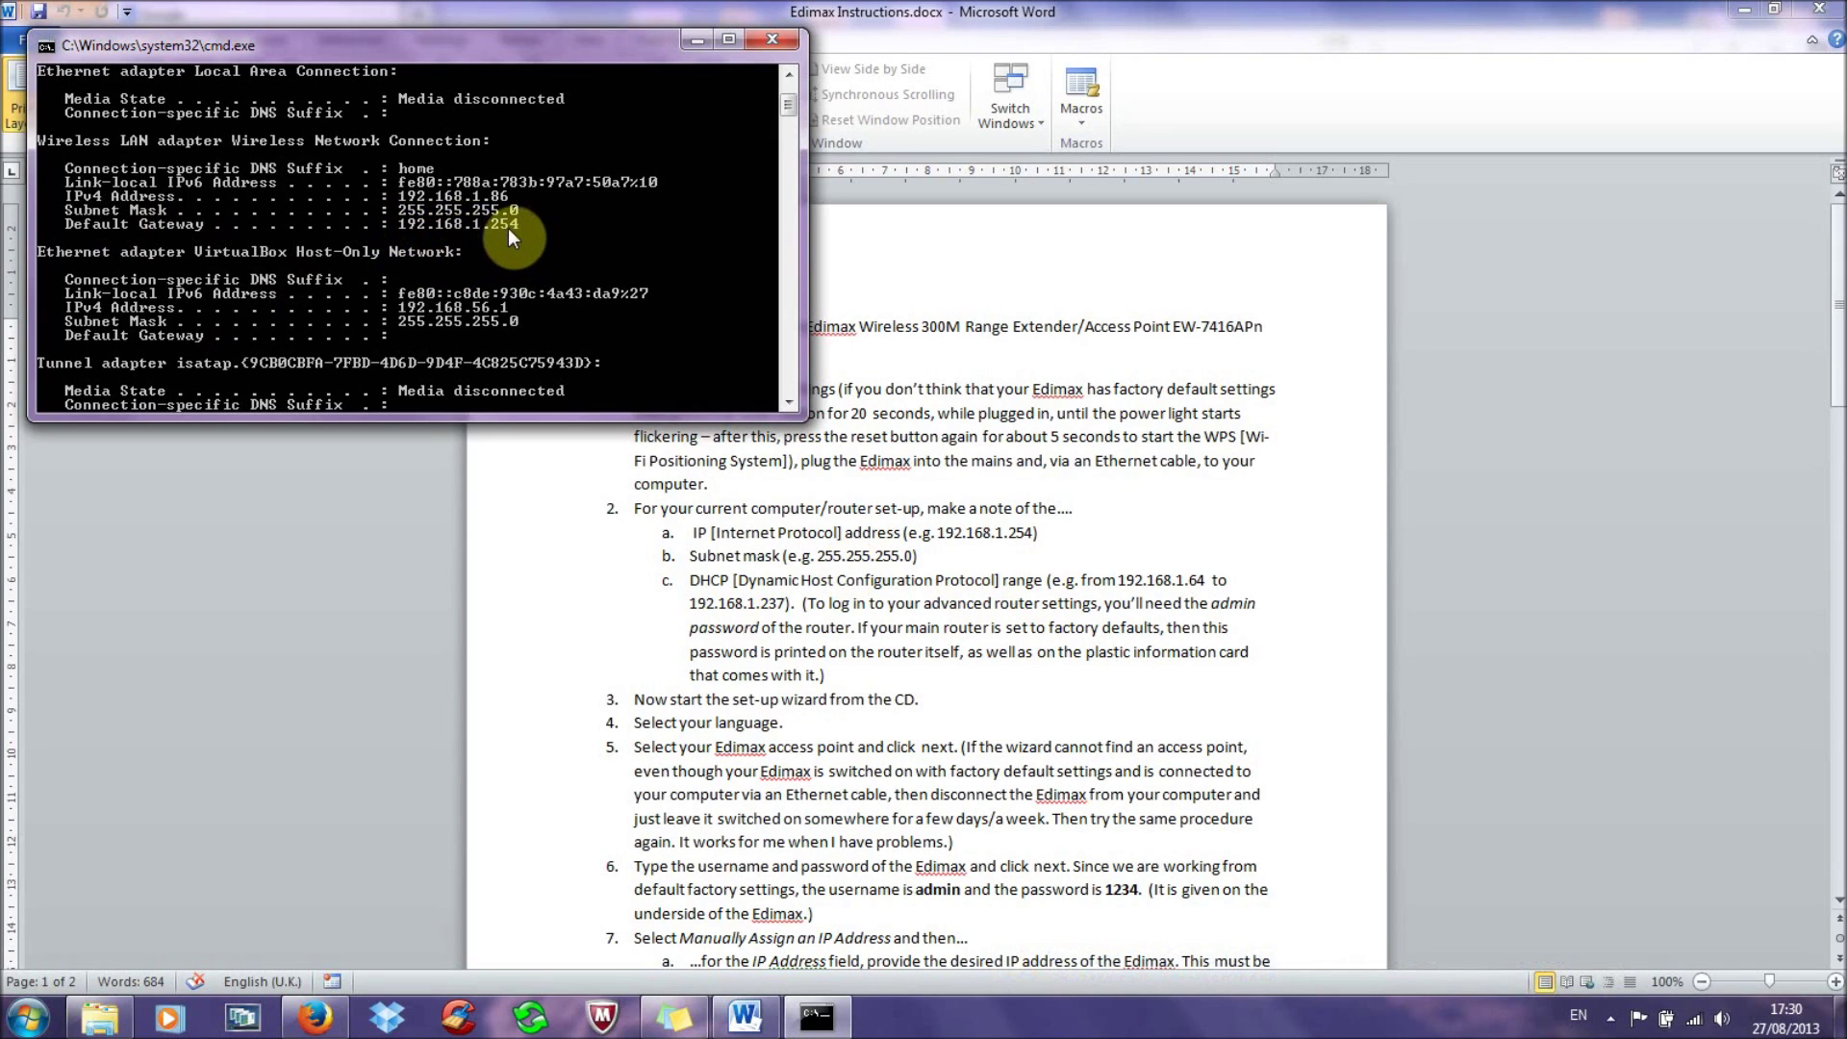
{"action": "left_click", "coordinate": [315, 1016]}
Step: Load the BT Home Hub manager at 192.168.1.254 in Firefox and go to Settings
{"action": "left_click", "coordinate": [314, 50]}
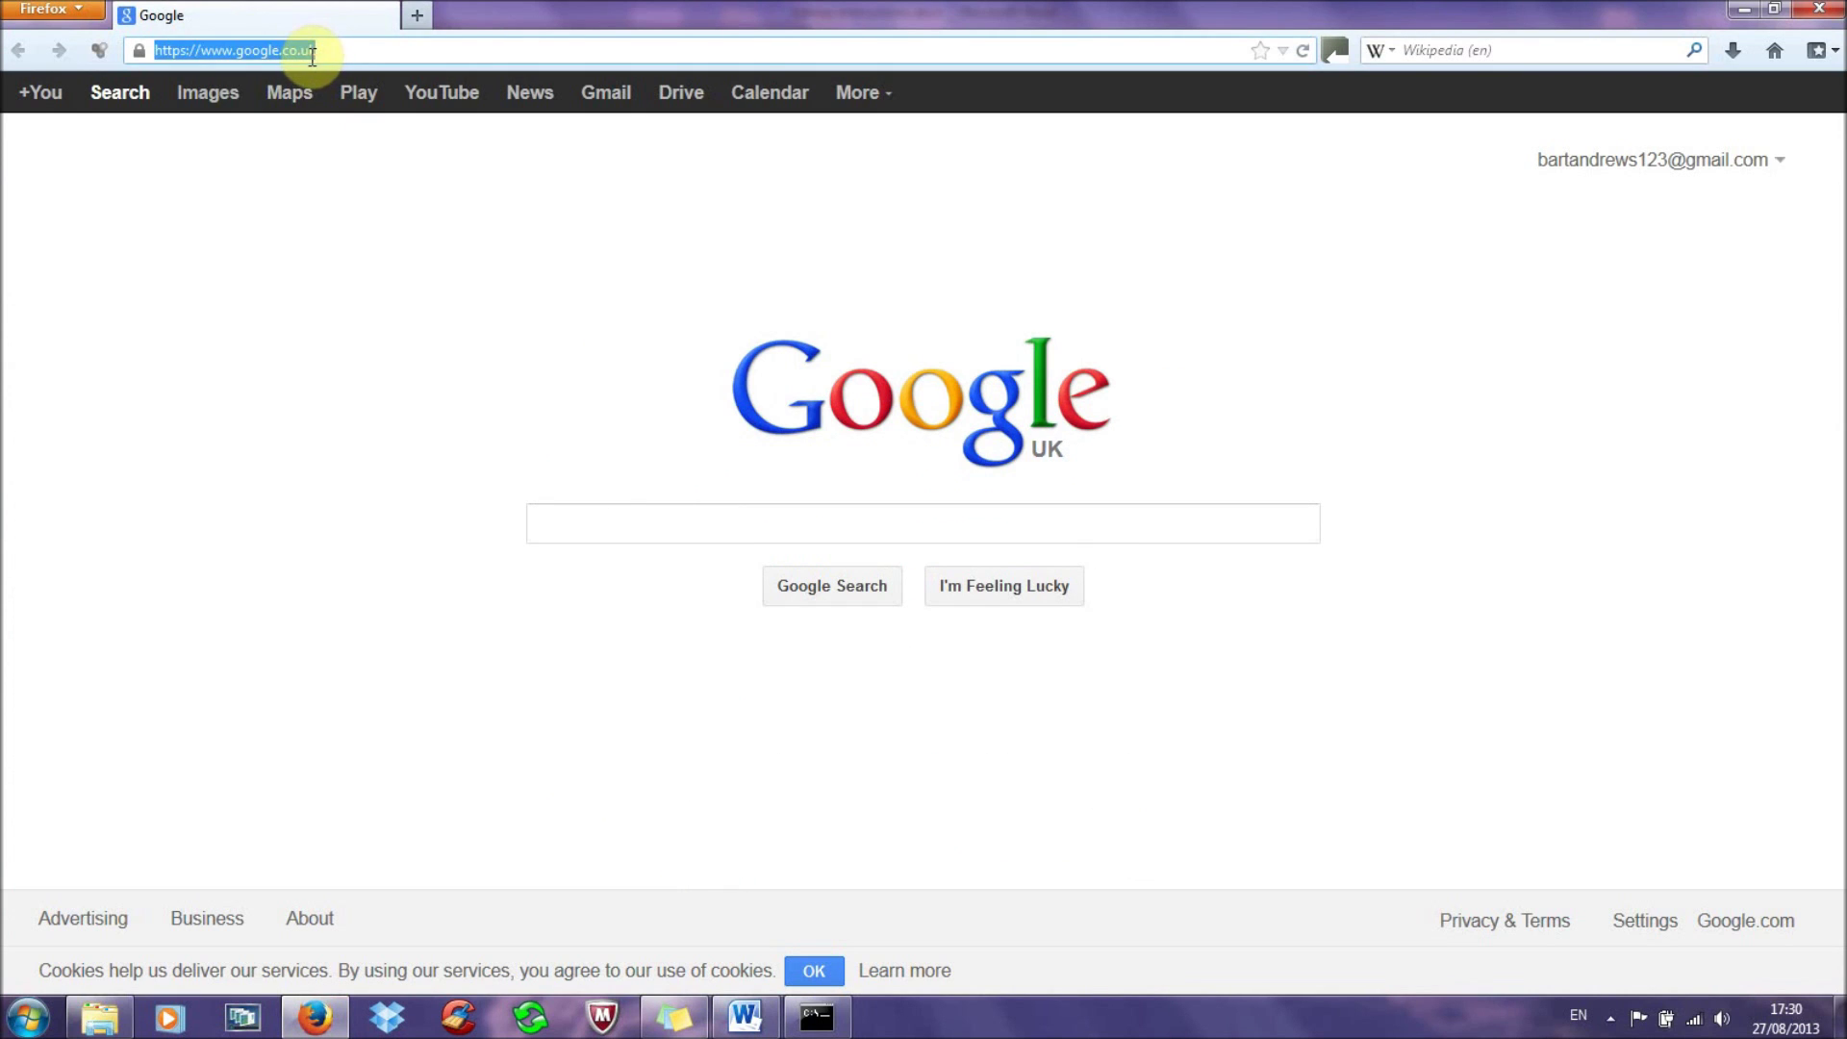
{"action": "type", "text": "192."}
{"action": "key", "text": "Down"}
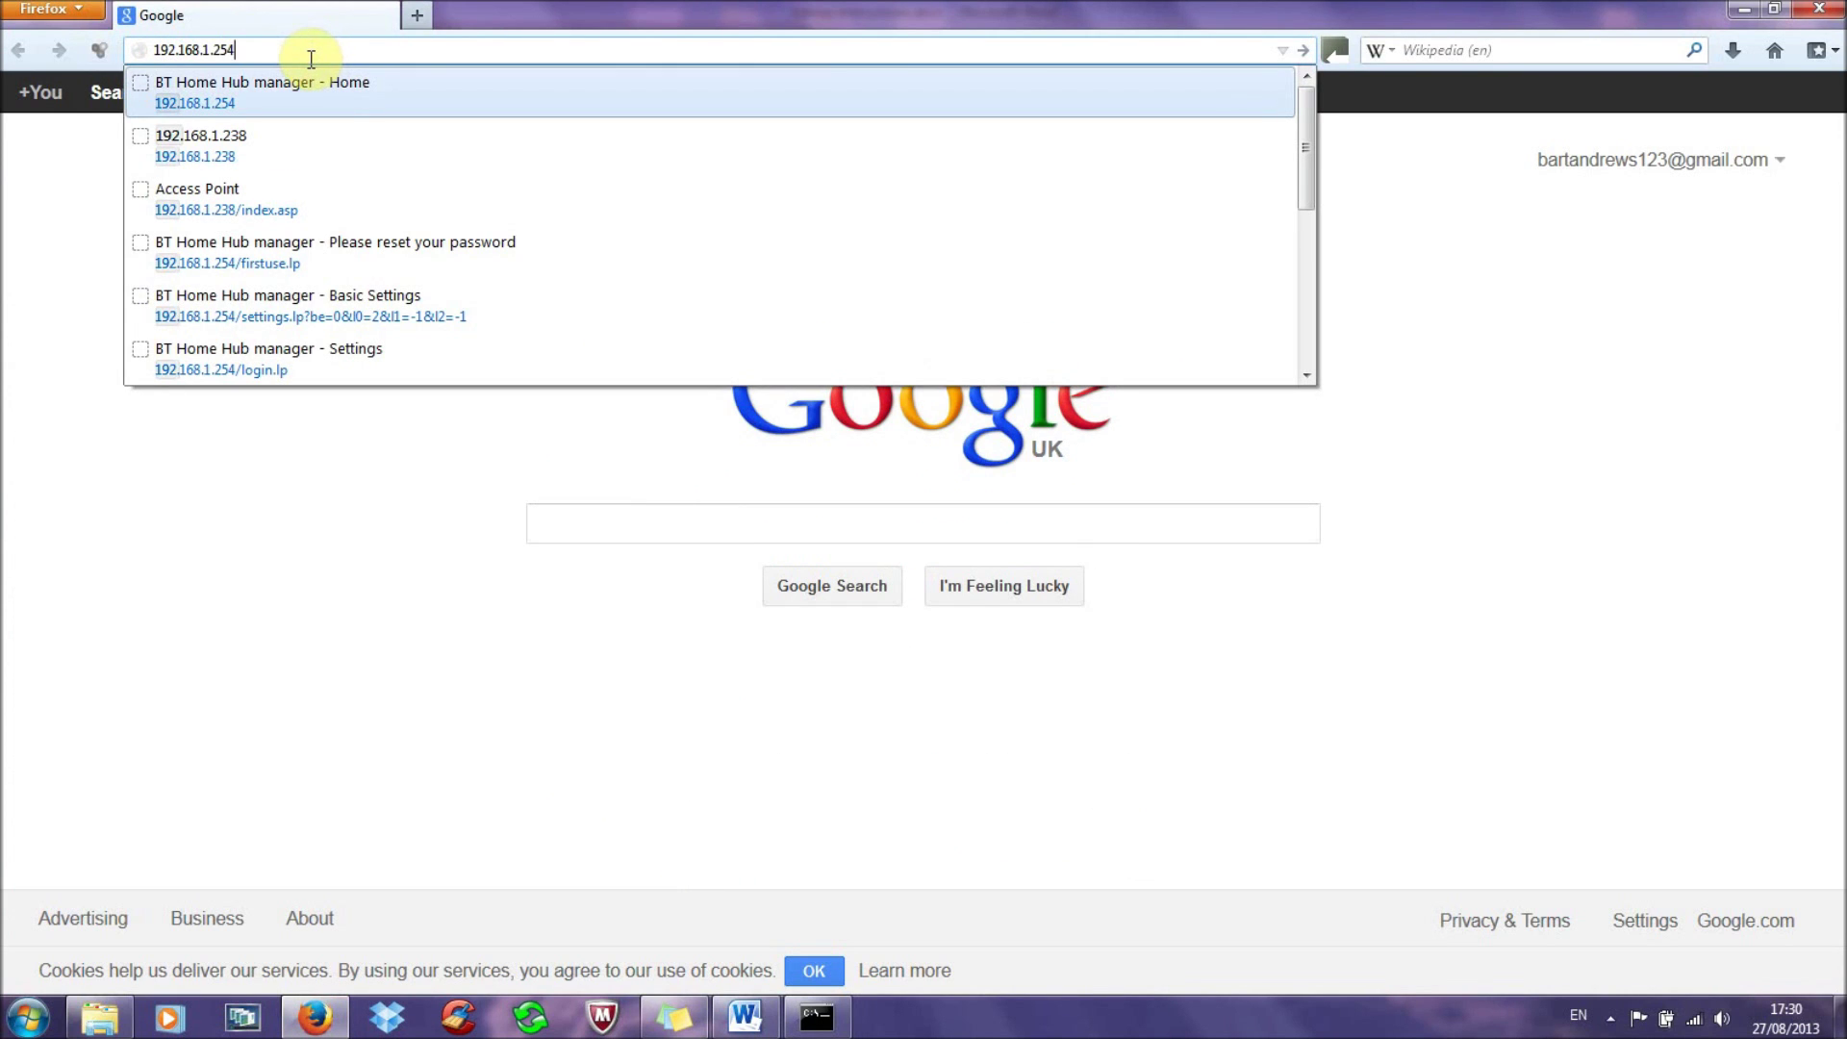
{"action": "key", "text": "Return"}
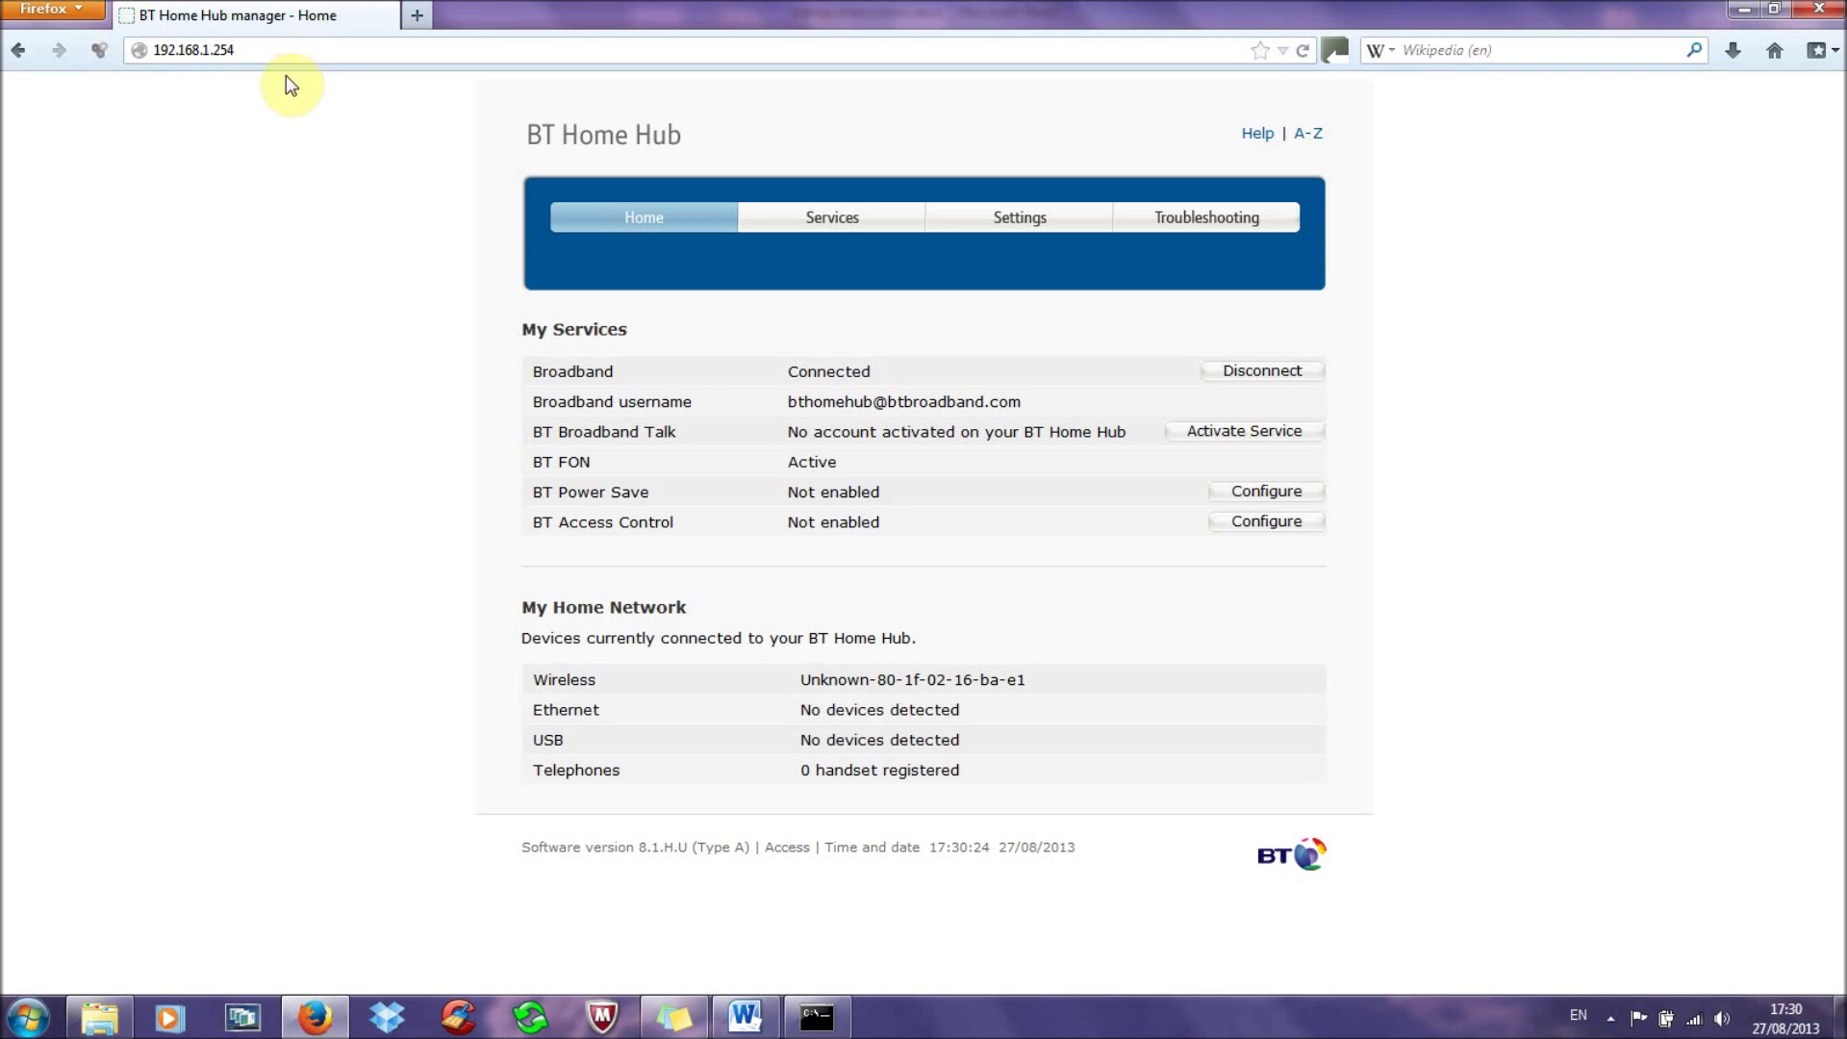
{"action": "left_click", "coordinate": [1001, 235]}
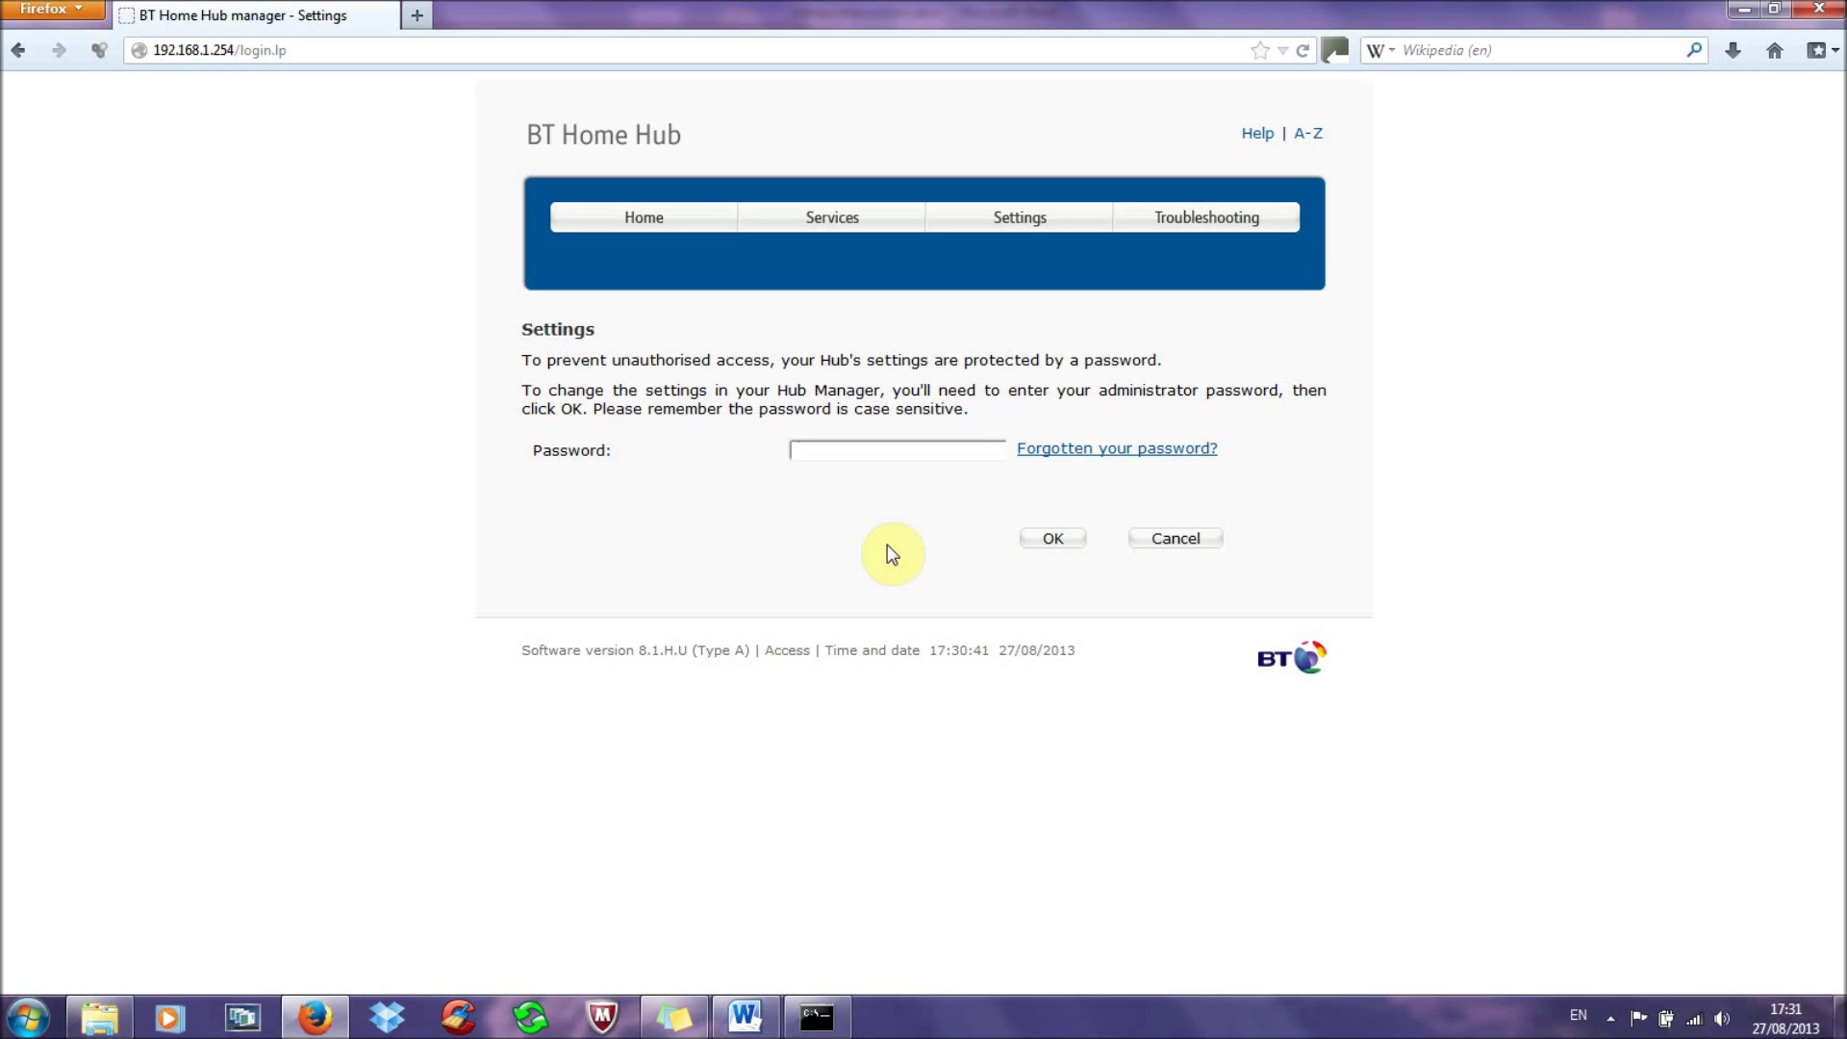
Step: Log in with the hub's administrator password
{"action": "type", "text": "•••••••••••"}
{"action": "key", "text": "Return"}
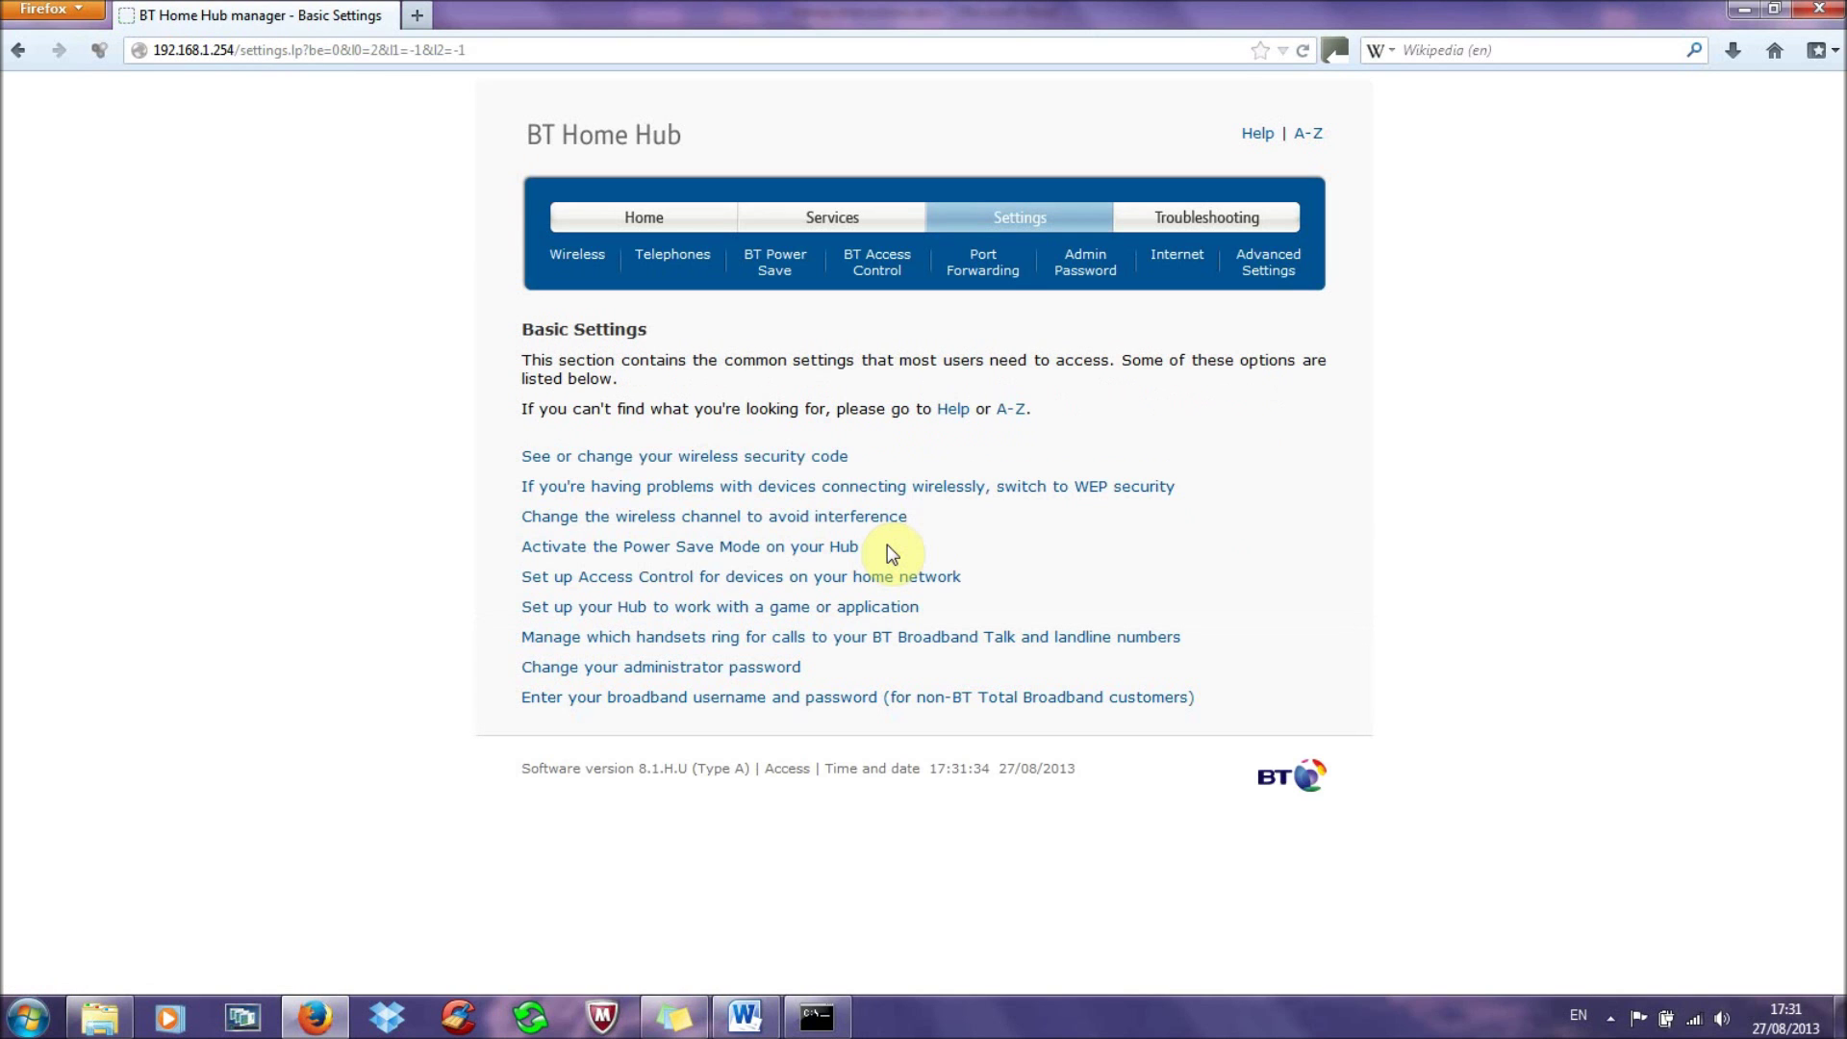
Step: Go to Advanced Settings > Home Network > IP Addresses, showing DHCP range 192.168.1.64–192.168.1.237
{"action": "left_click", "coordinate": [1268, 263]}
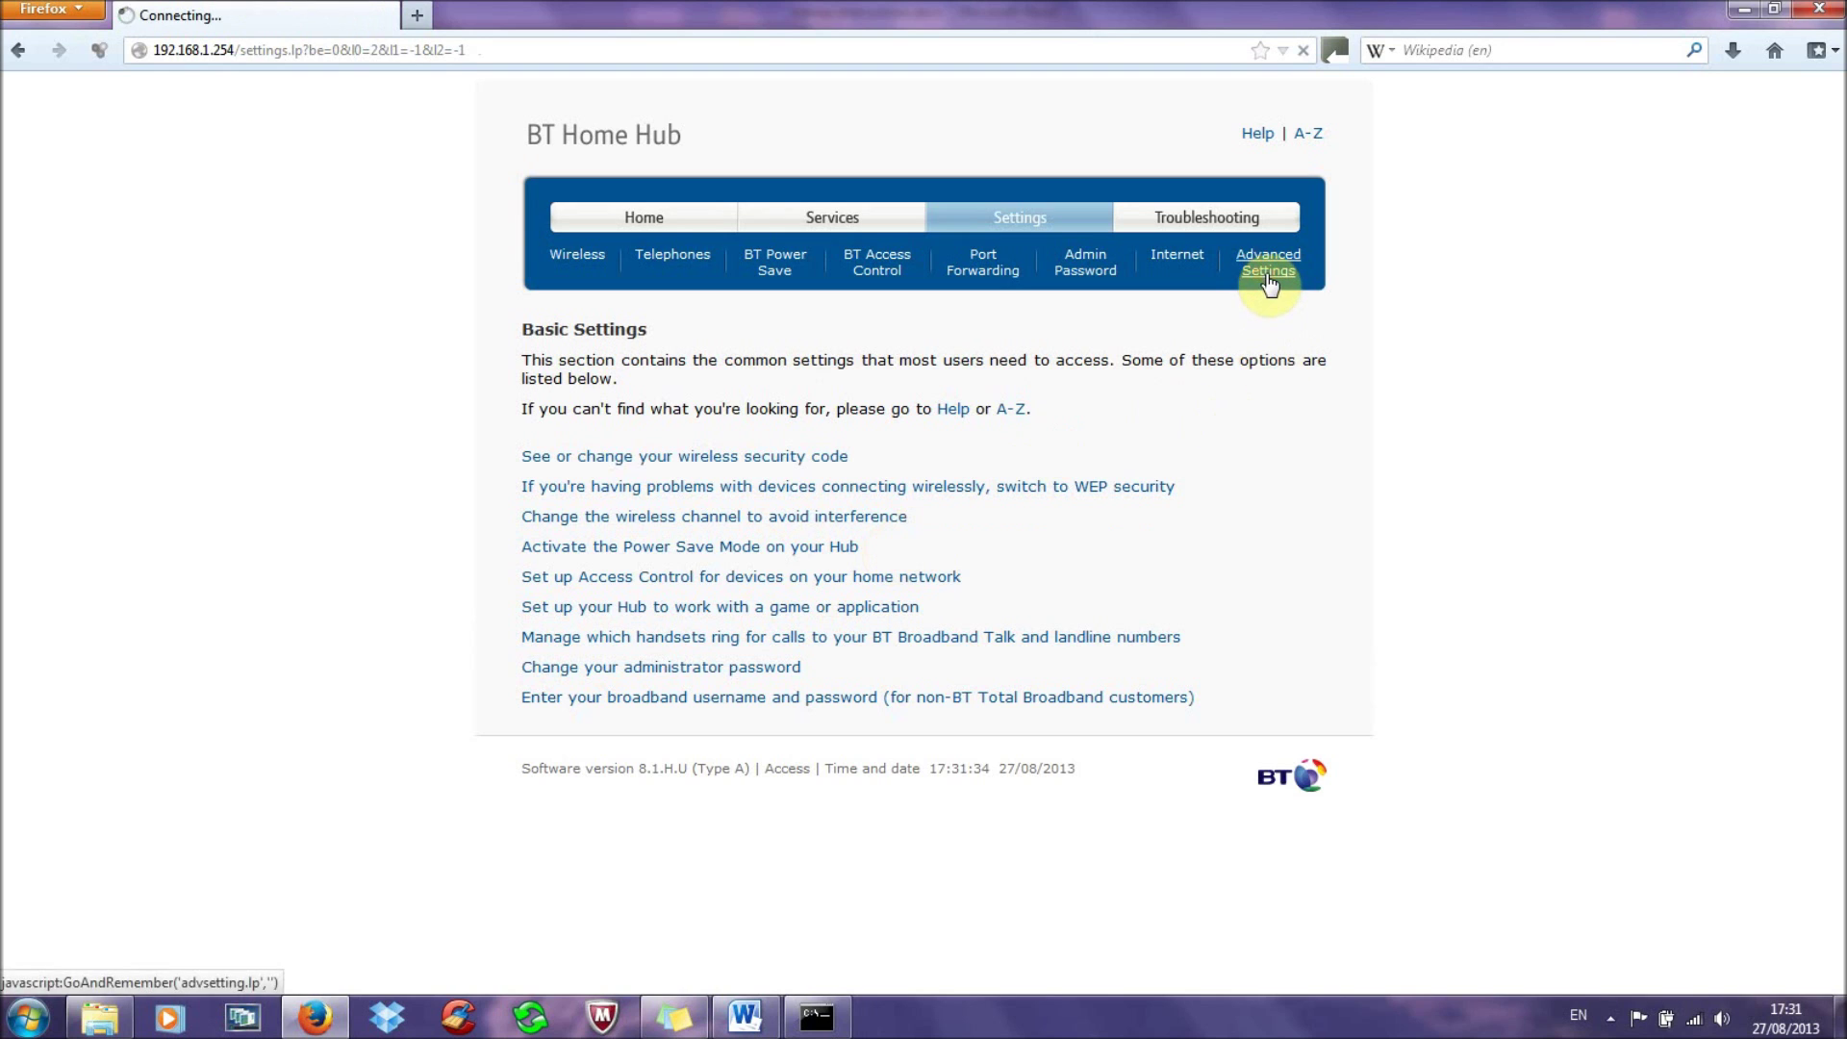
{"action": "left_click", "coordinate": [657, 471]}
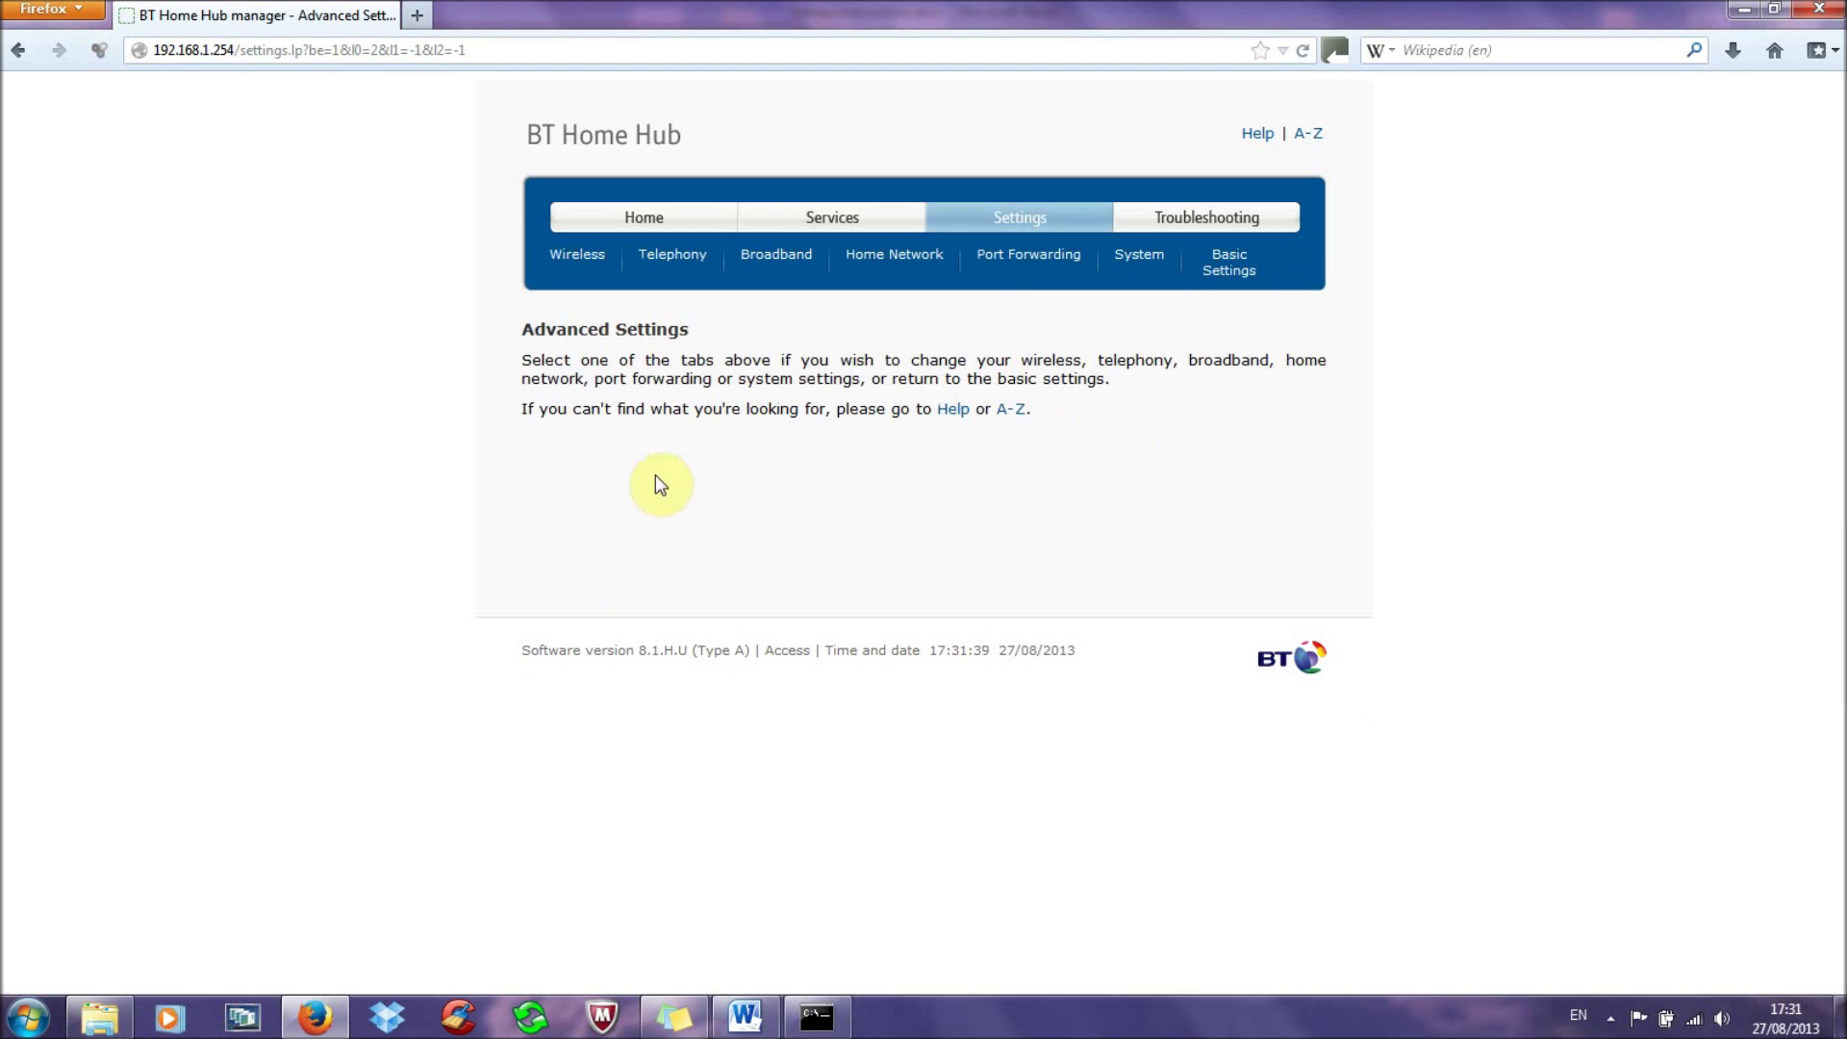
{"action": "left_click", "coordinate": [865, 269]}
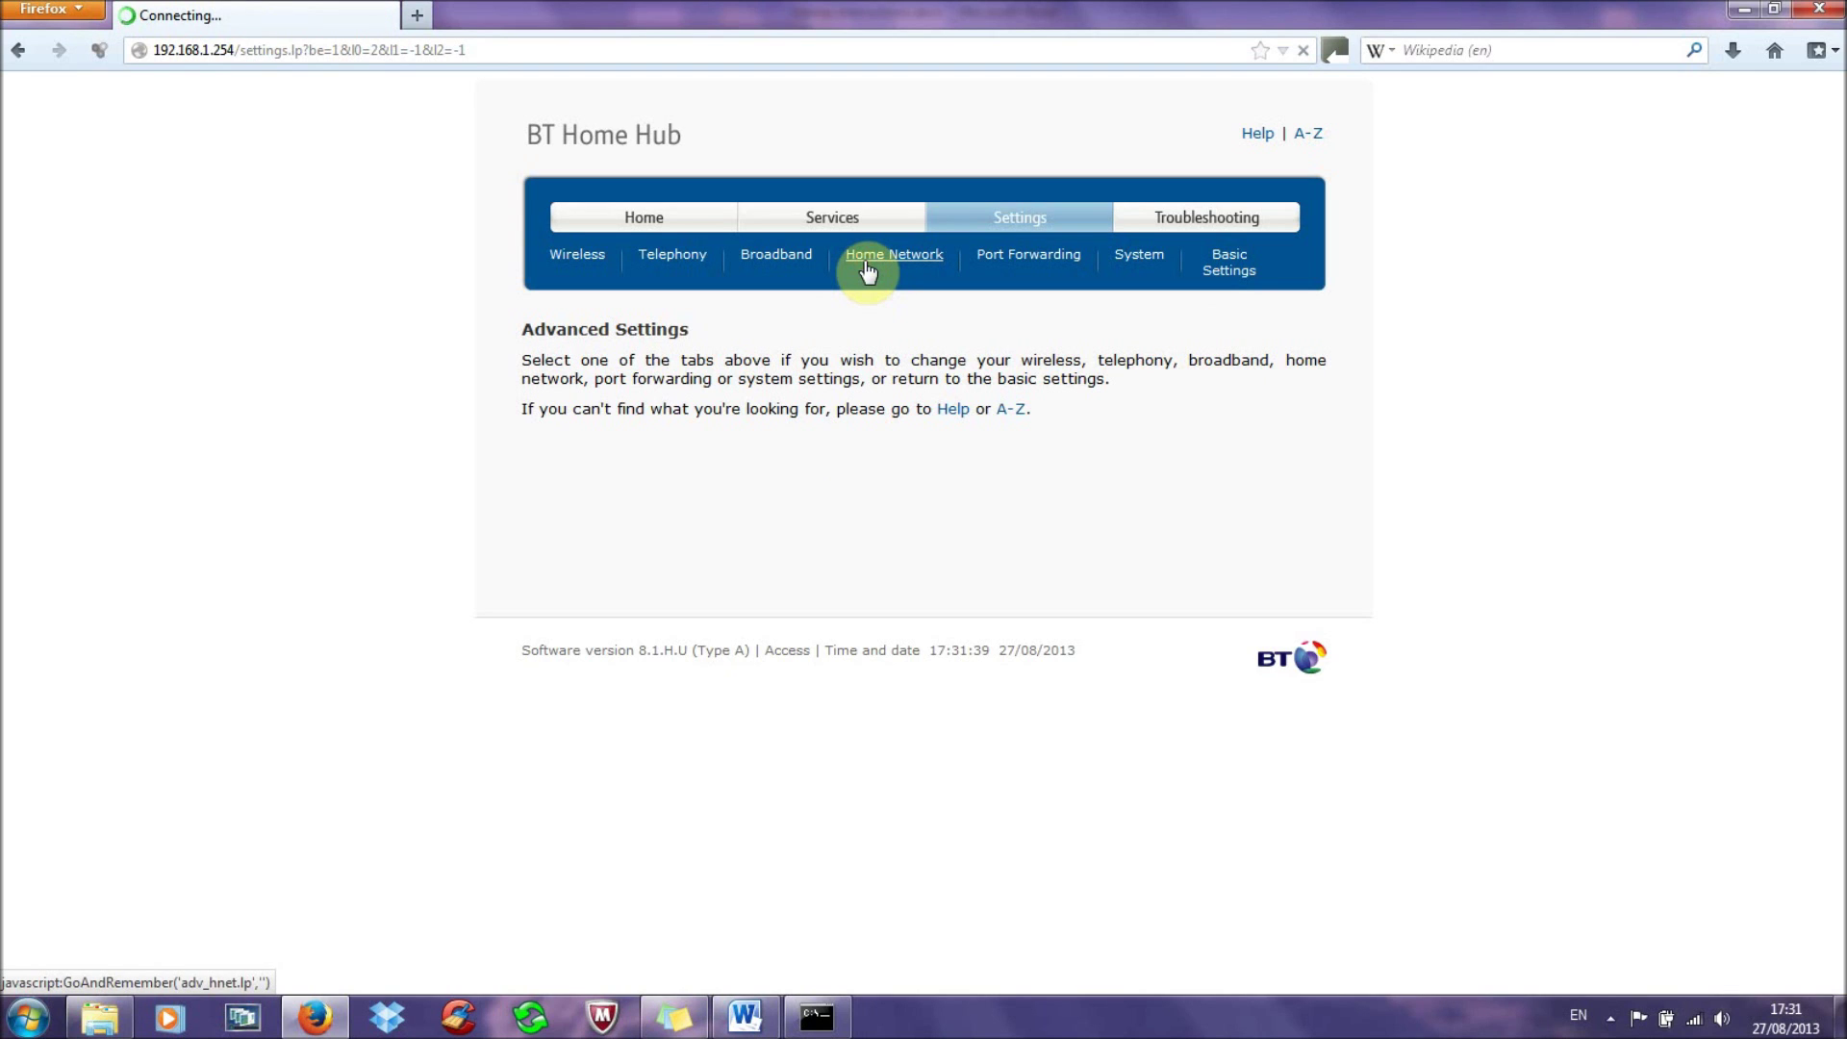
{"action": "left_click", "coordinate": [864, 313]}
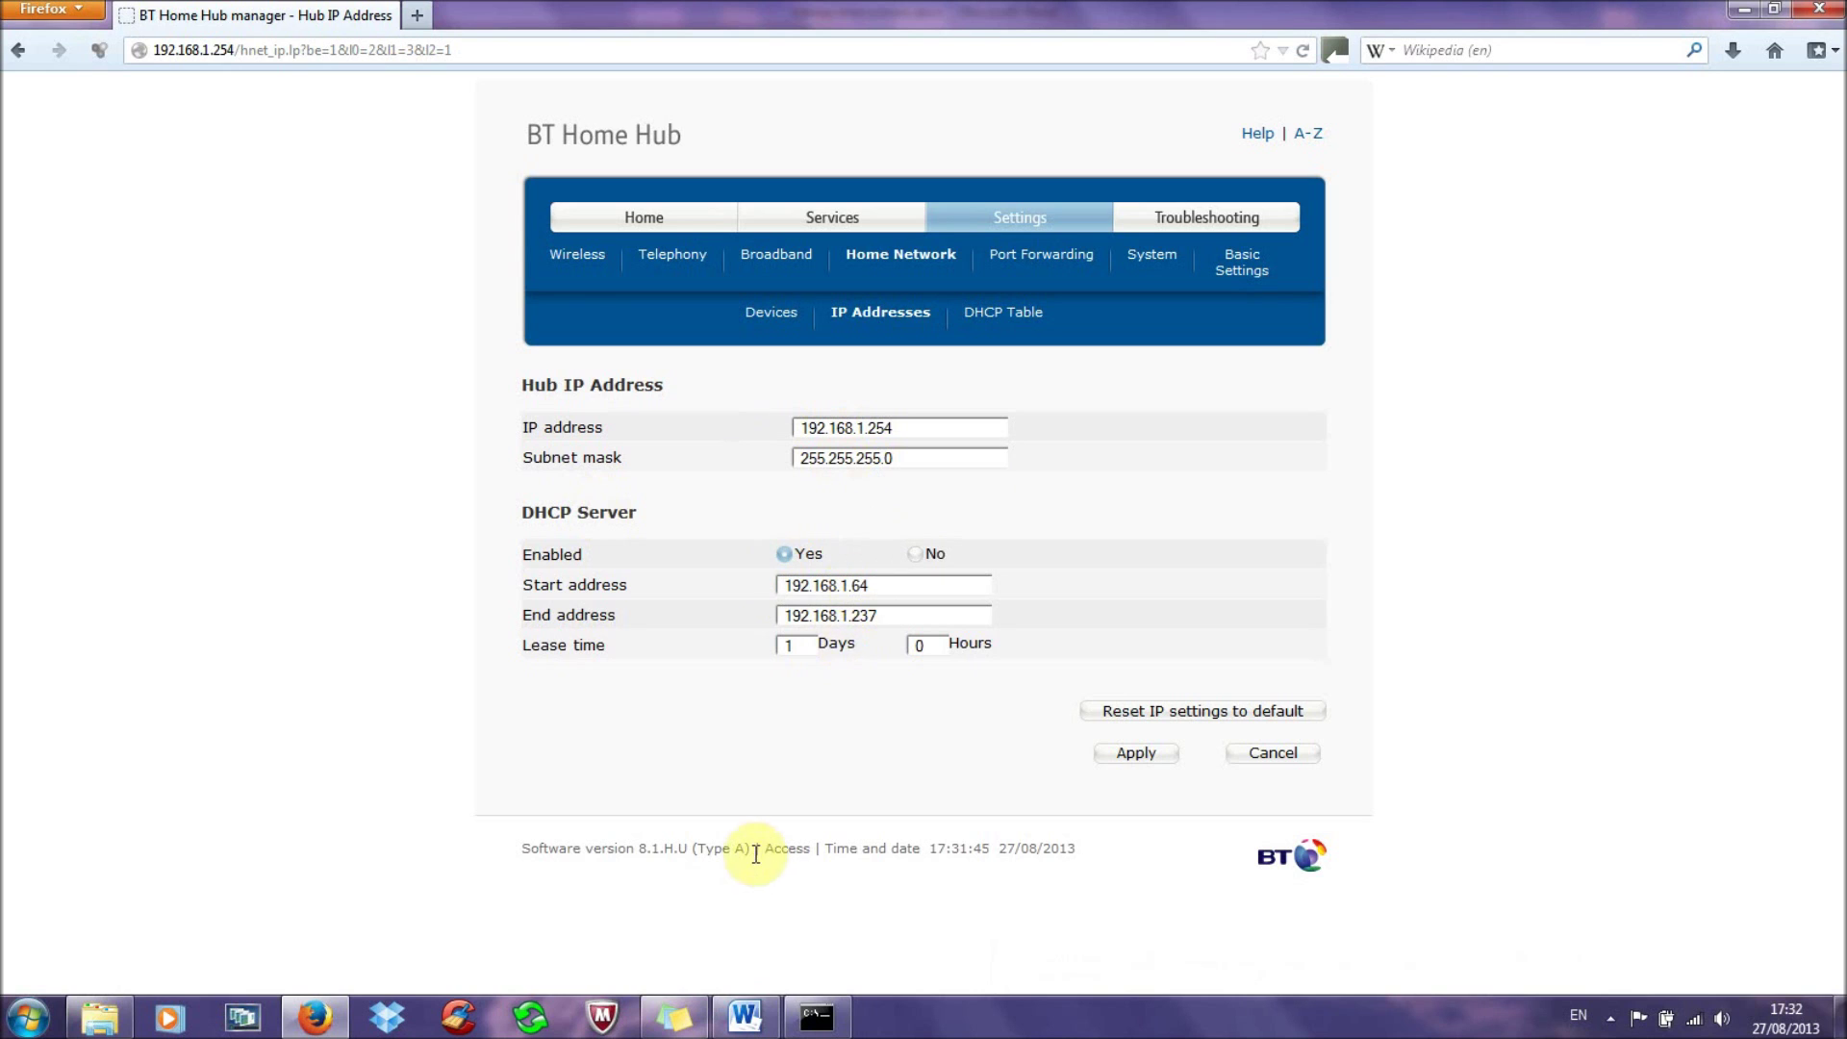
Step: Start the Edimax Setup Wizard from DVD RW Drive (D:) in Windows Explorer
{"action": "left_click", "coordinate": [748, 1020]}
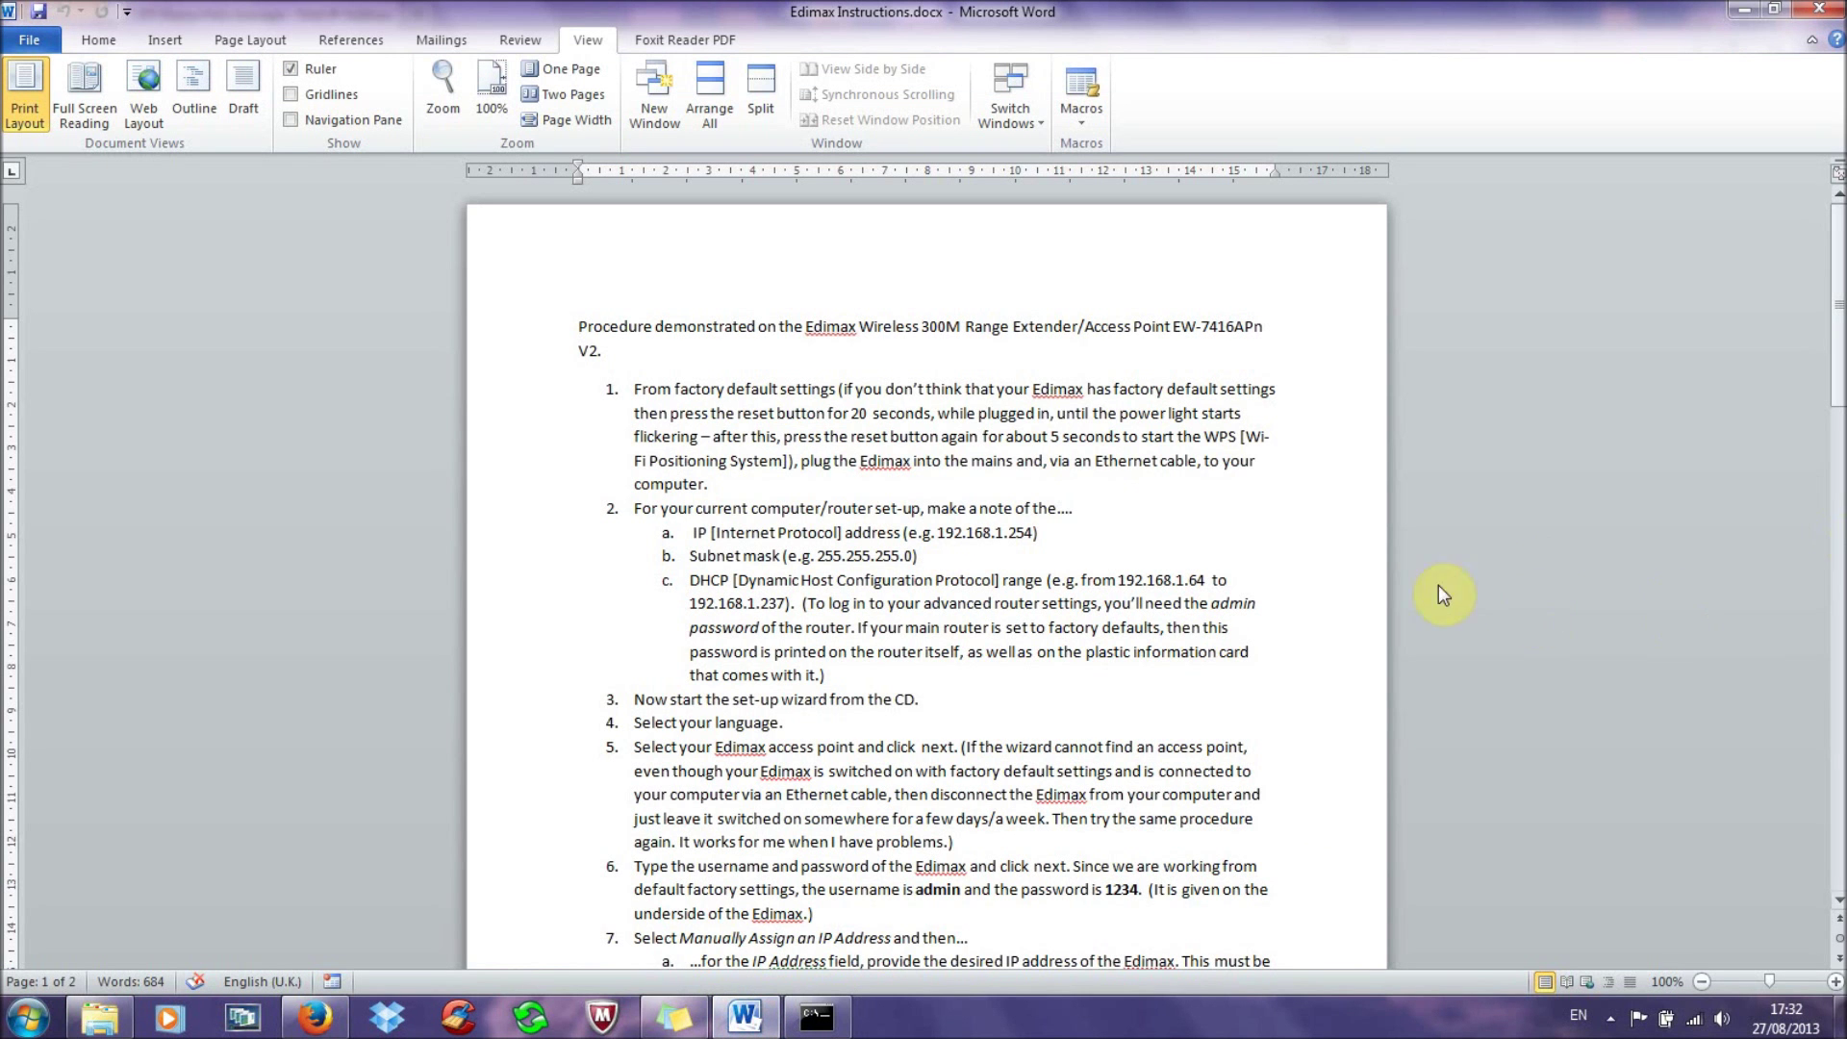
{"action": "scroll", "coordinate": [1389, 584], "scroll_direction": "down", "scroll_amount": 1}
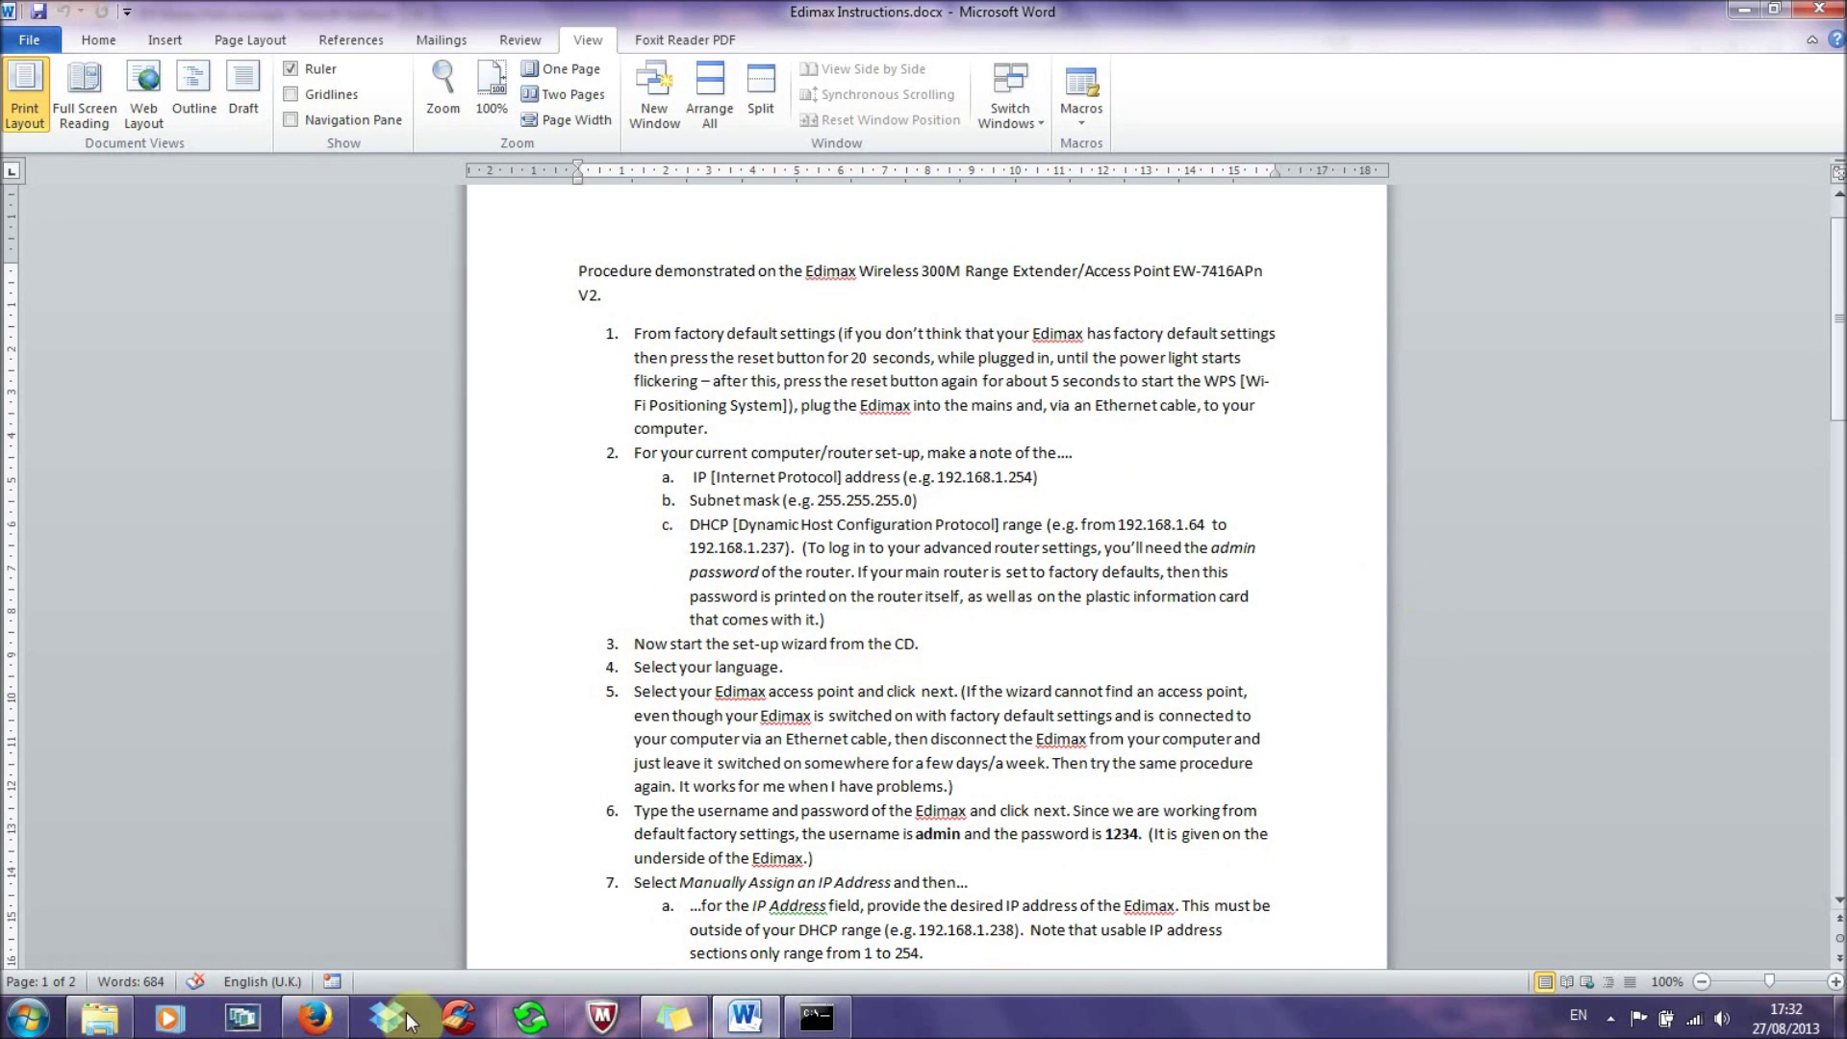
{"action": "left_click", "coordinate": [103, 1018]}
{"action": "left_click", "coordinate": [128, 520]}
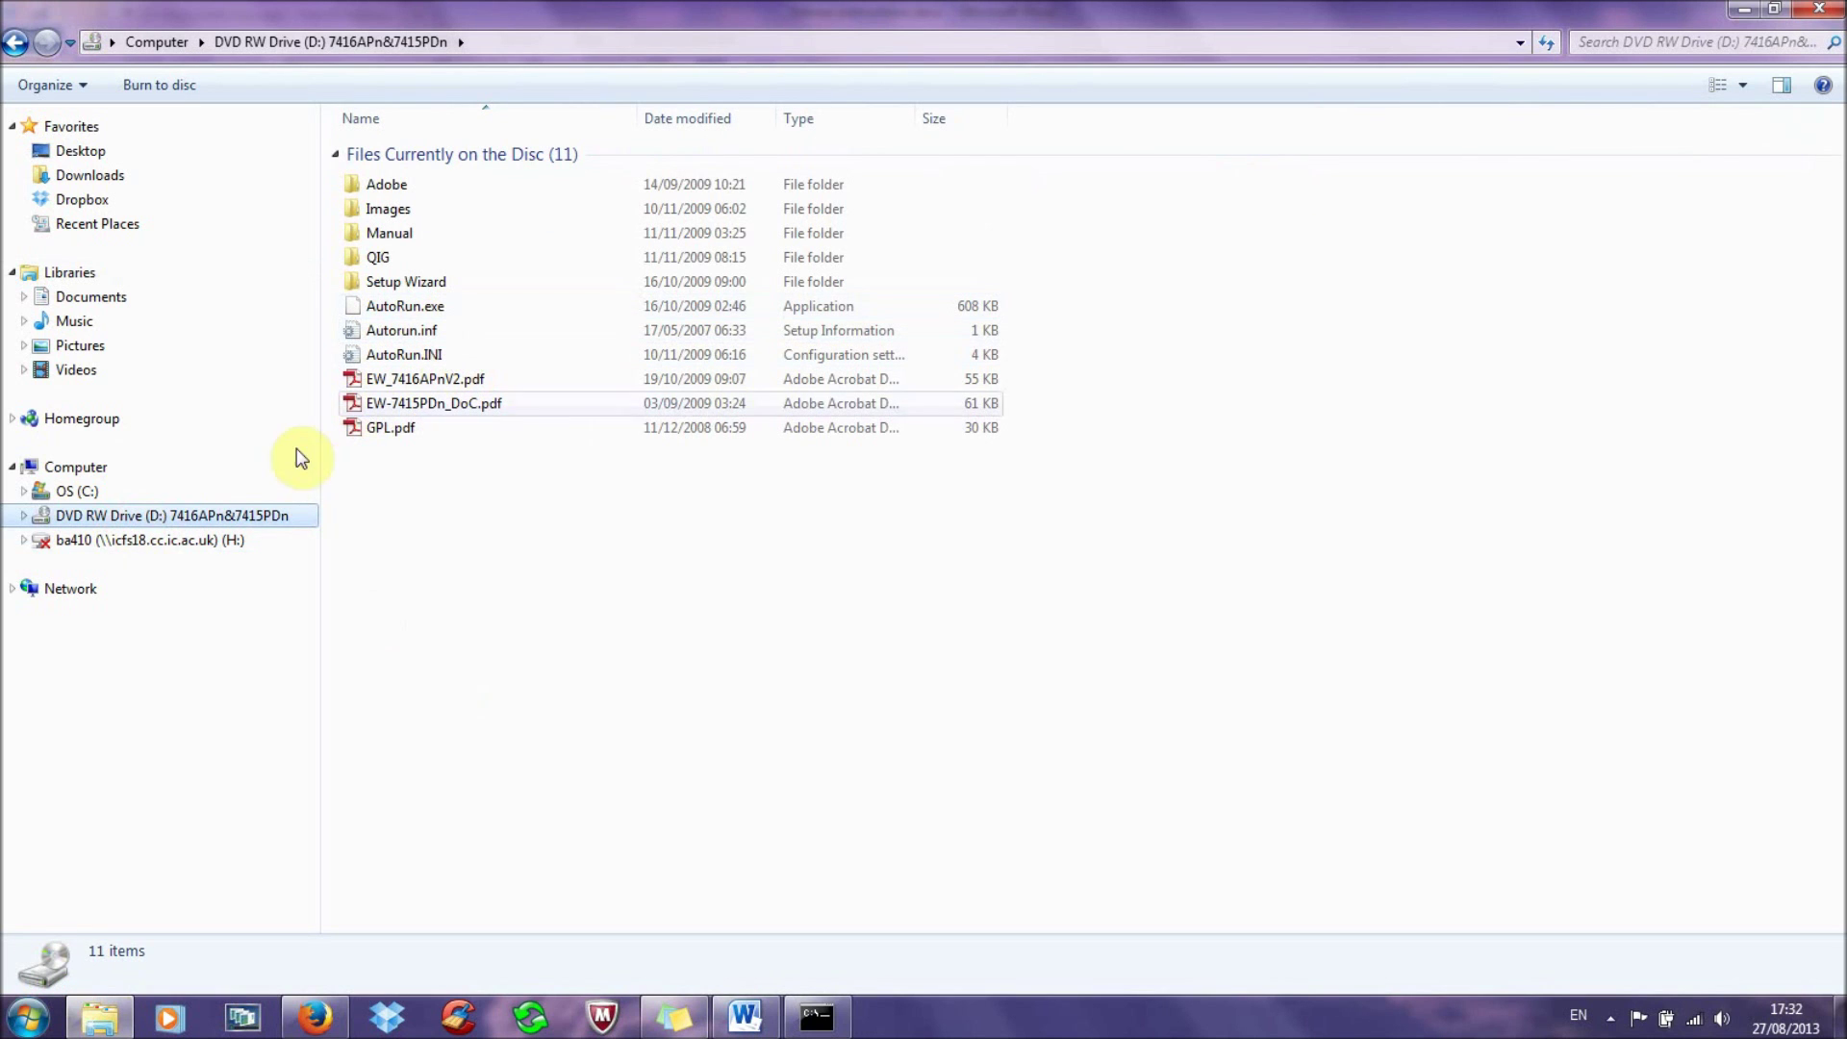
{"action": "left_click", "coordinate": [81, 464]}
{"action": "left_click", "coordinate": [467, 259]}
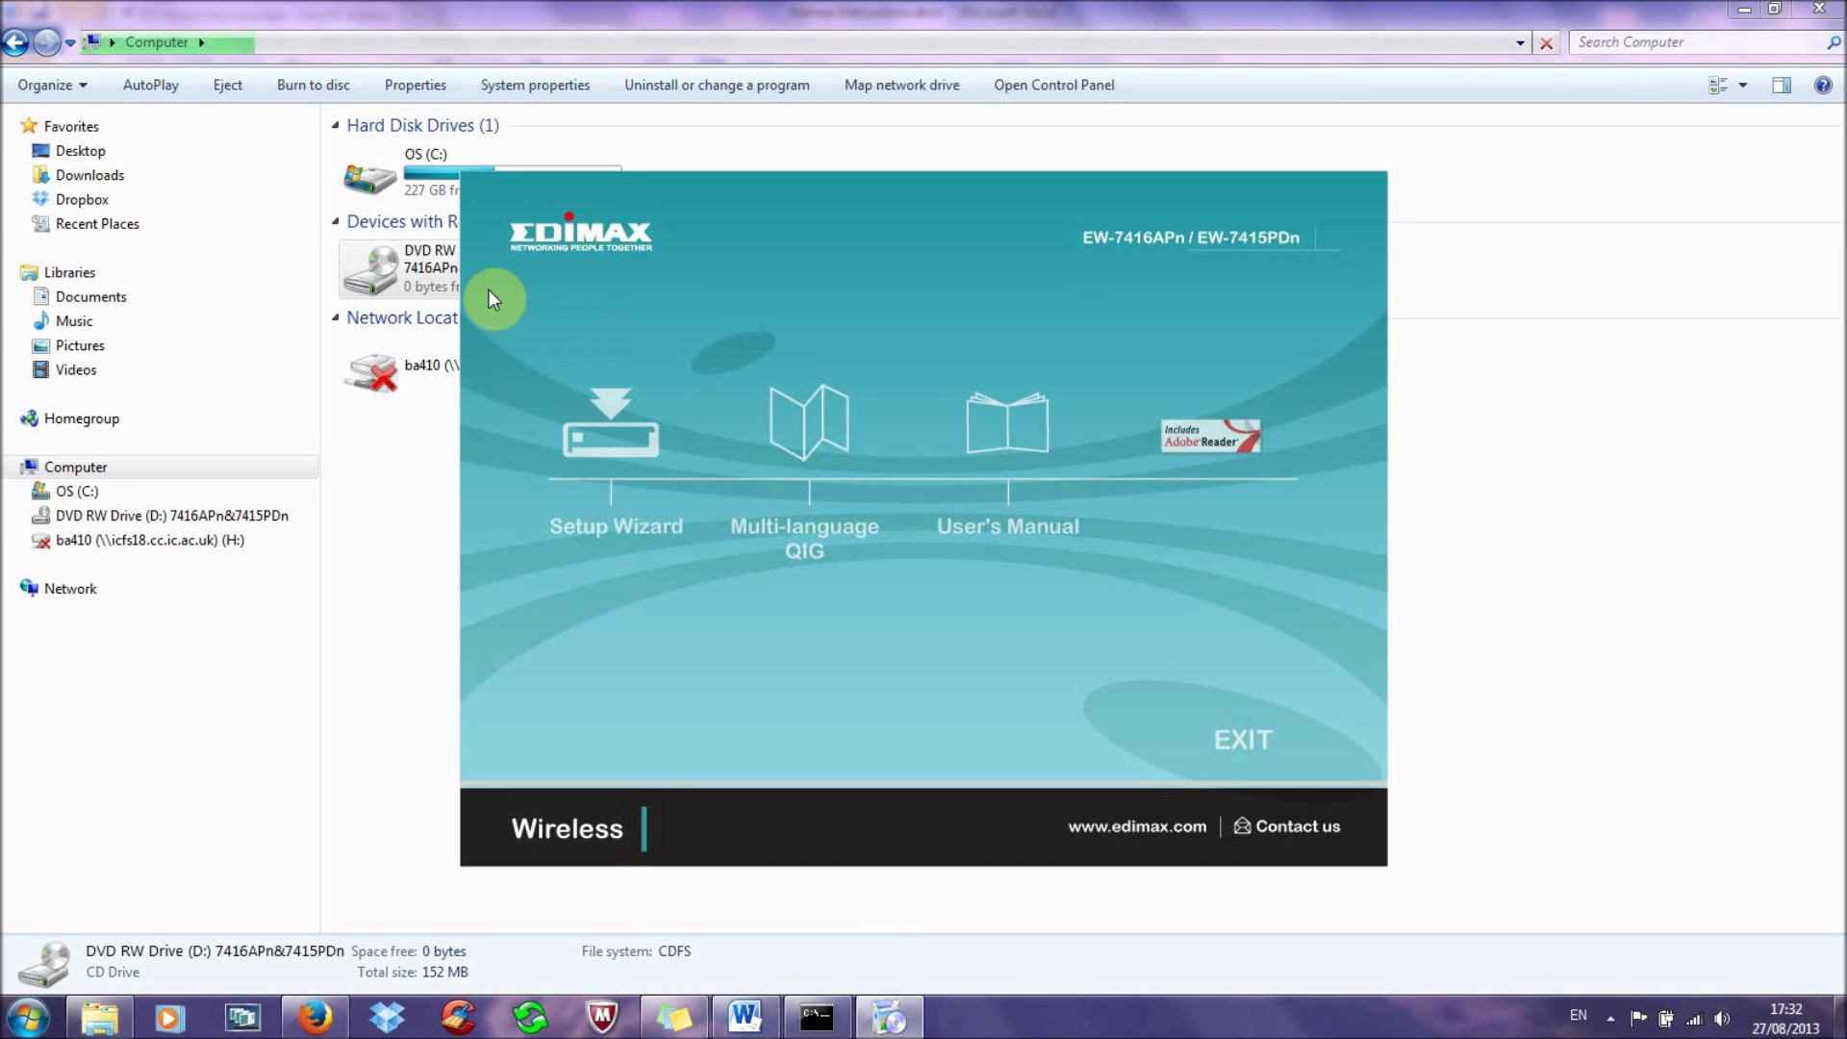
{"action": "left_click", "coordinate": [590, 437]}
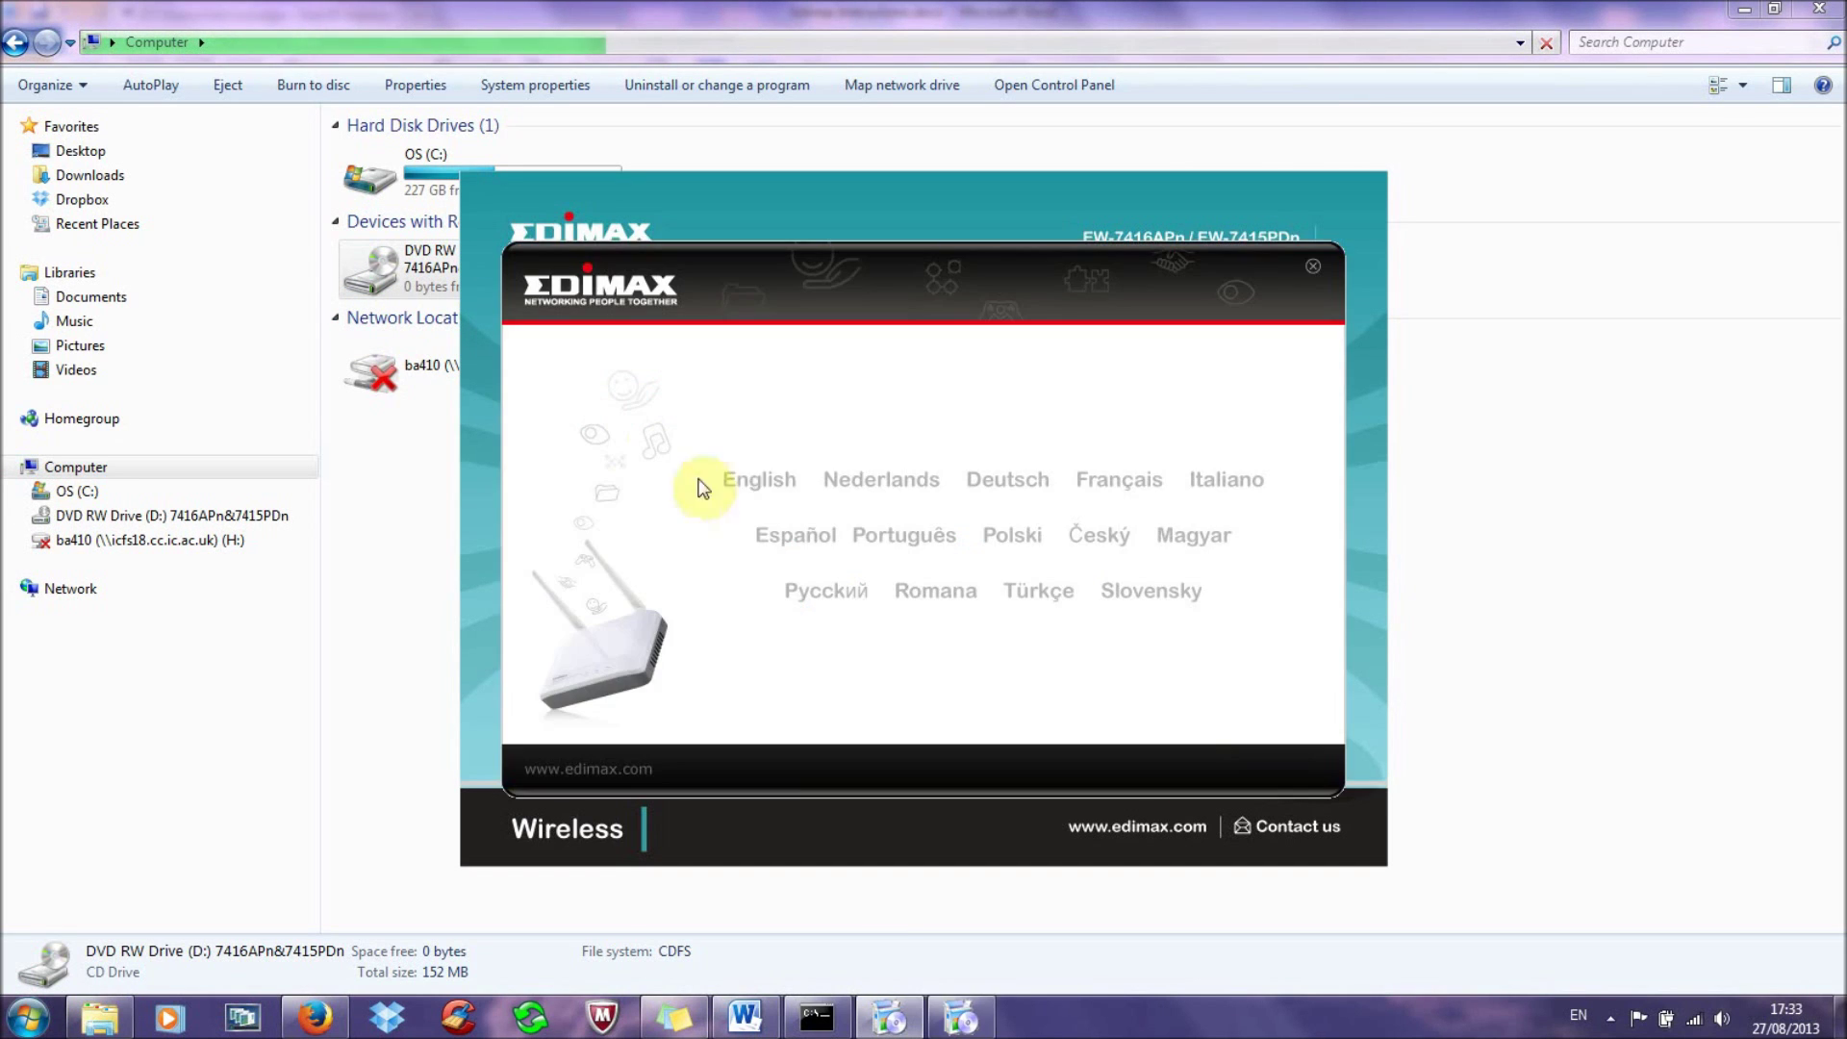
Step: Select English as the Edimax wizard language
{"action": "left_click", "coordinate": [755, 482]}
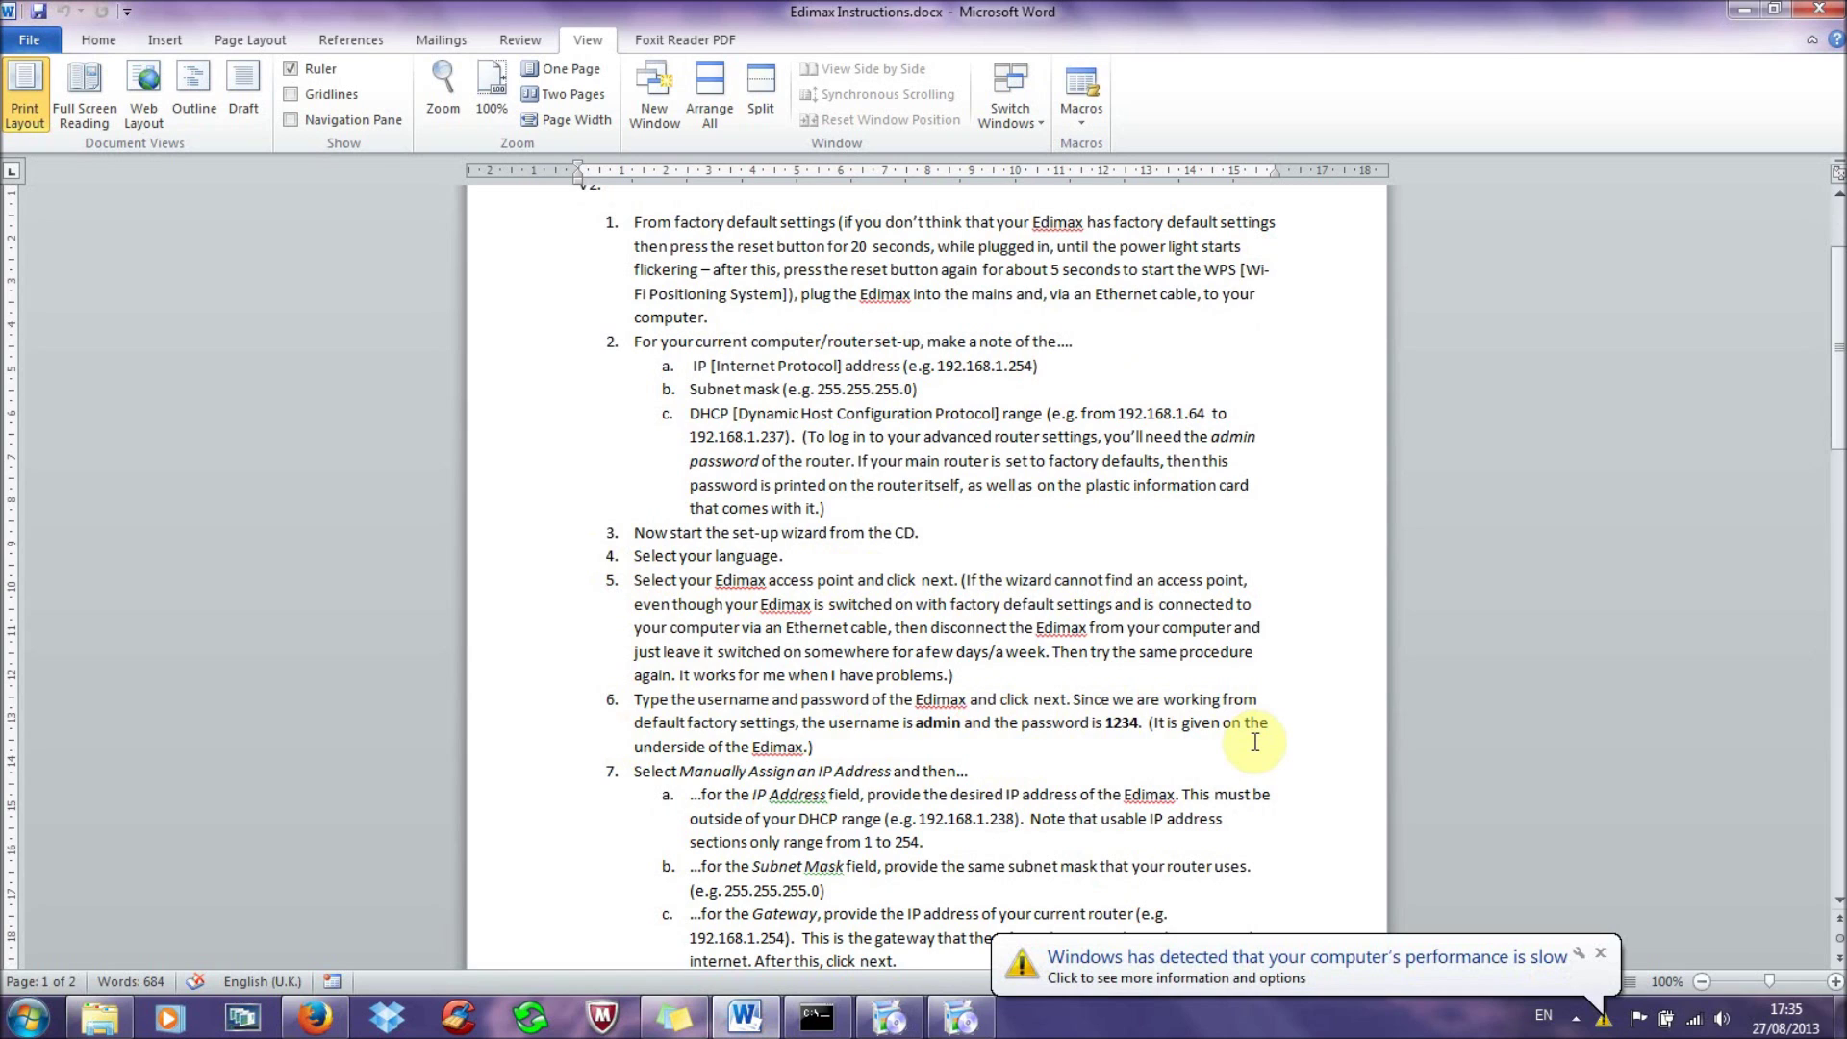
Step: Scroll the Word instructions to step 7, highlighting the desired-IP and router-IP phrases
{"action": "scroll", "coordinate": [1010, 669], "scroll_direction": "down", "scroll_amount": 2}
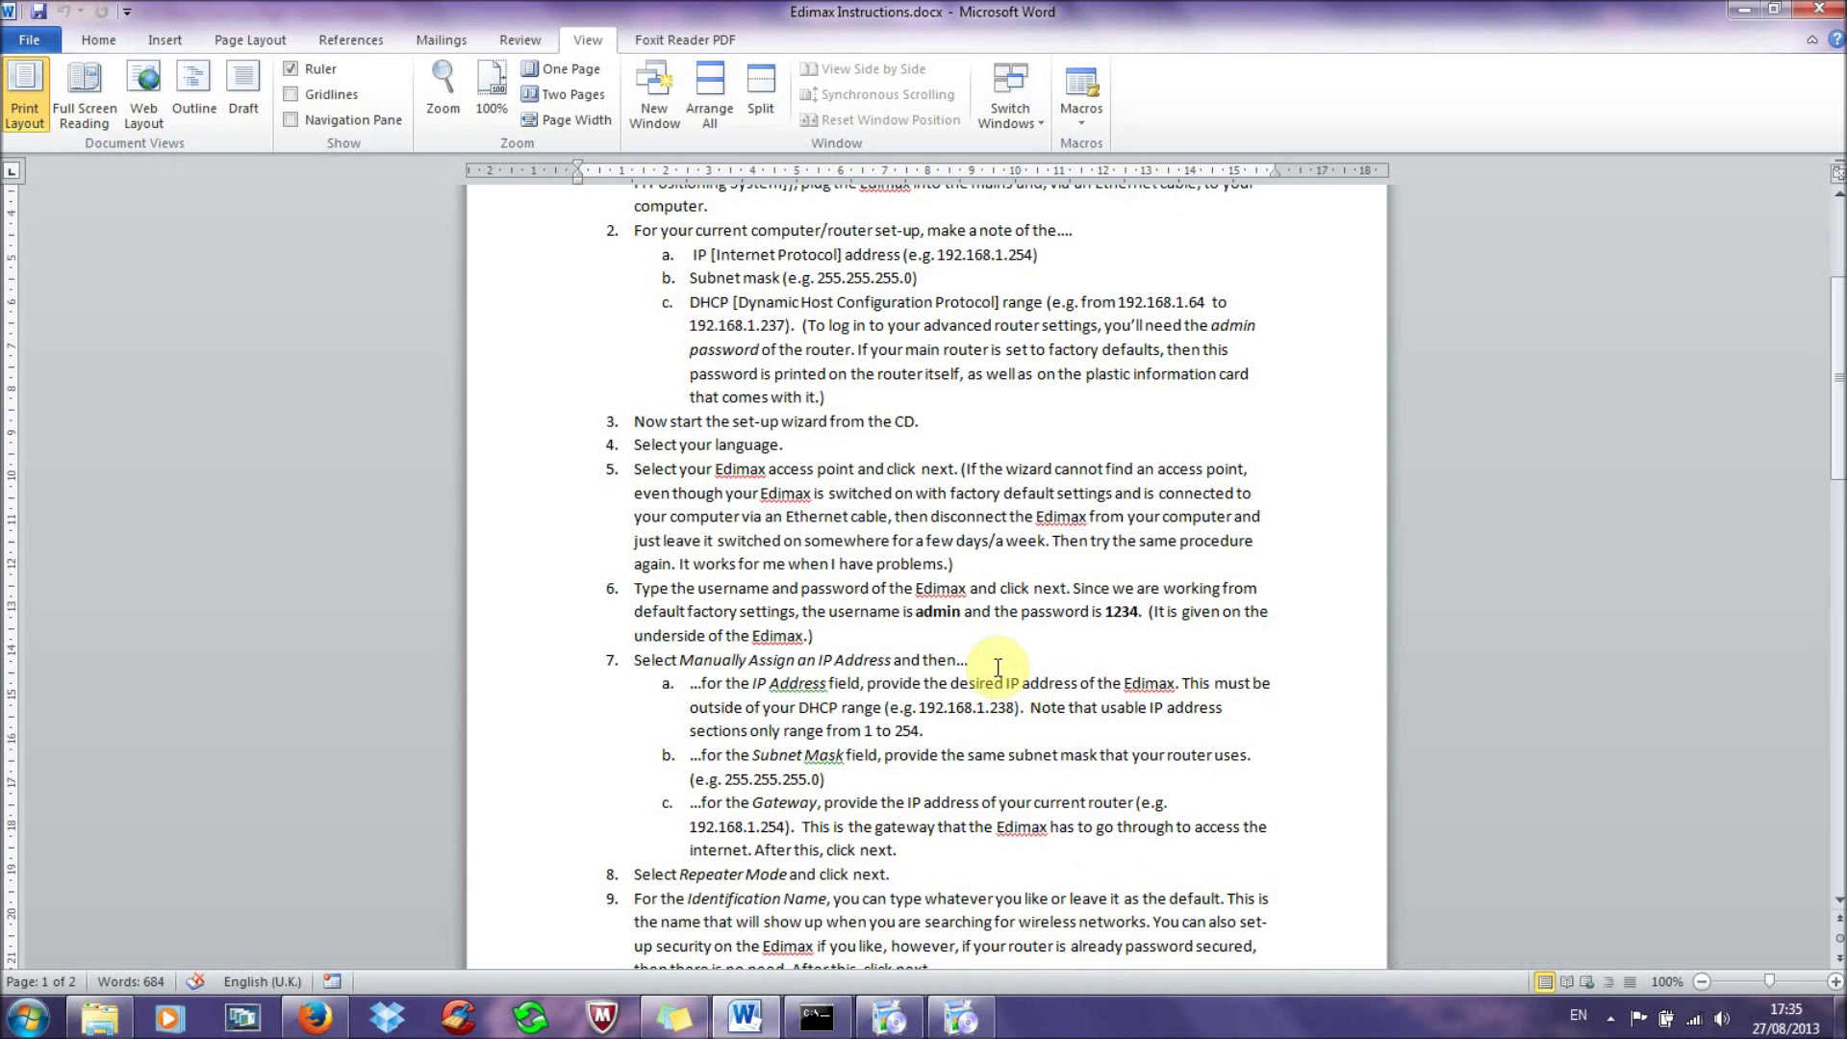
{"action": "scroll", "coordinate": [998, 667], "scroll_direction": "down", "scroll_amount": 1}
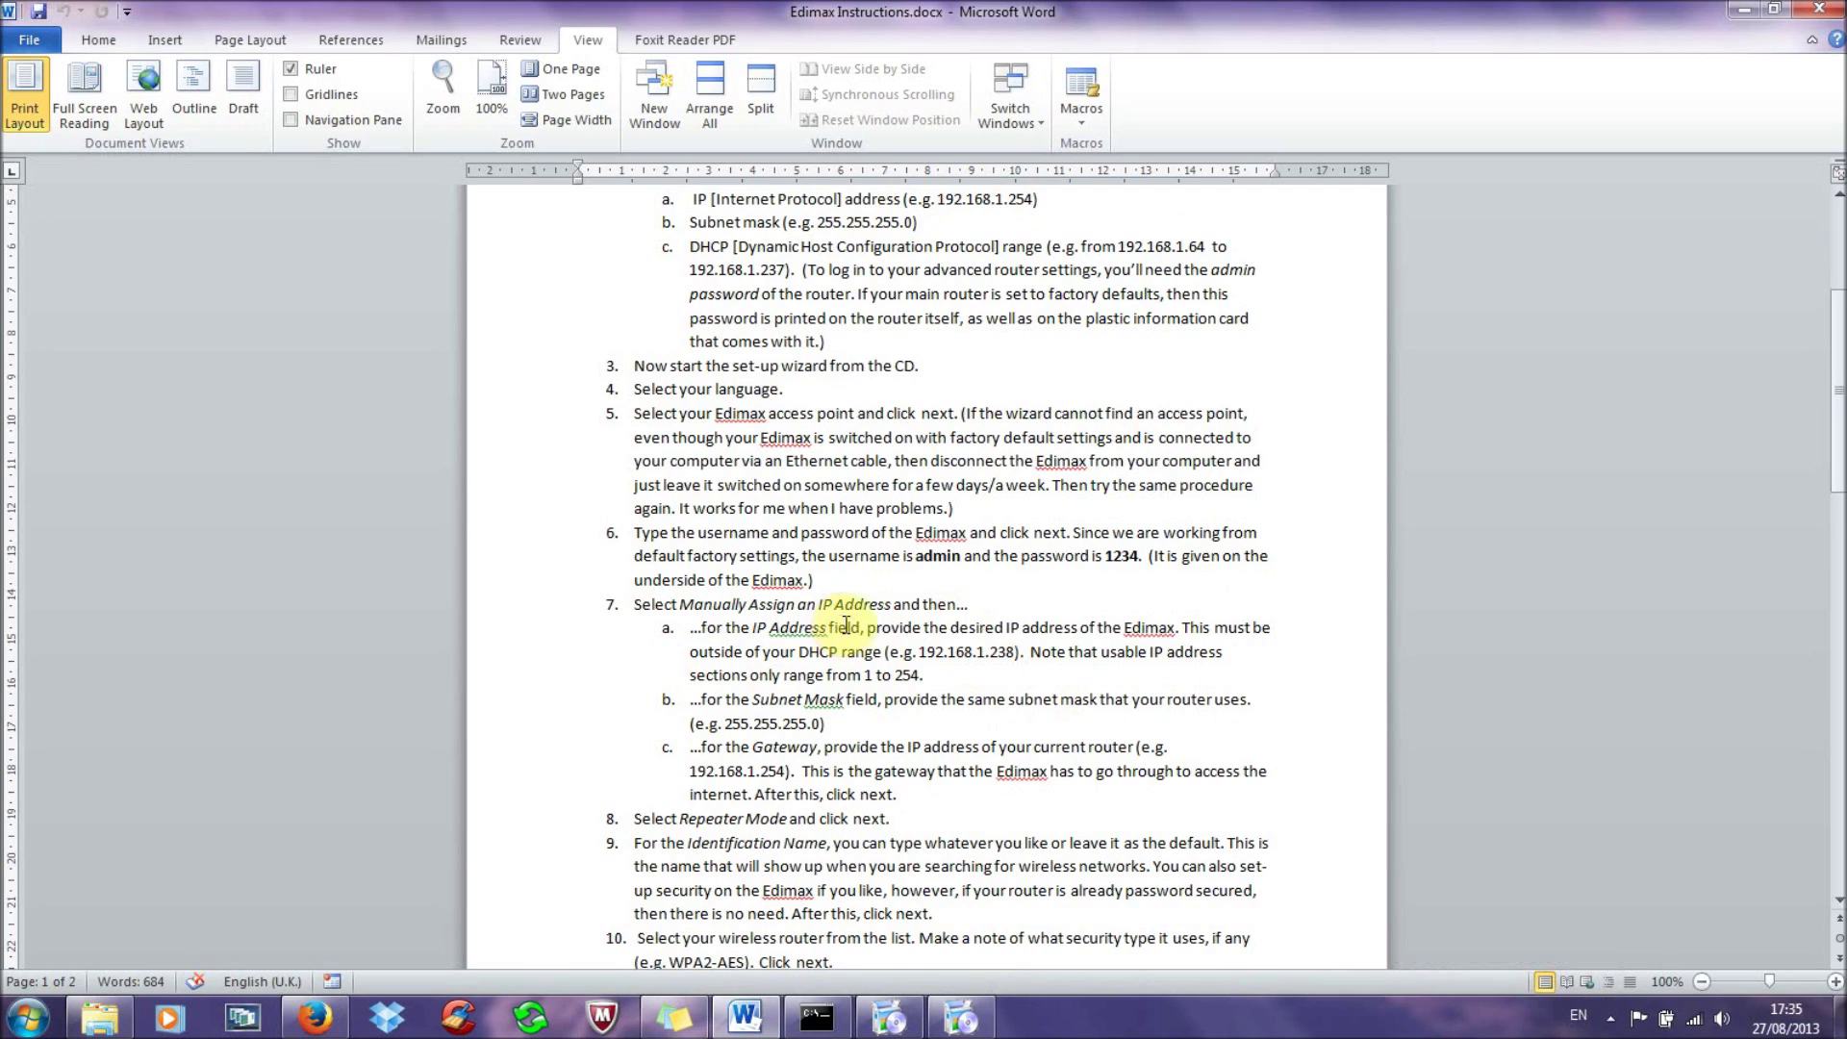
{"action": "left_click_drag", "start_coordinate": [867, 627], "coordinate": [1172, 626]}
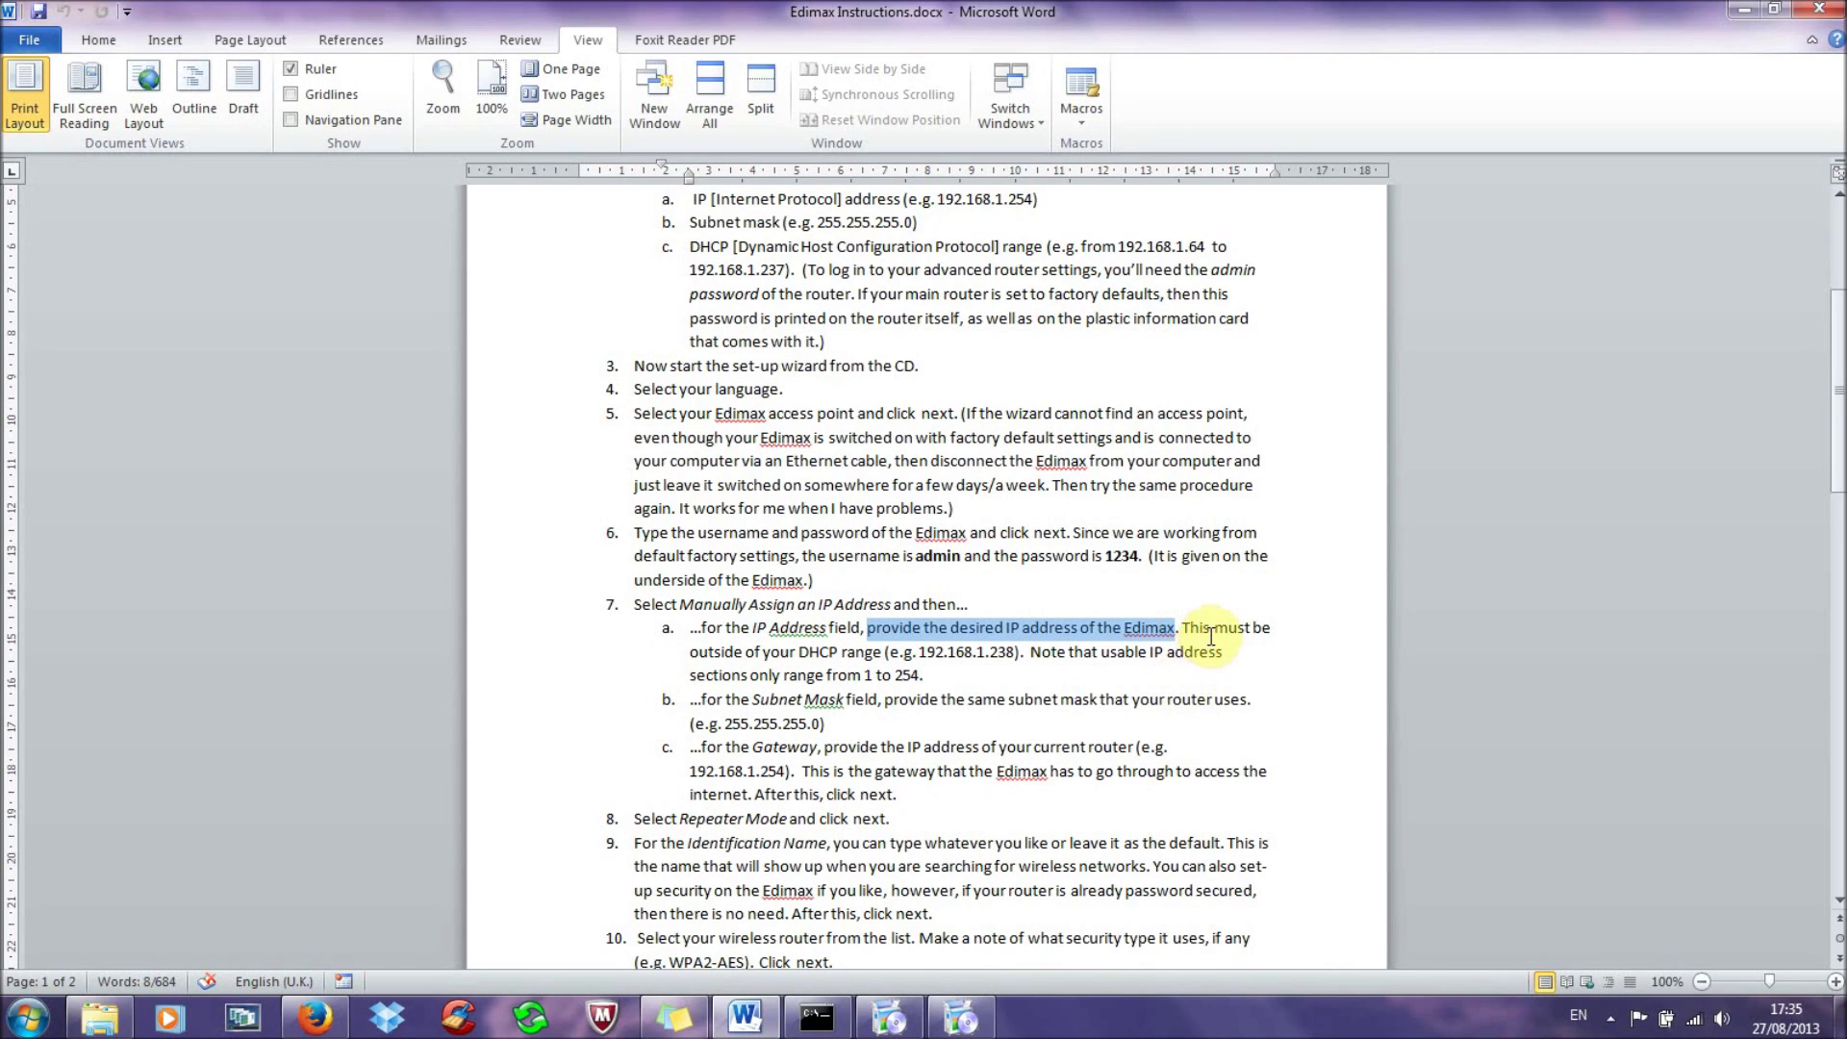
{"action": "left_click", "coordinate": [1208, 630]}
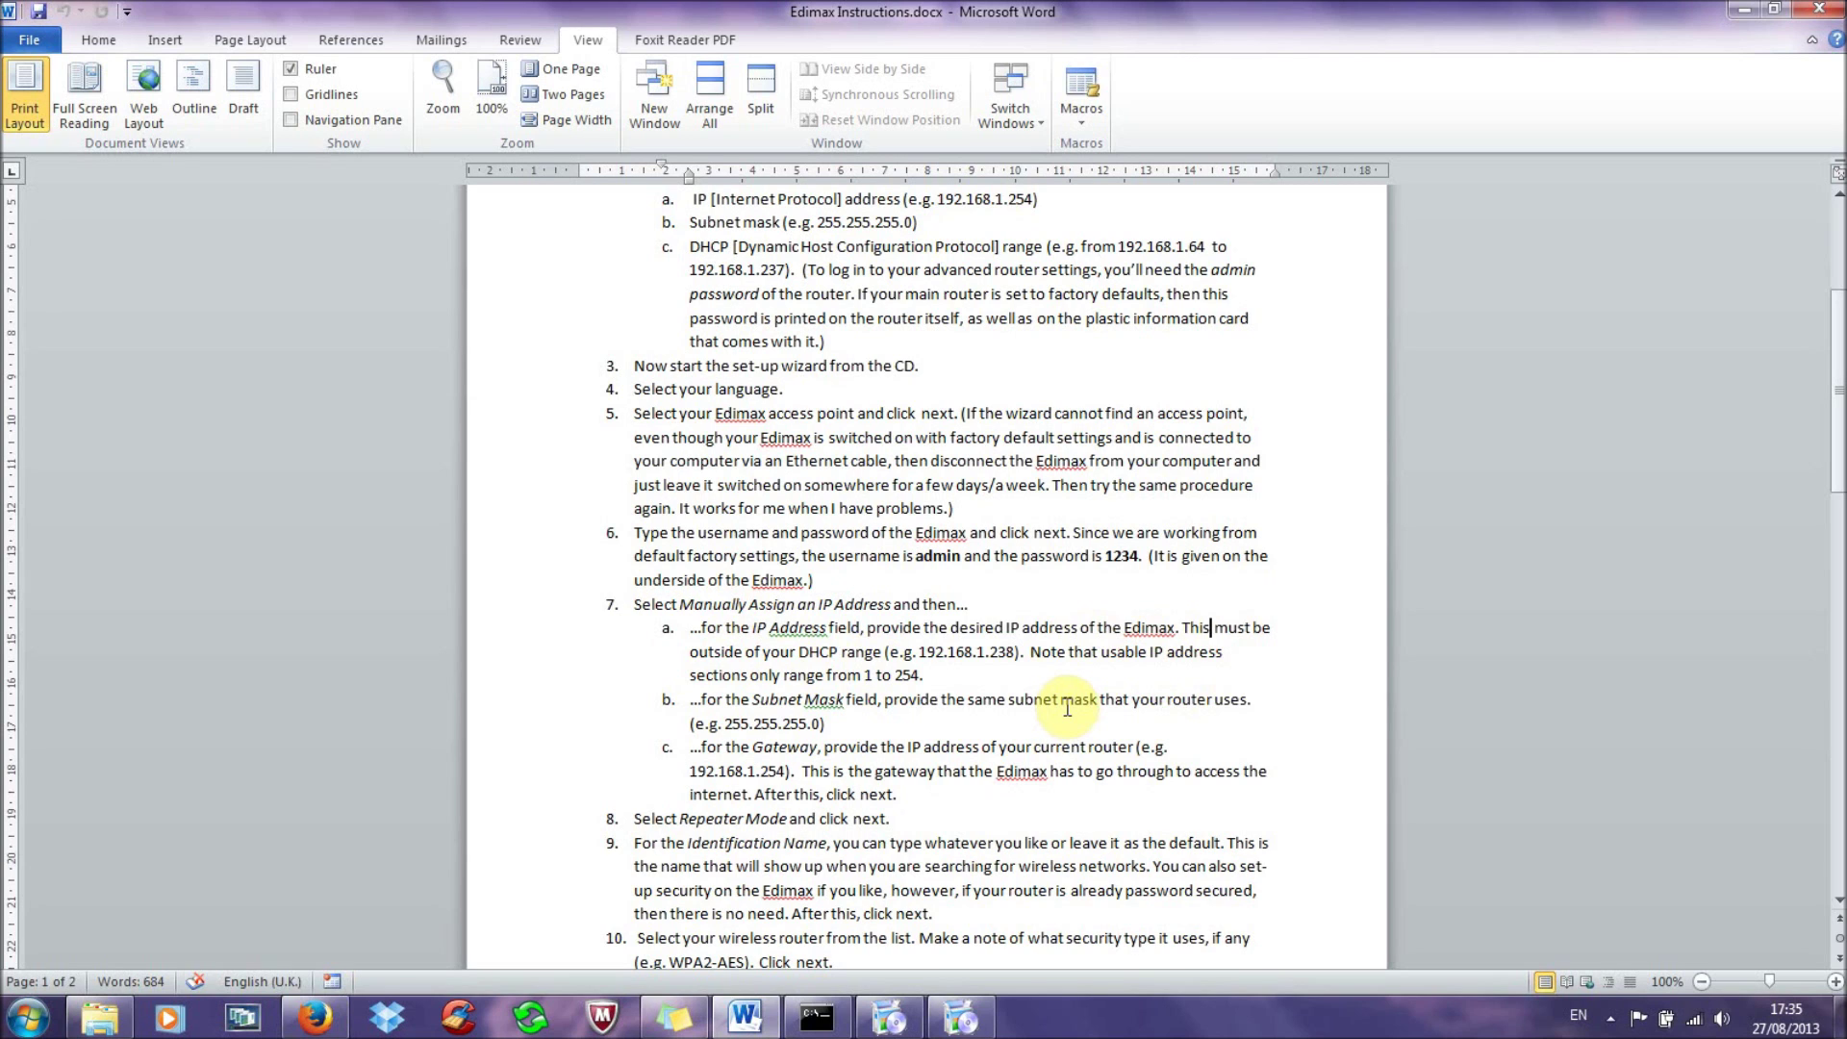
{"action": "scroll", "coordinate": [1067, 708], "scroll_direction": "up", "scroll_amount": 1}
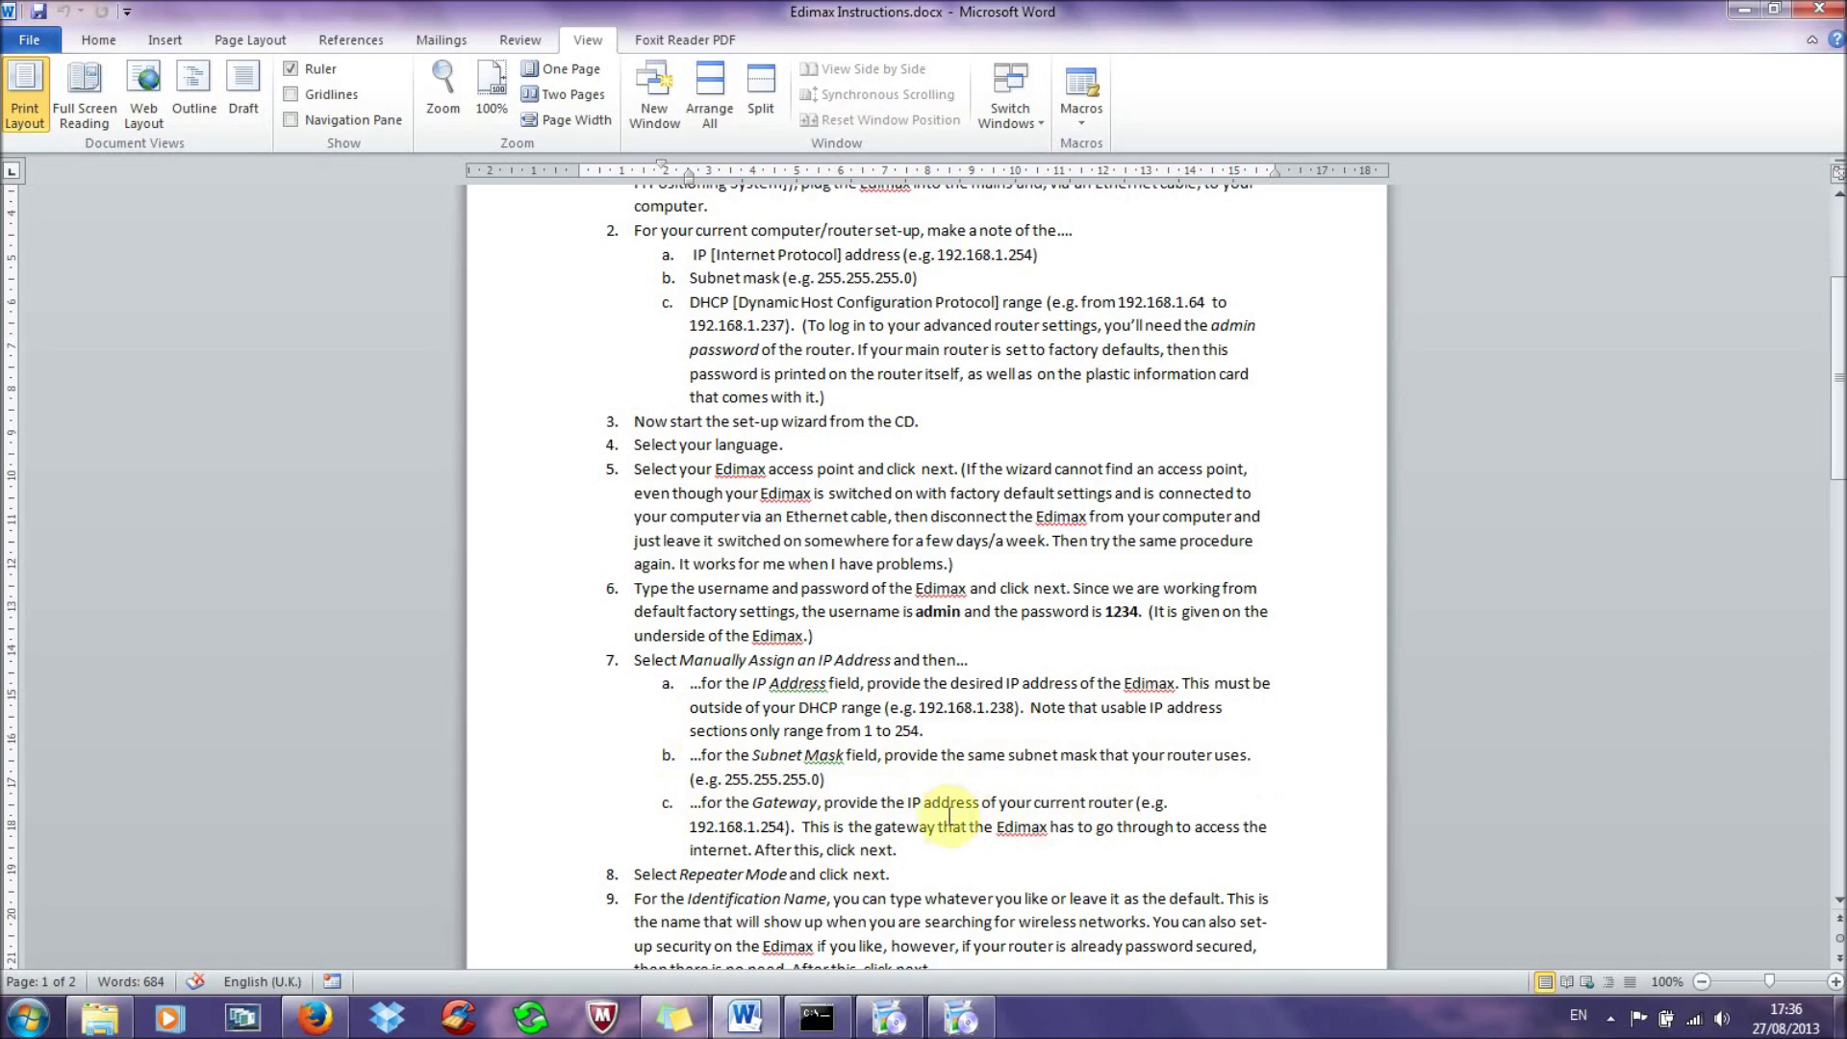
{"action": "left_click_drag", "start_coordinate": [897, 802], "coordinate": [1121, 801]}
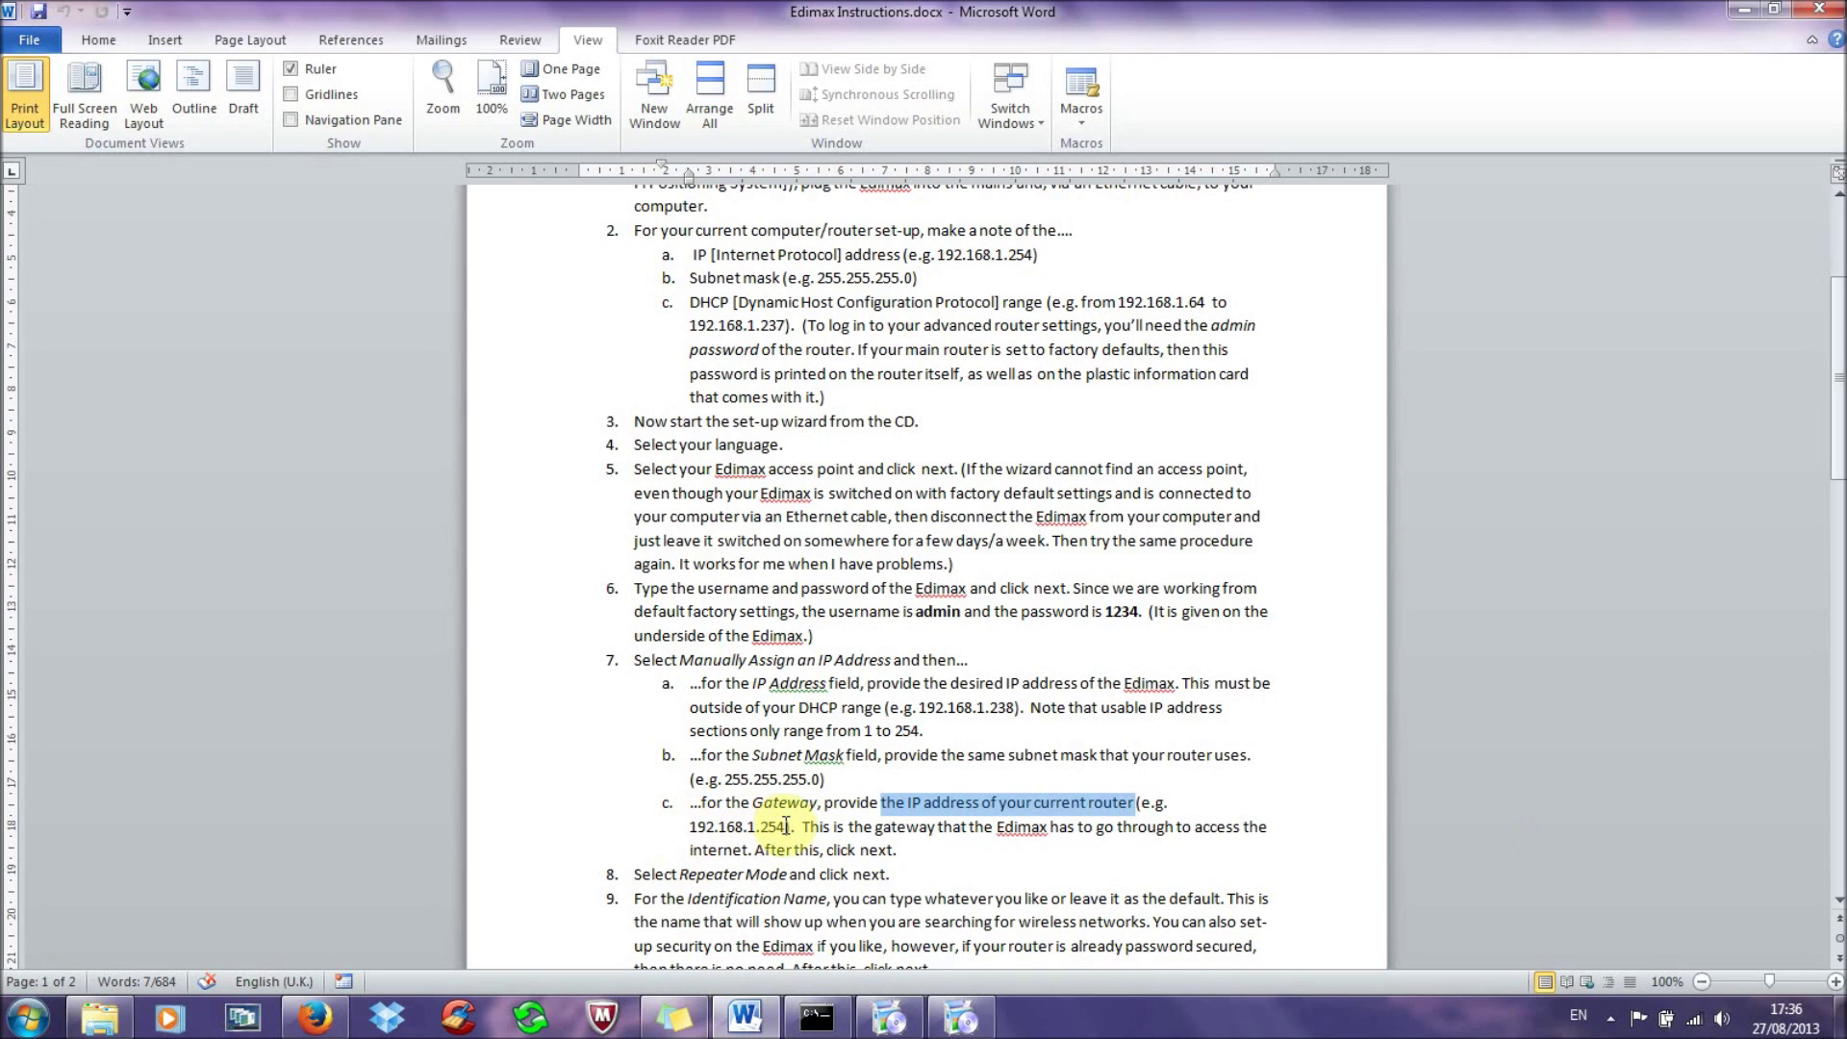
Step: Scroll the instructions down to step 12, noting the summary and clicking finish
{"action": "scroll", "coordinate": [823, 784], "scroll_direction": "down", "scroll_amount": 1}
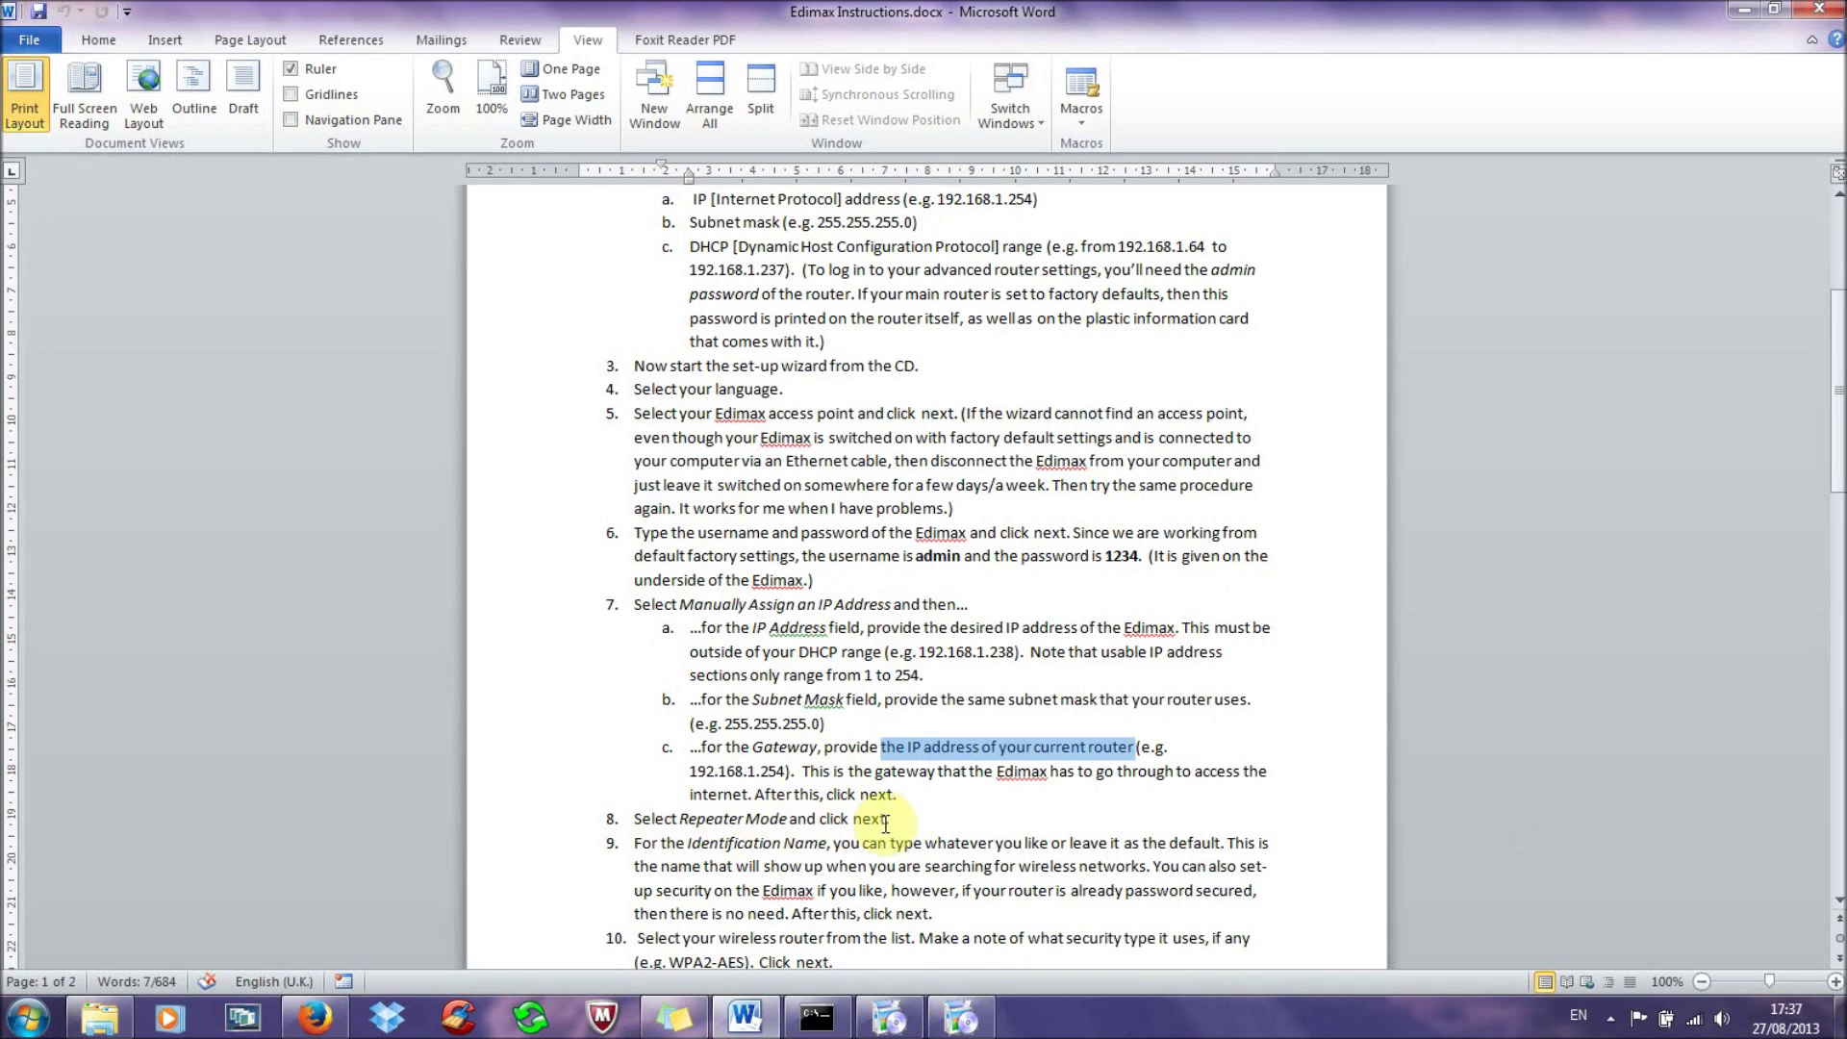
{"action": "scroll", "coordinate": [876, 818], "scroll_direction": "down", "scroll_amount": 3}
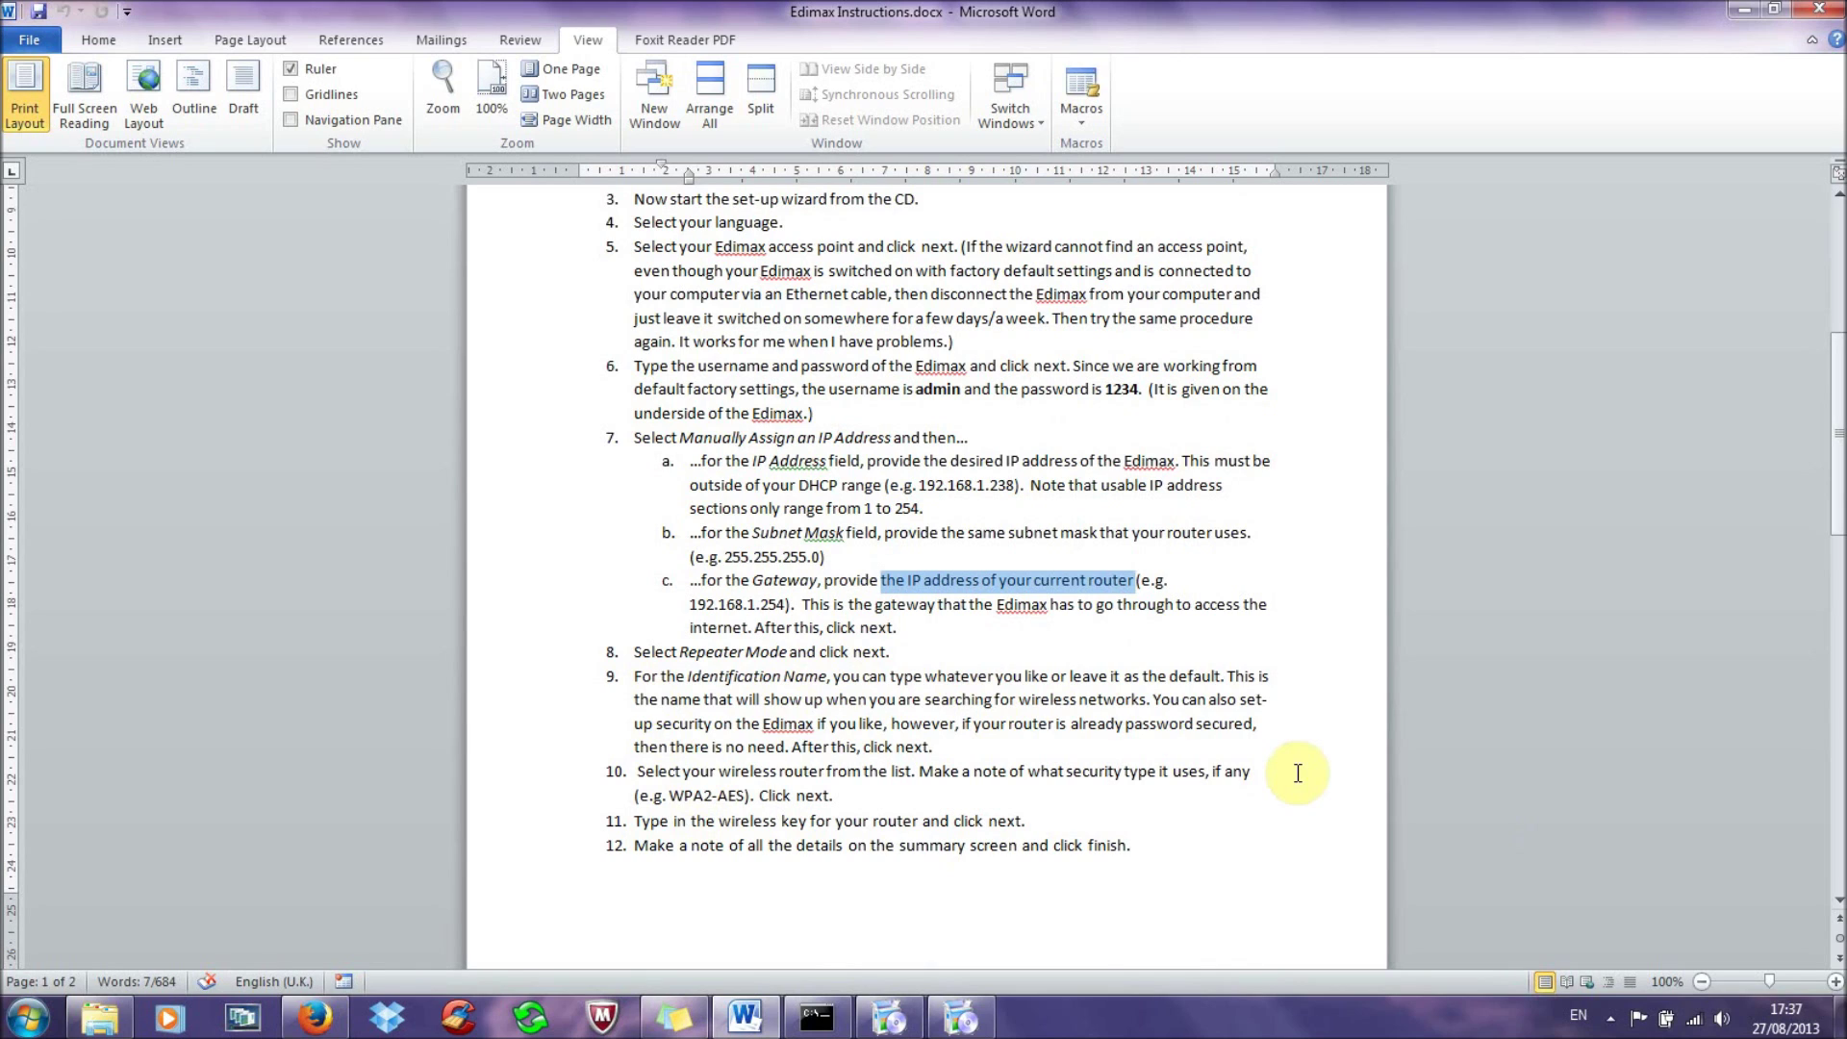
Step: Confirm in the tray networks list that Edimax Repeater is connected with internet access
{"action": "left_click", "coordinate": [1693, 1020]}
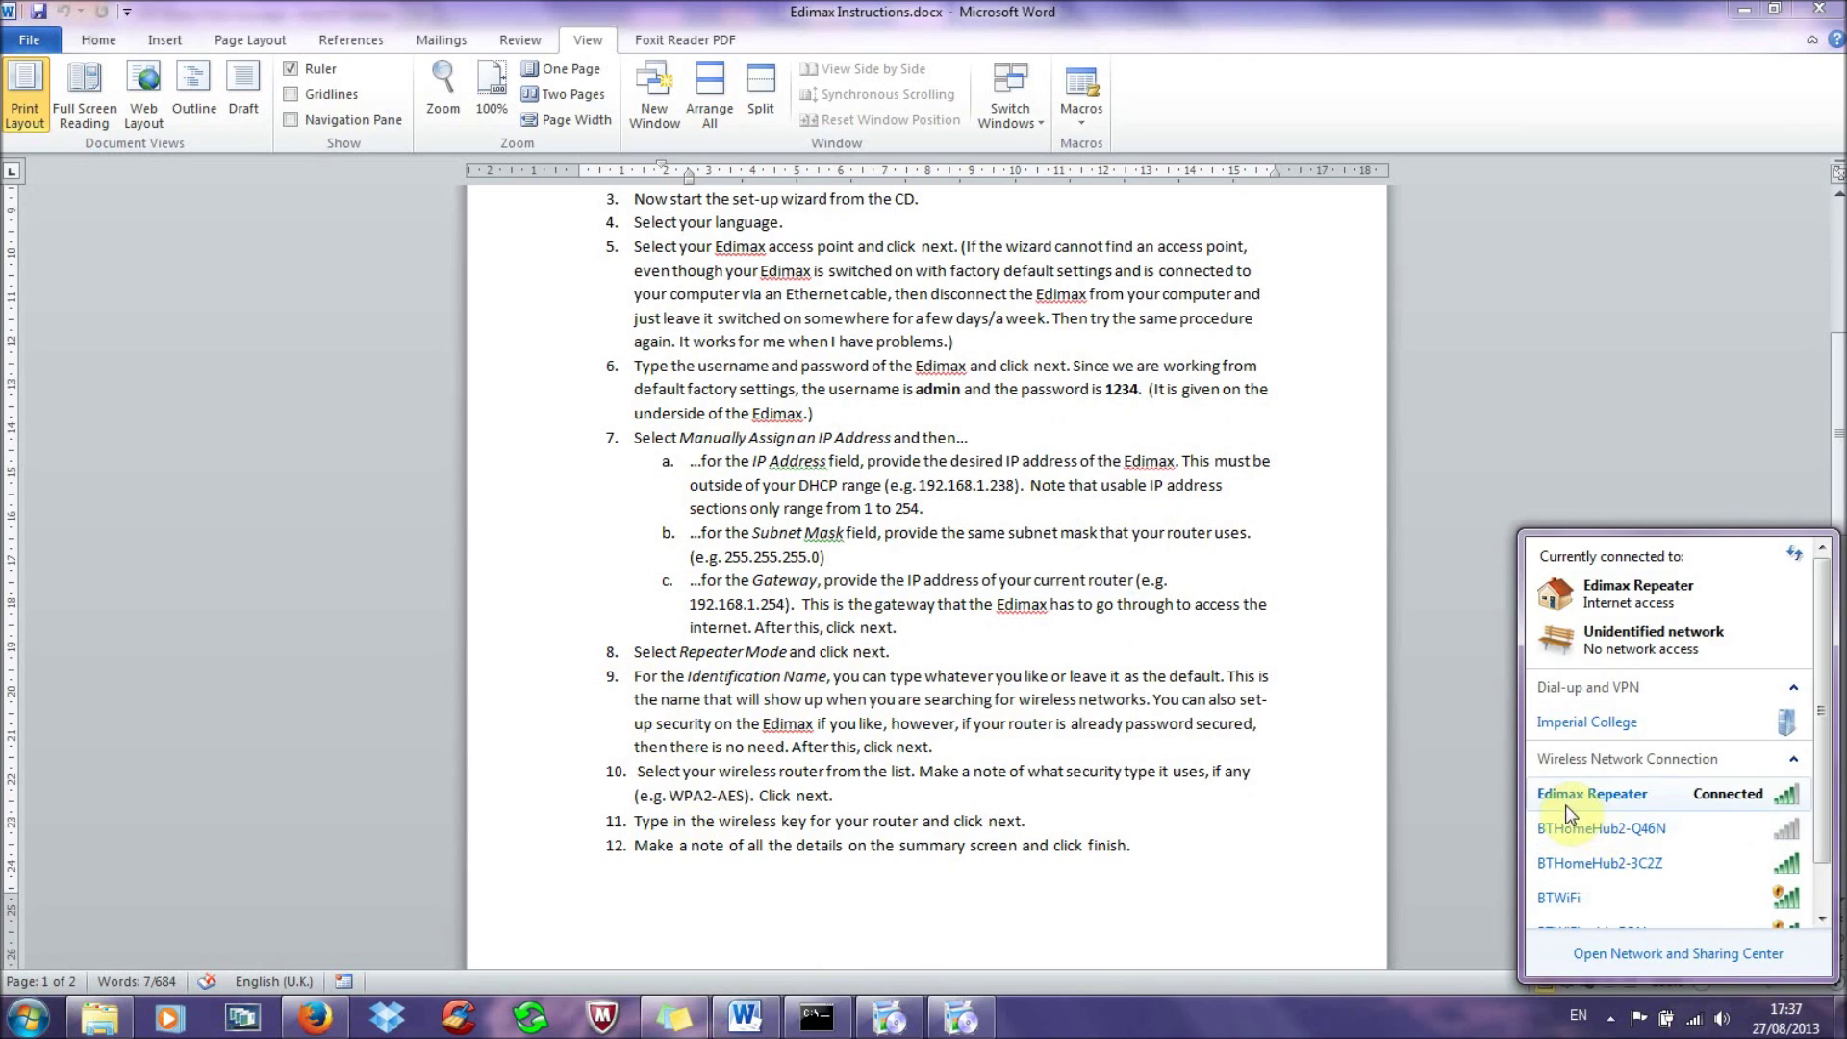
{"action": "mouse_move", "coordinate": [1643, 797]}
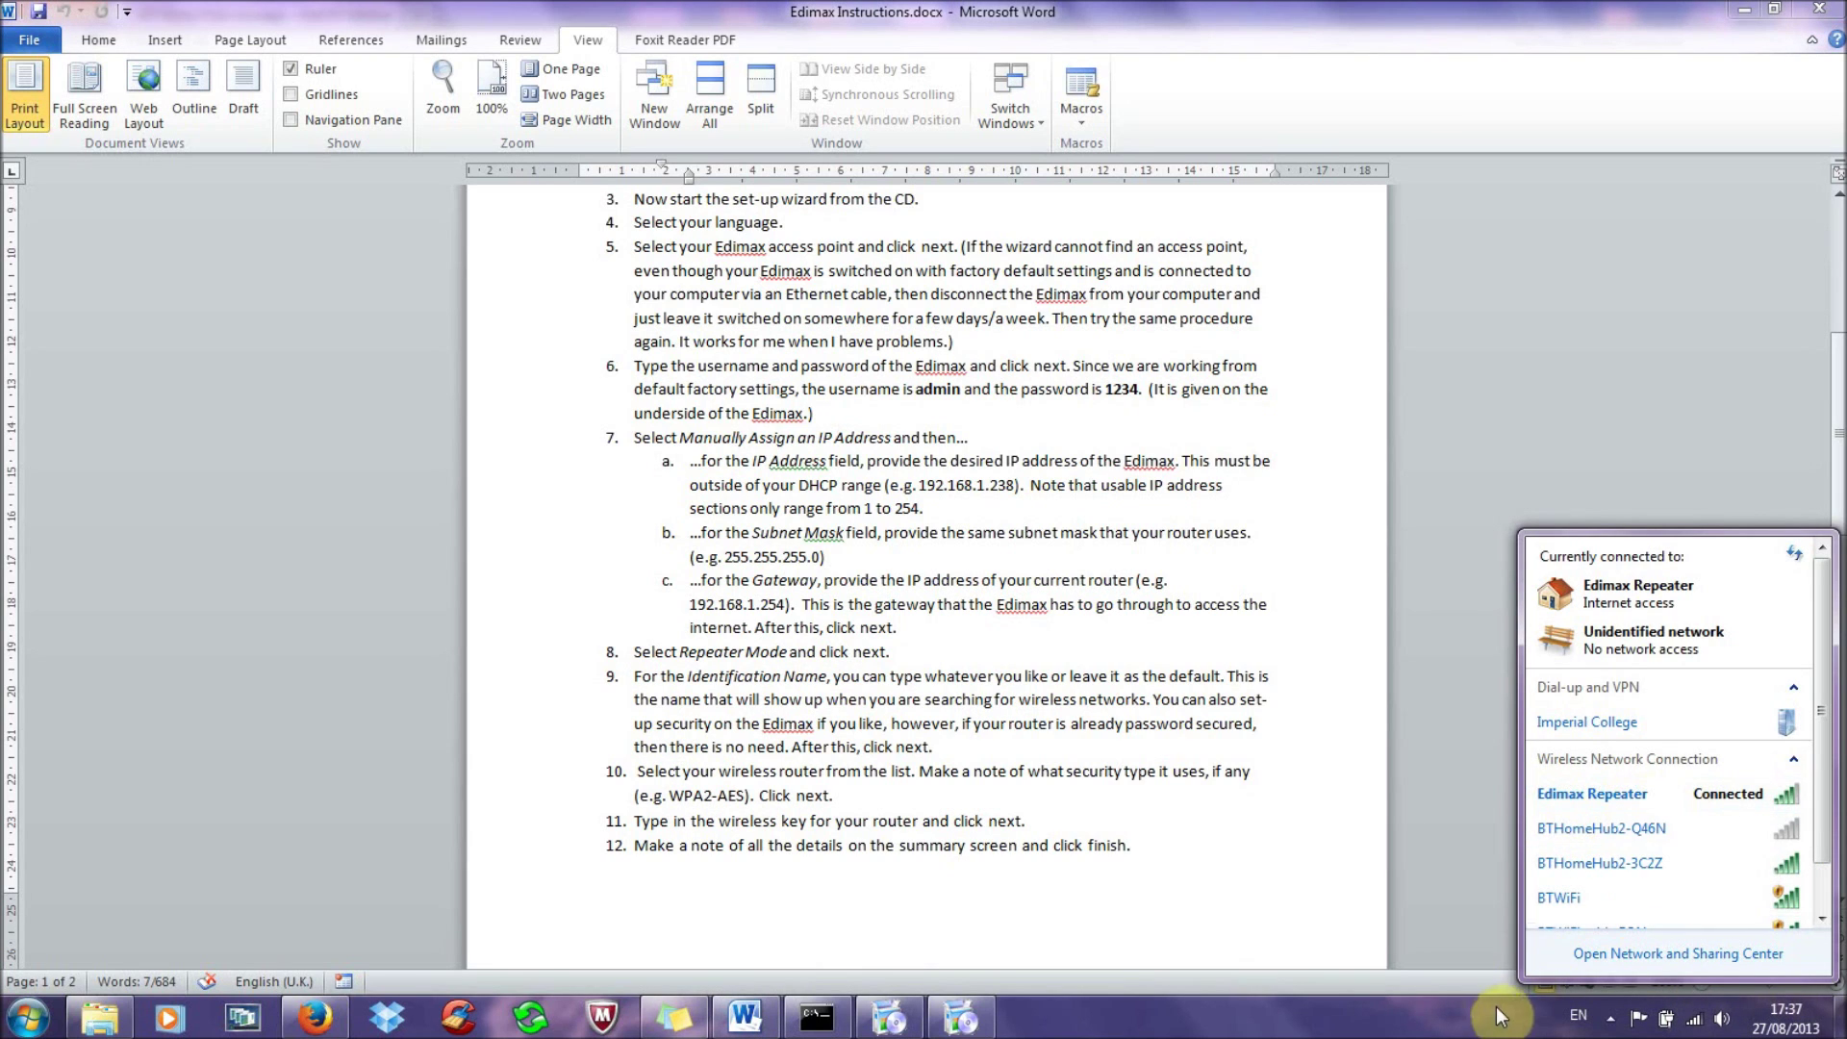
{"action": "left_click", "coordinate": [1376, 729]}
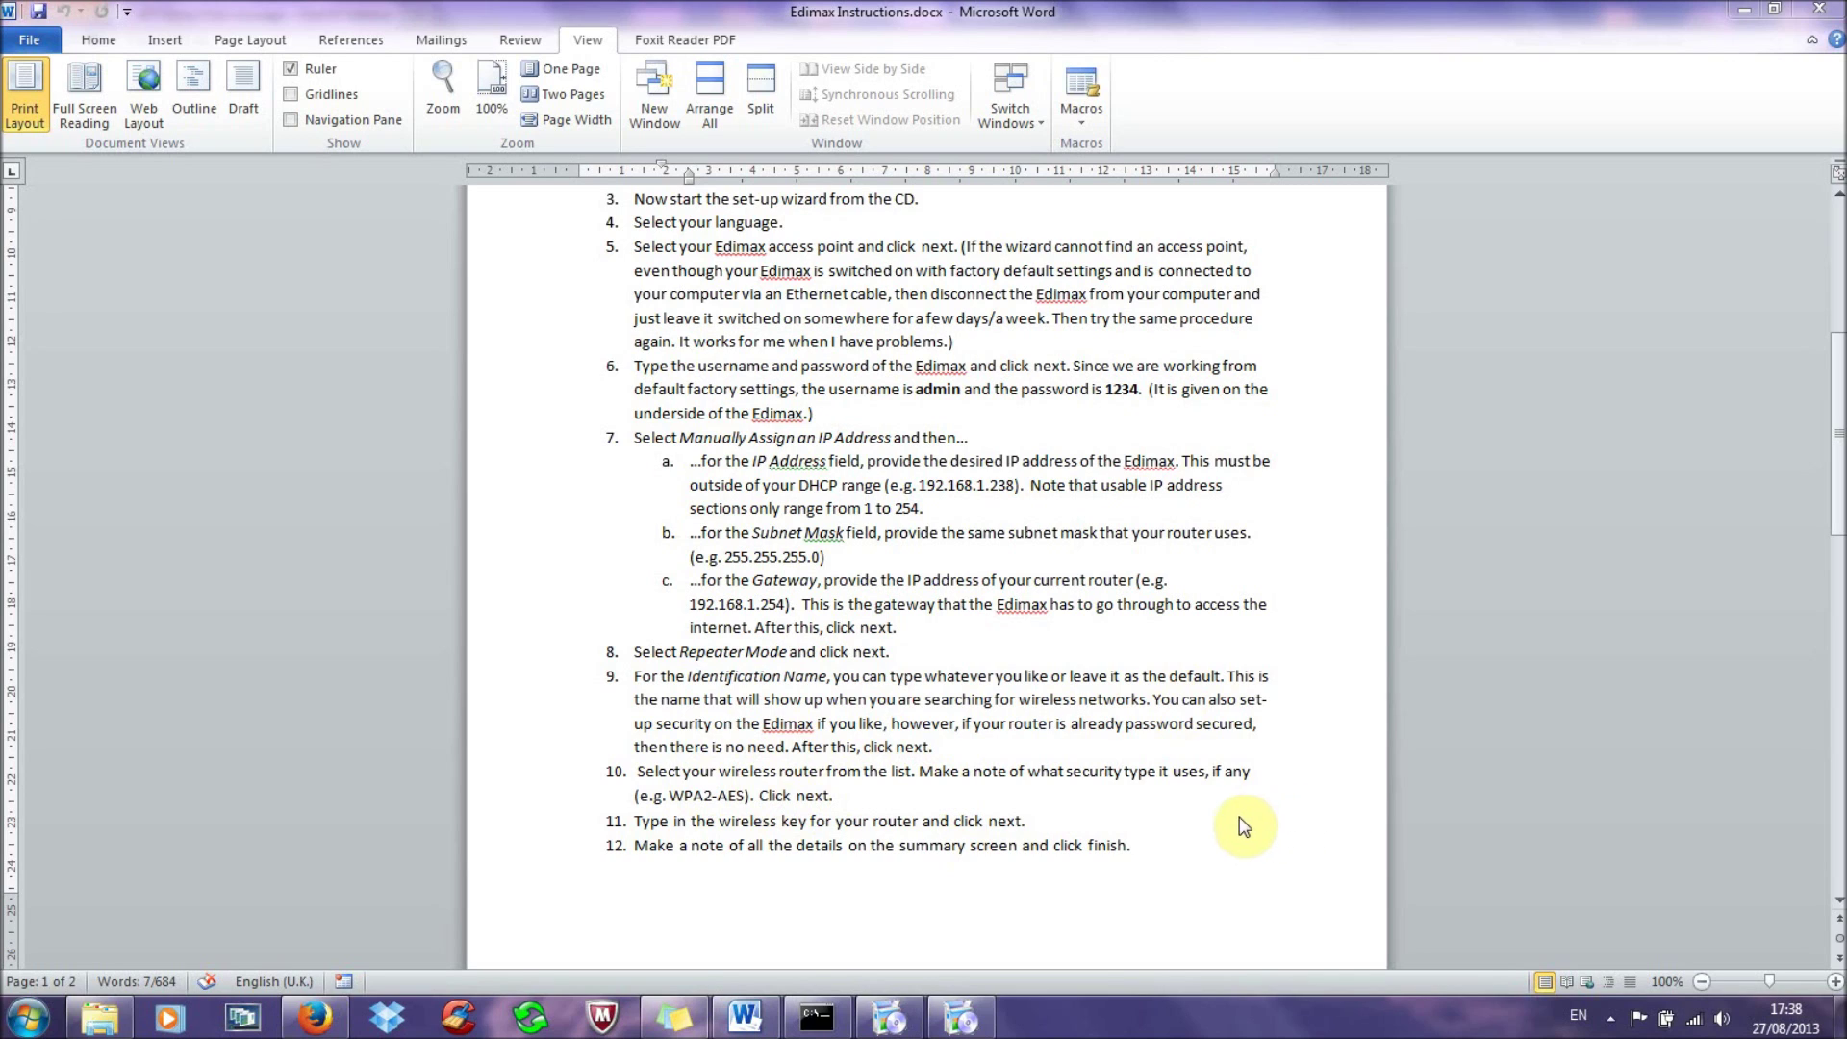
Step: Read the signal tooltips: Edimax Repeater excellent, BTHomeHub2-Q46N low
{"action": "left_click", "coordinate": [1695, 1018]}
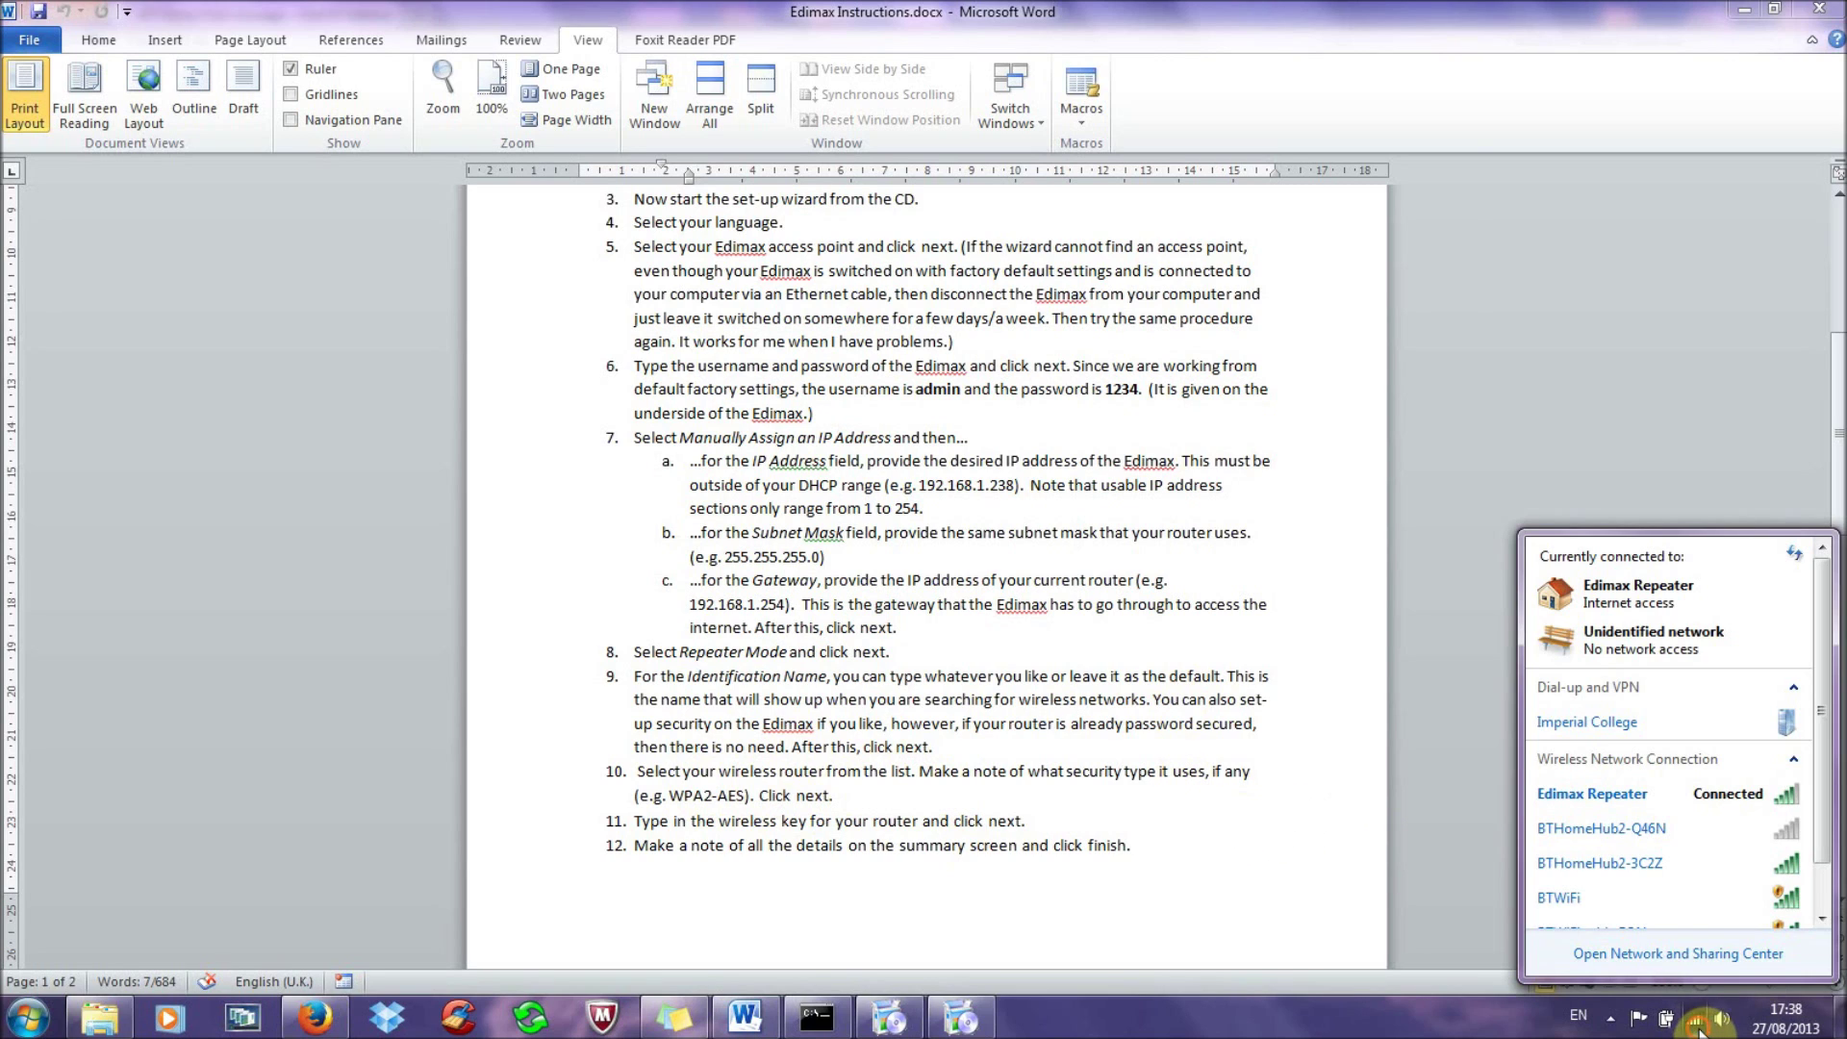
{"action": "mouse_move", "coordinate": [1643, 841]}
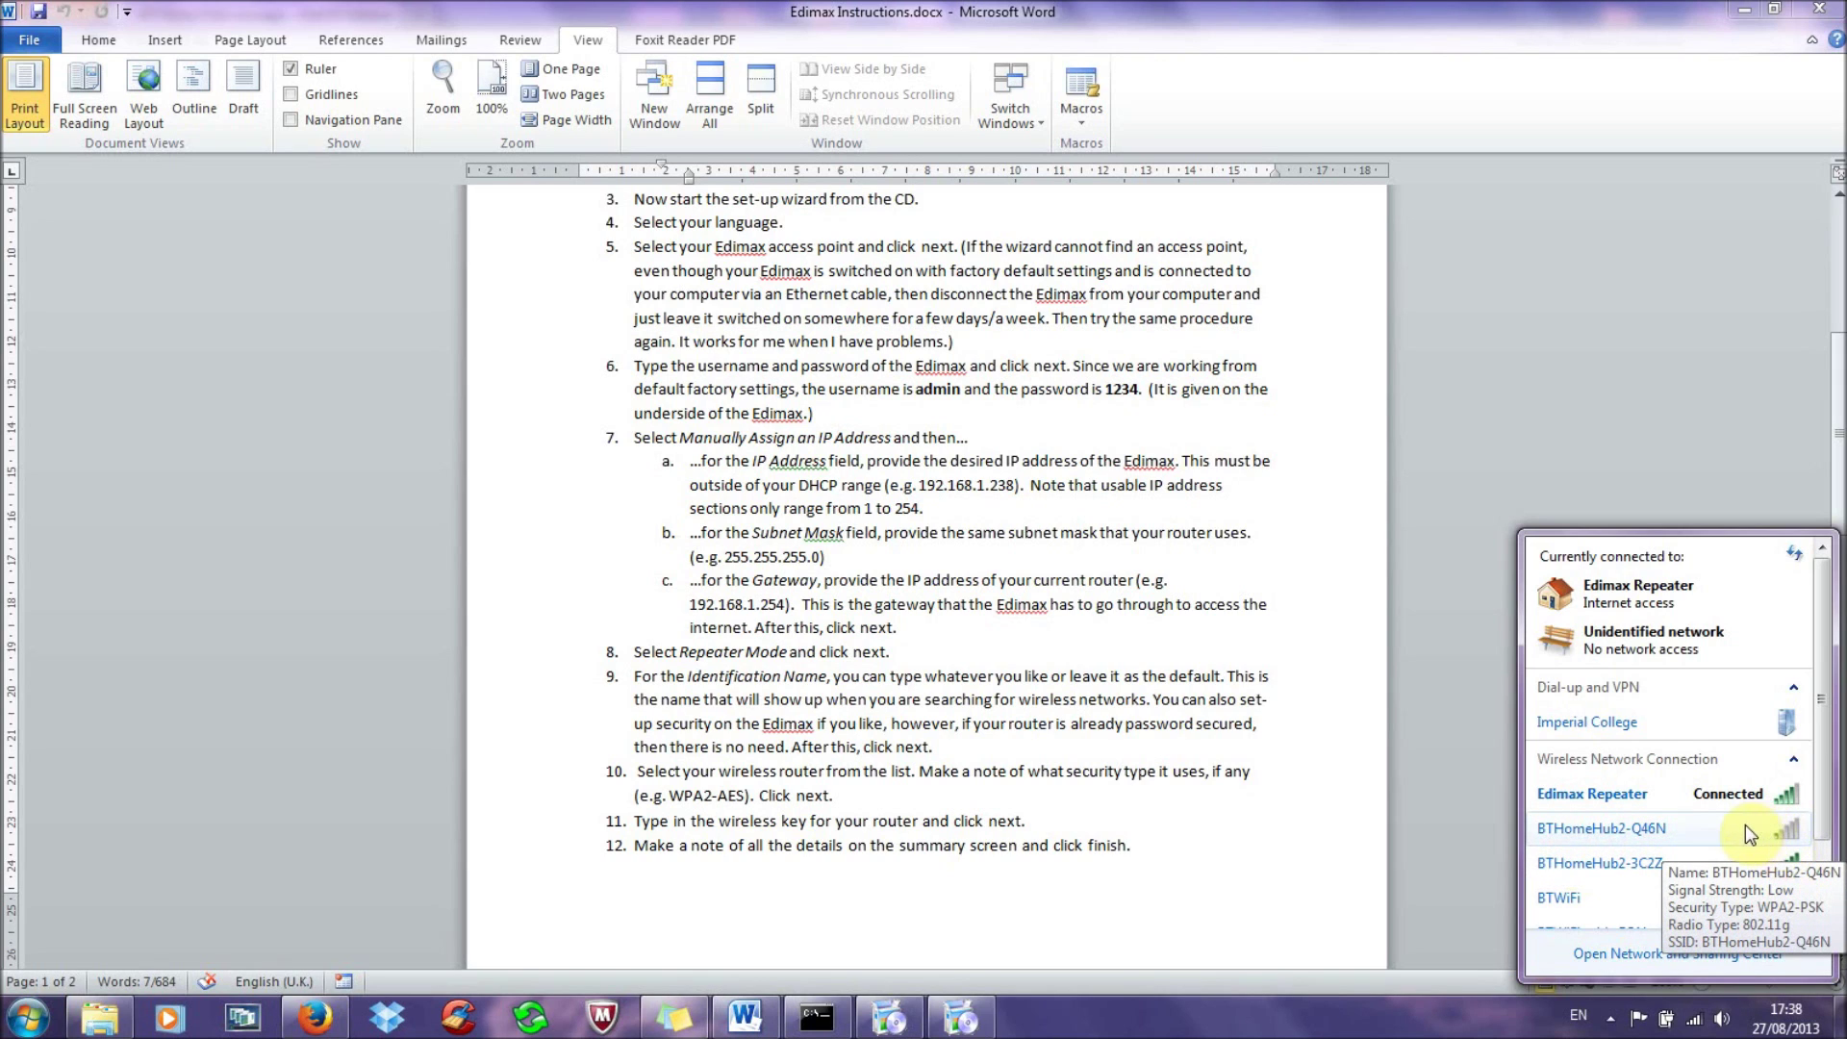
{"action": "mouse_move", "coordinate": [1782, 804]}
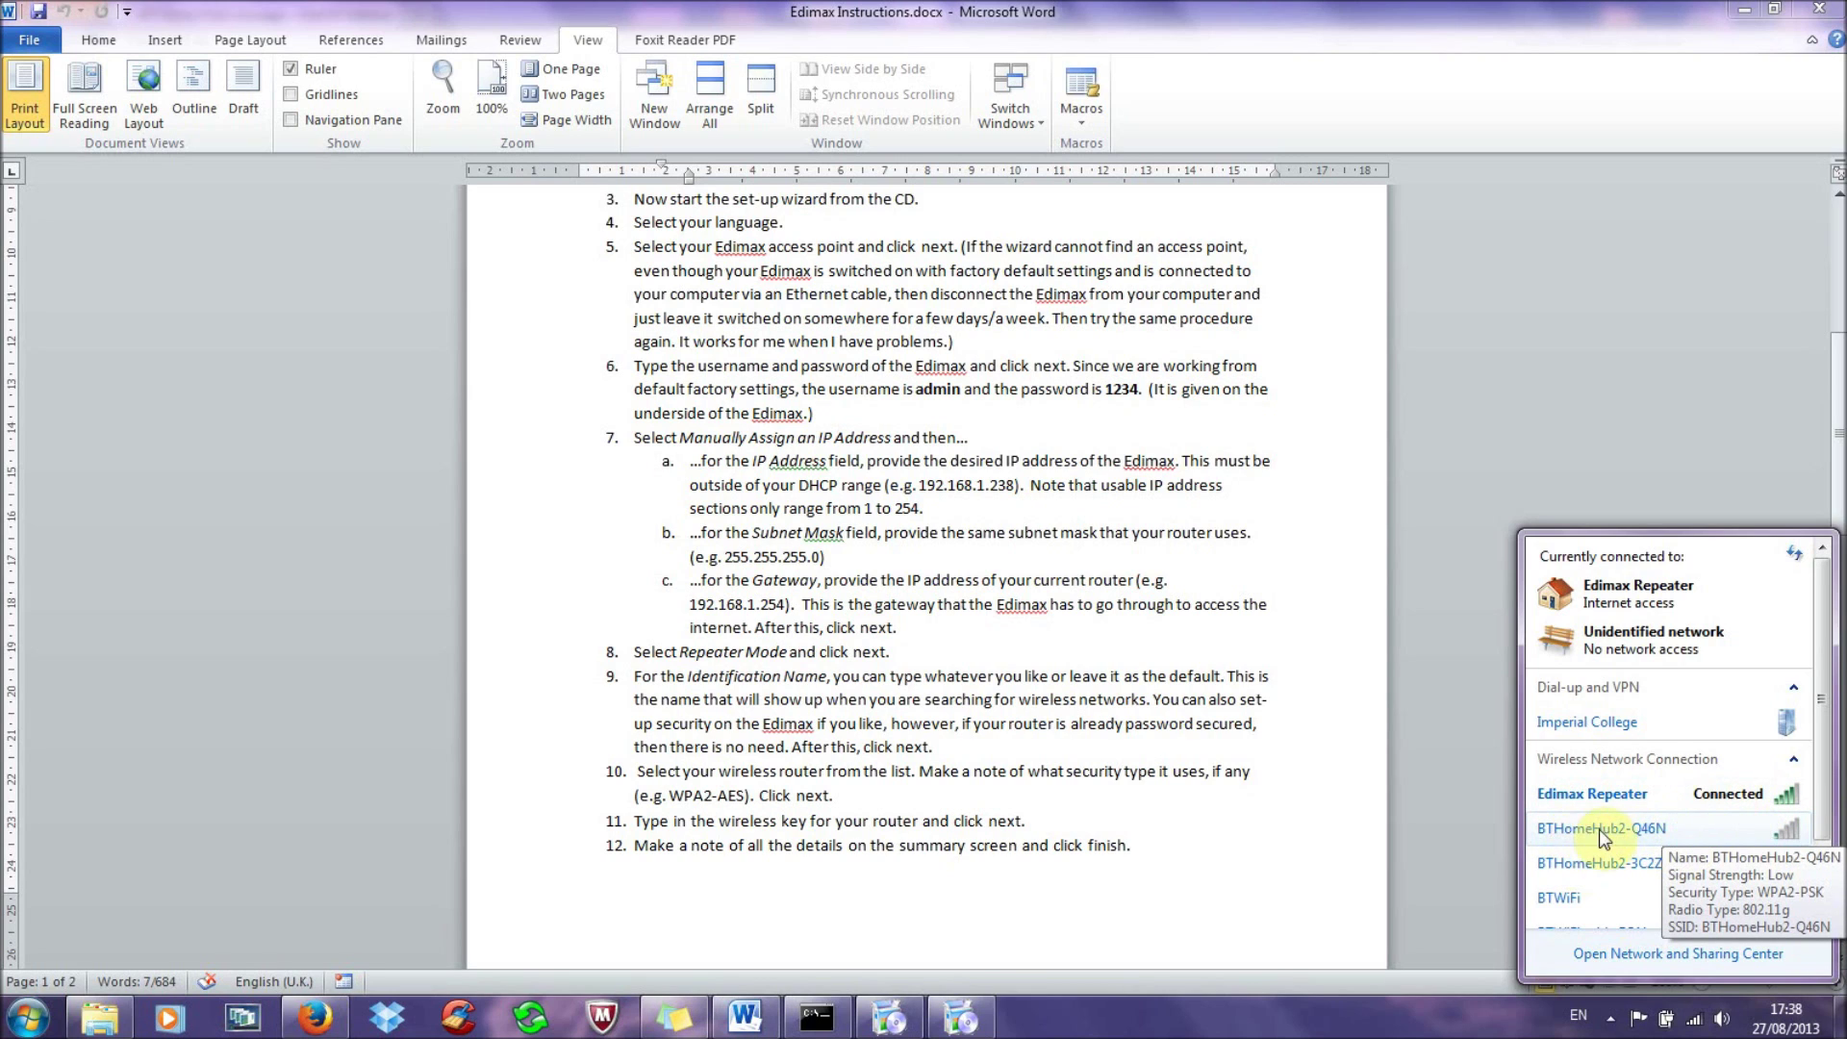
{"action": "mouse_move", "coordinate": [1607, 814]}
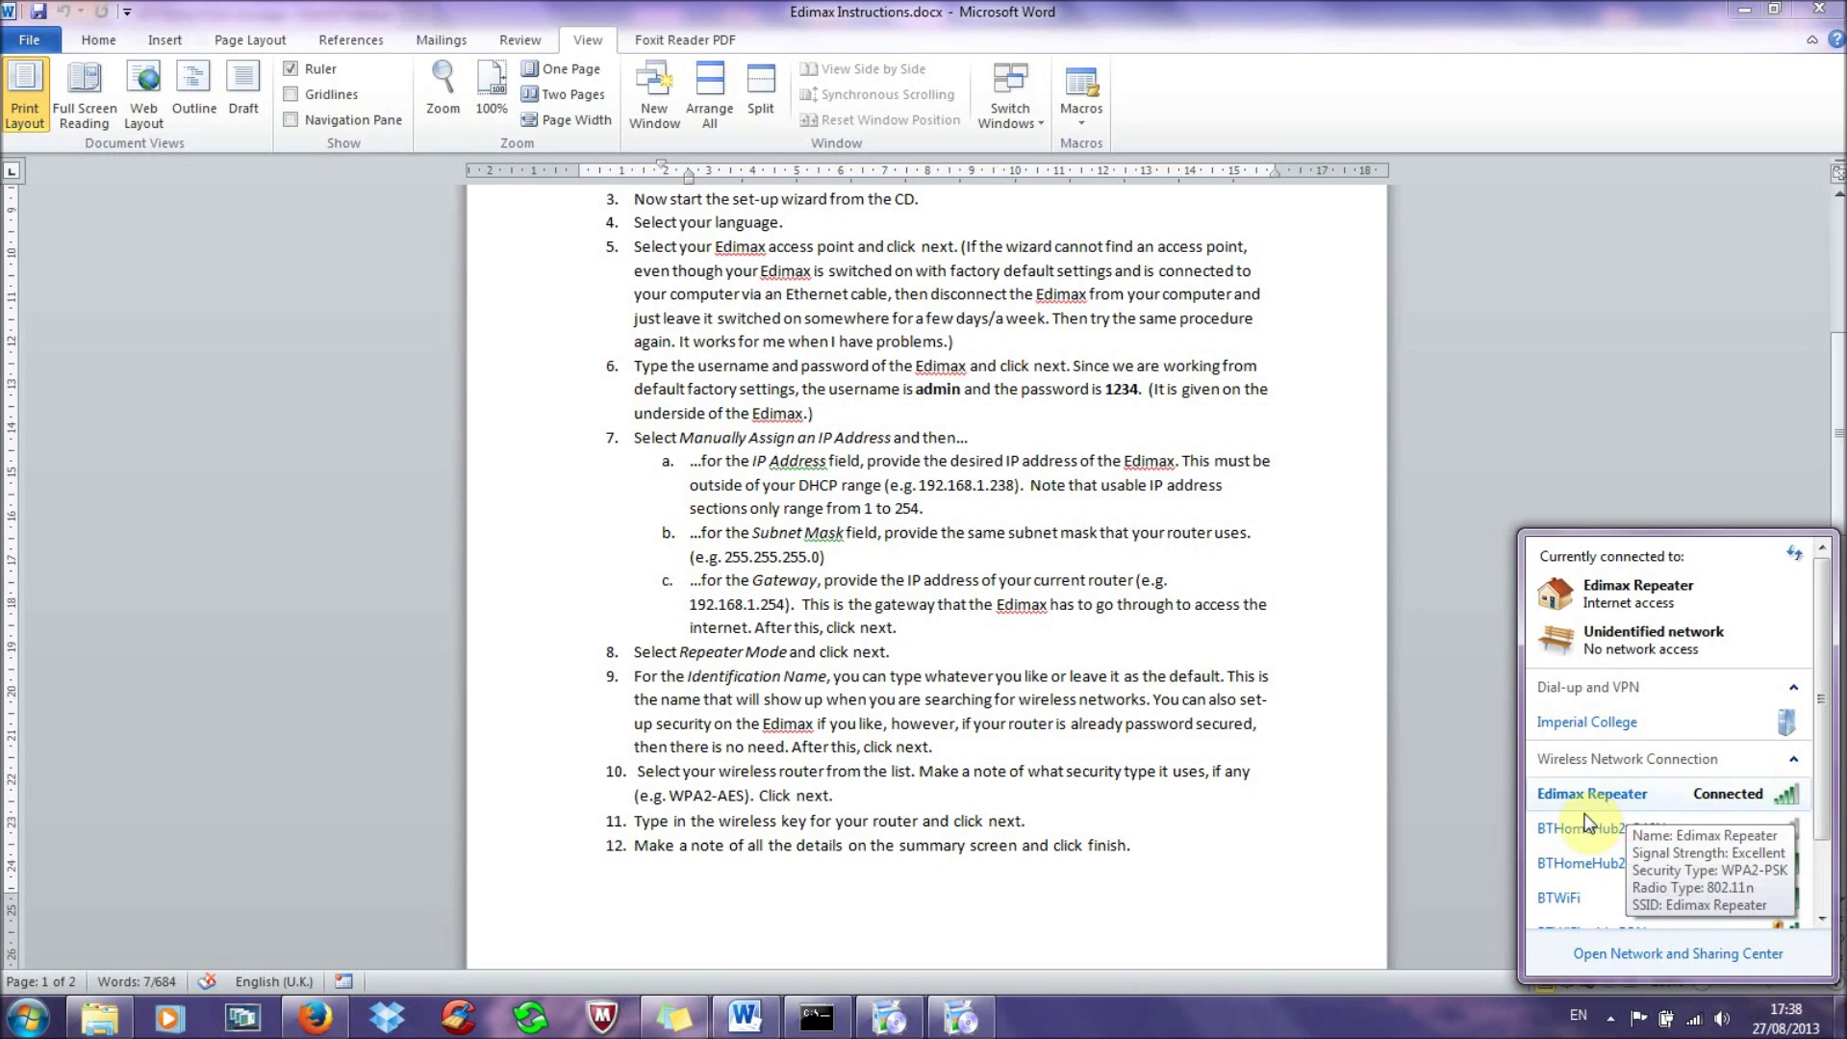
{"action": "left_click", "coordinate": [1308, 781]}
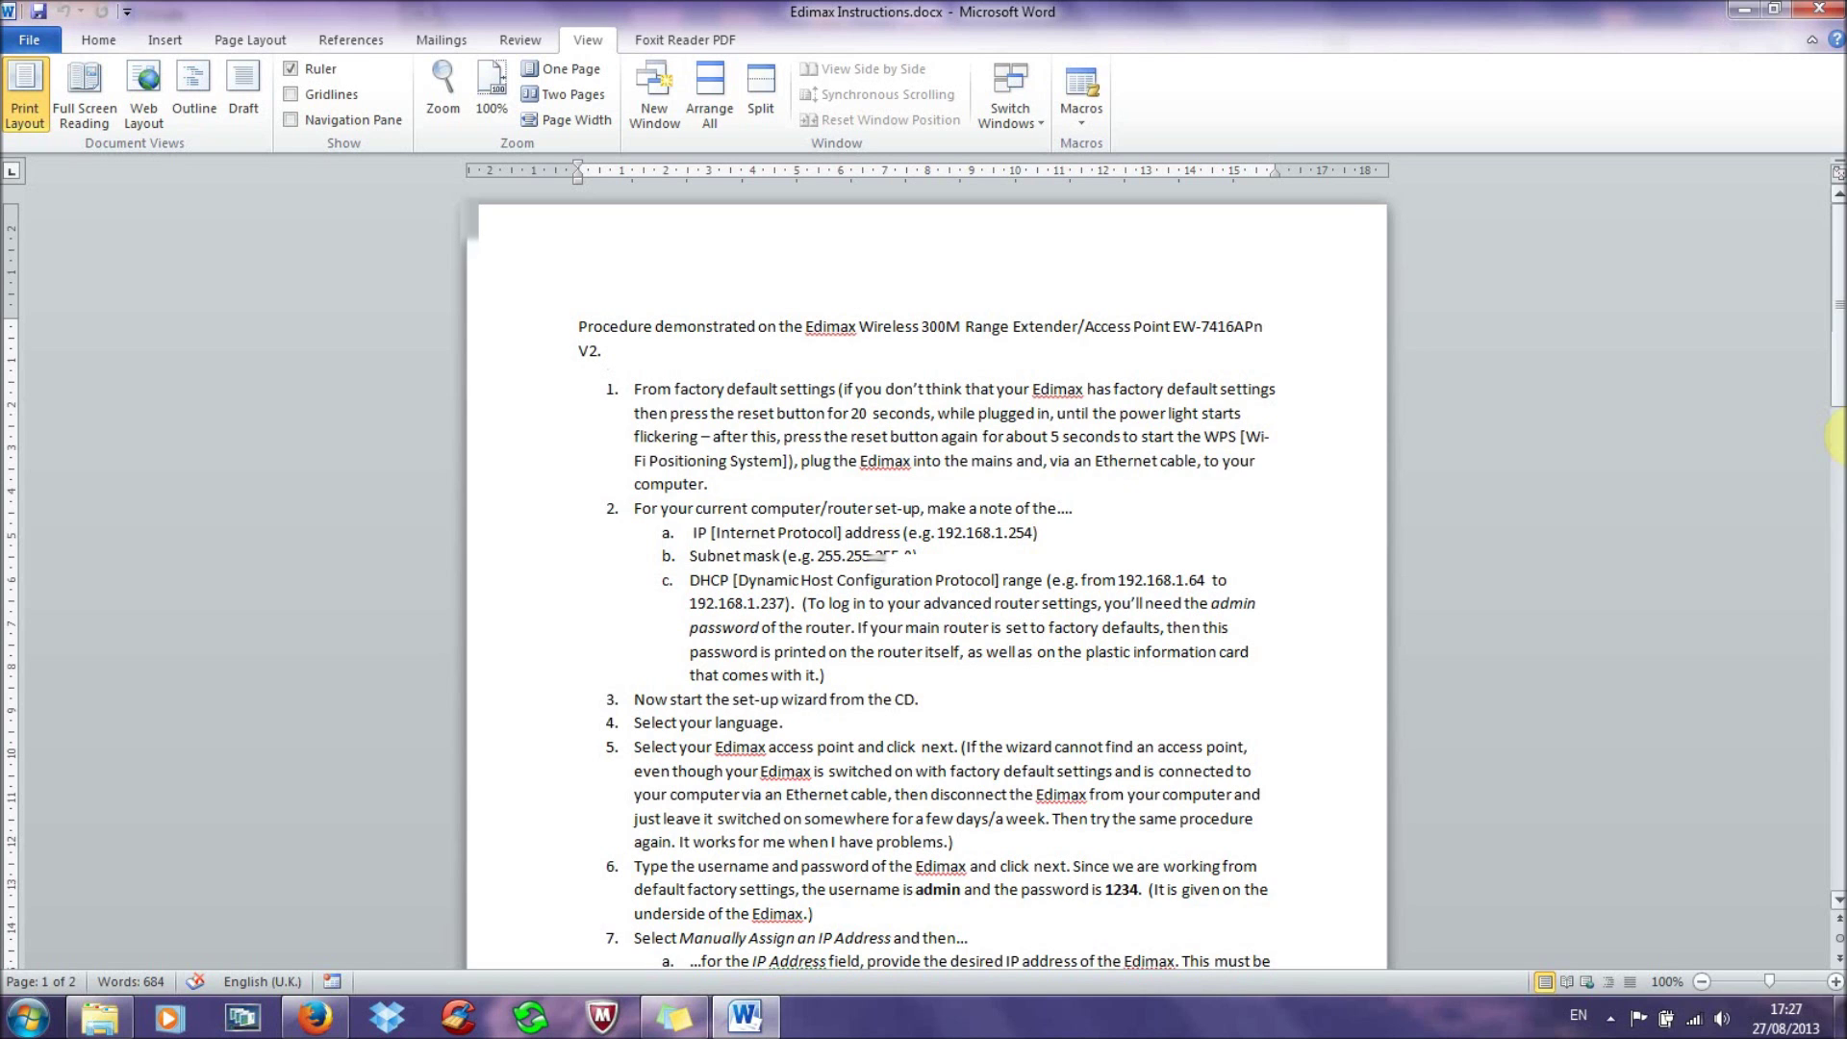
Step: Scroll to page two to show steps 13–15: relocating the Edimax, checking networks, and the extra channel step
{"action": "scroll", "coordinate": [960, 843], "scroll_direction": "down", "scroll_amount": 10}
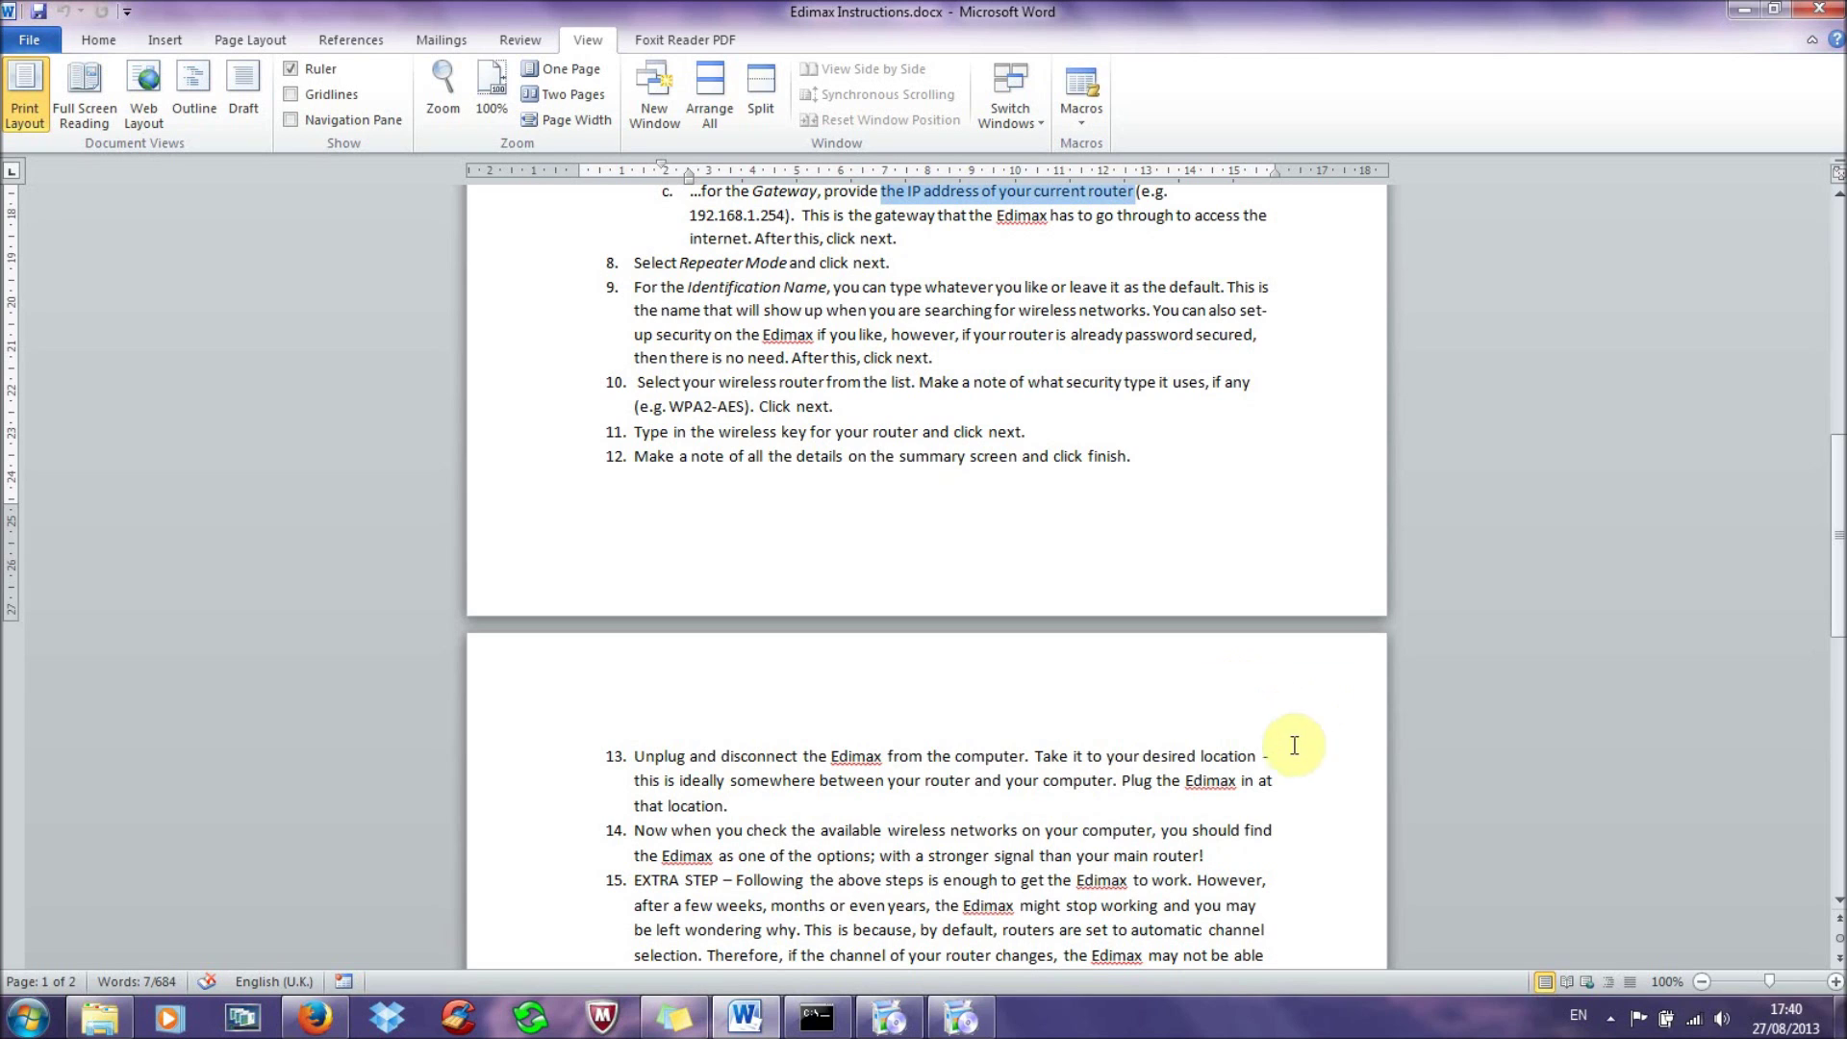
Step: Run ping 192.168.1.238 in the Command Prompt window
{"action": "left_click", "coordinate": [817, 1018]}
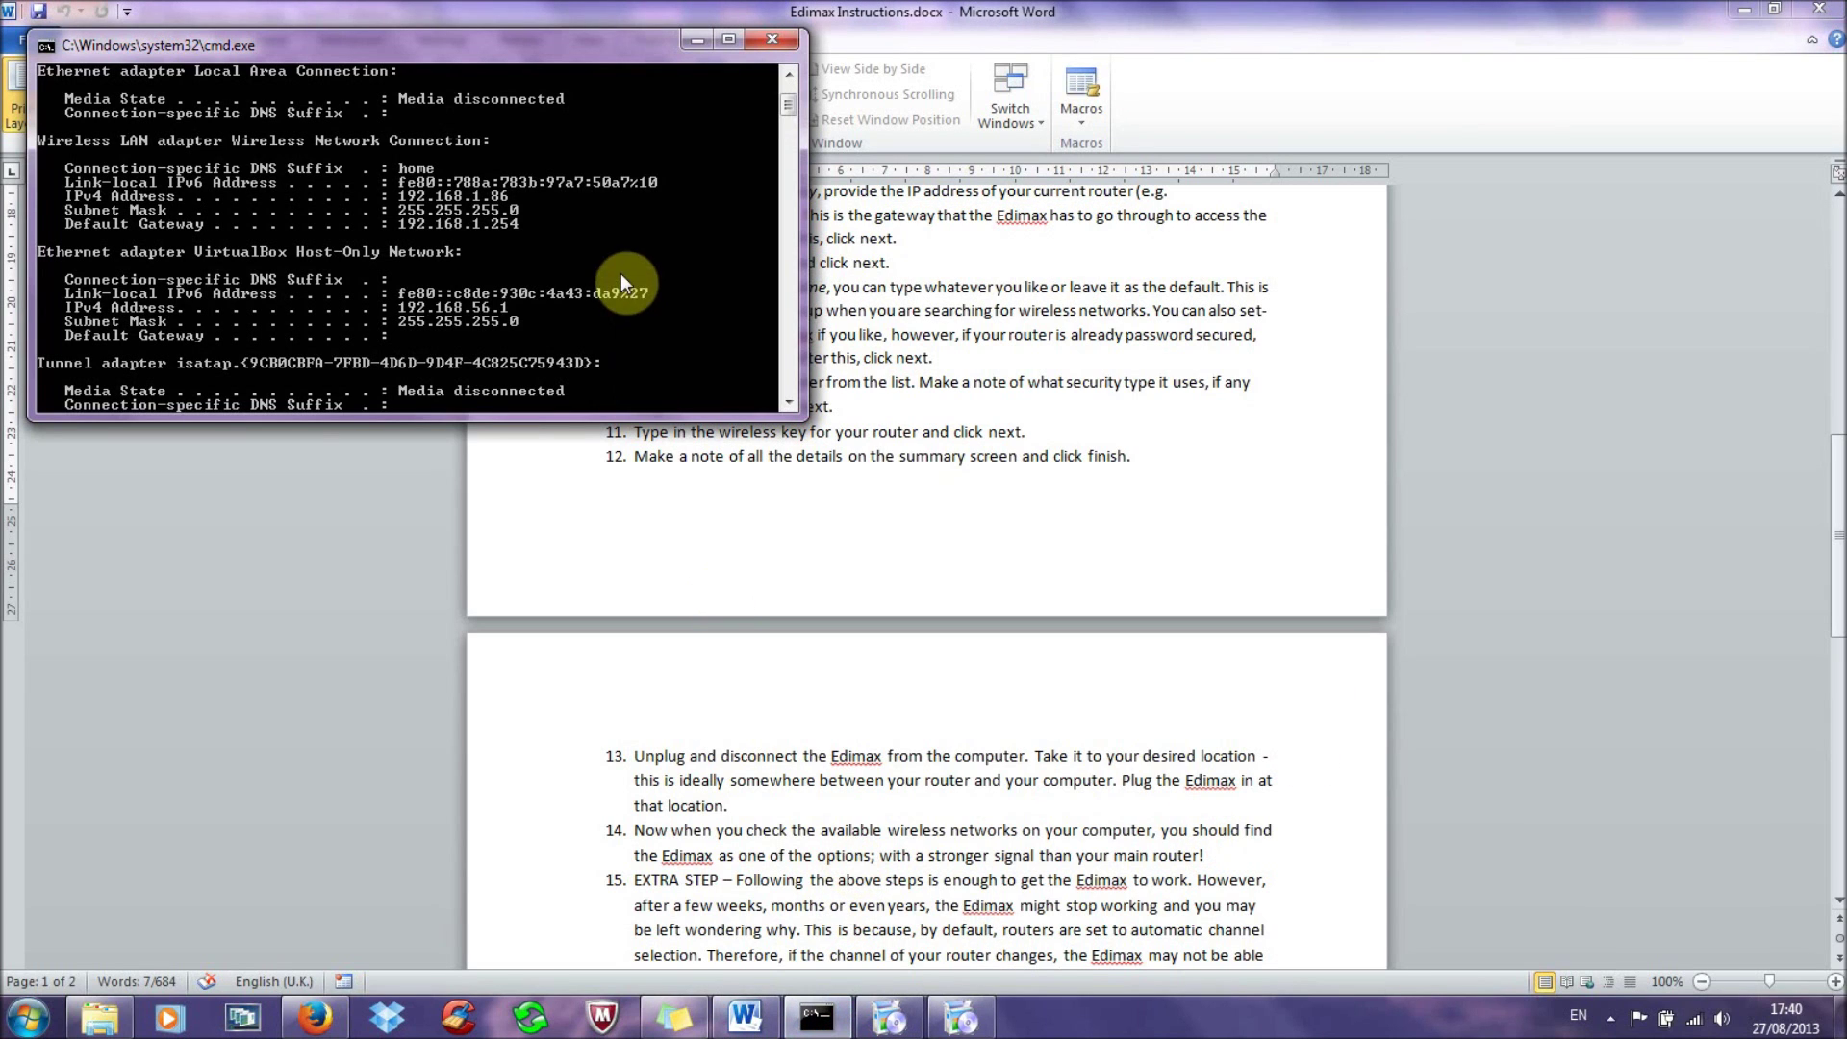
{"action": "scroll", "coordinate": [619, 275], "scroll_direction": "down", "scroll_amount": 7}
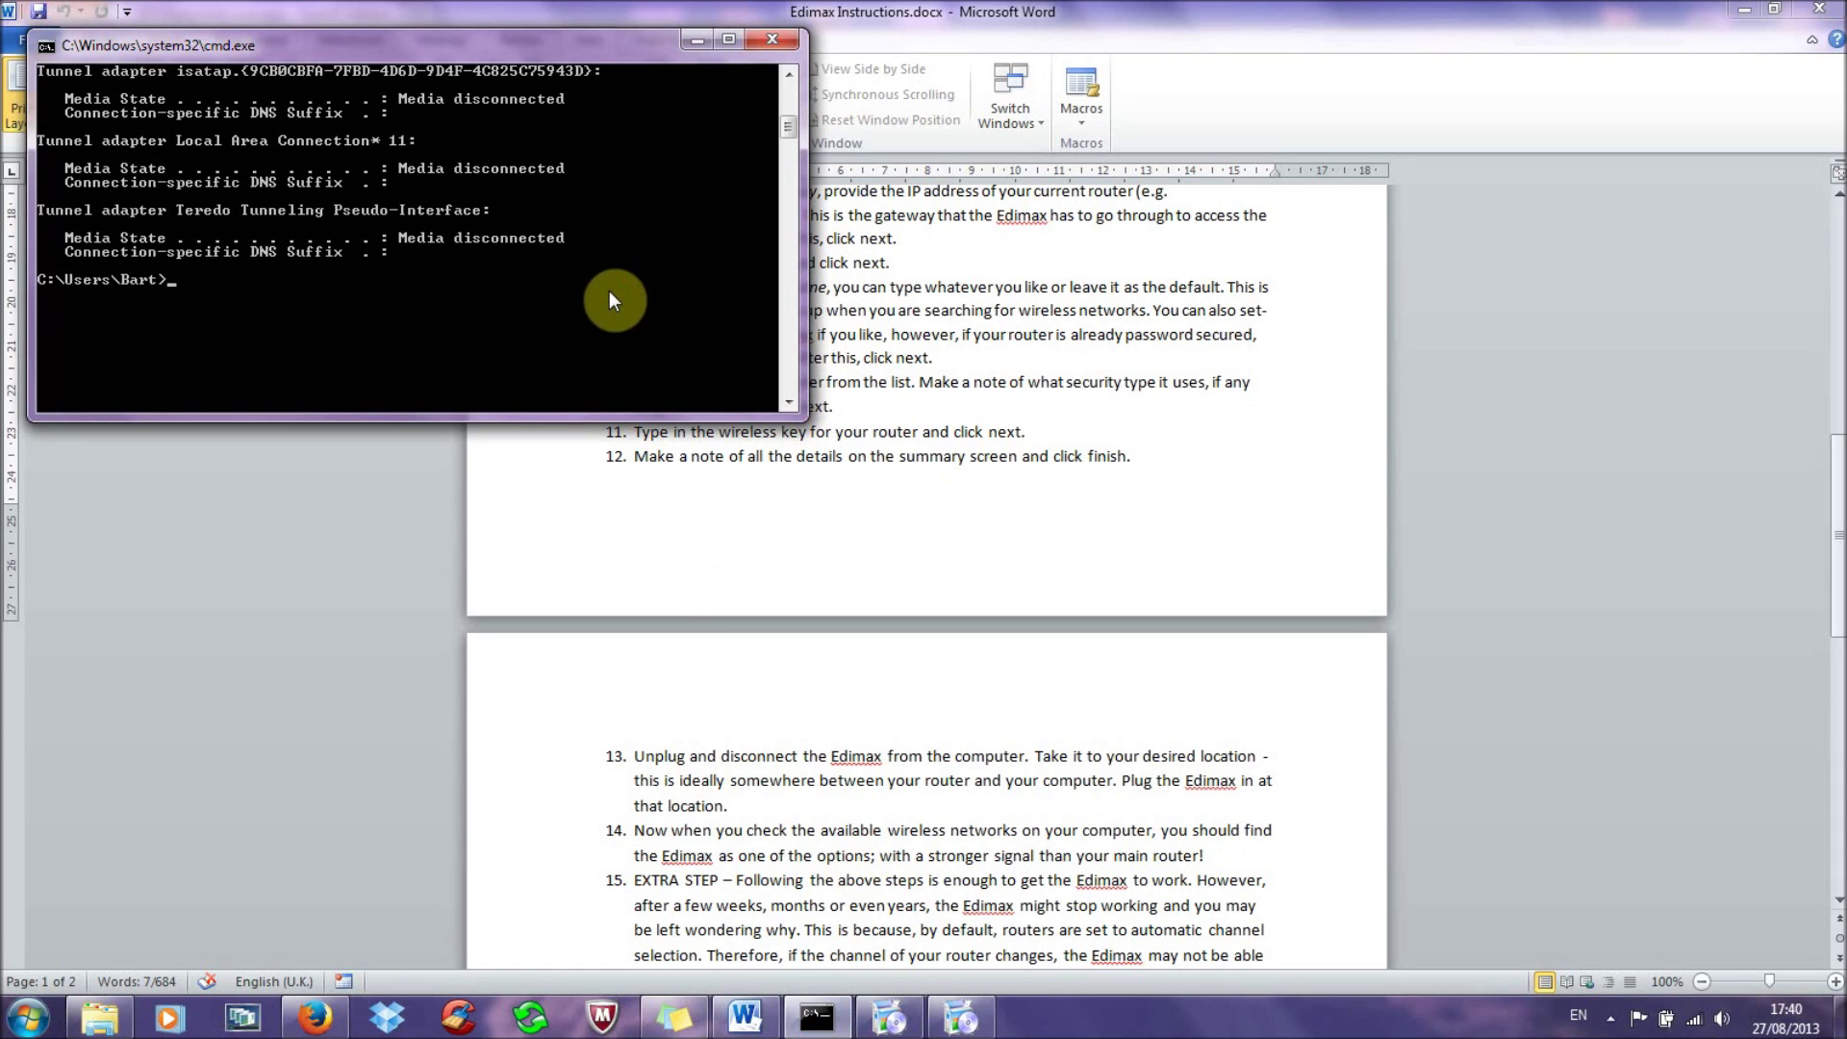
{"action": "type", "text": "ping 192.168.1.238"}
{"action": "key", "text": "Return"}
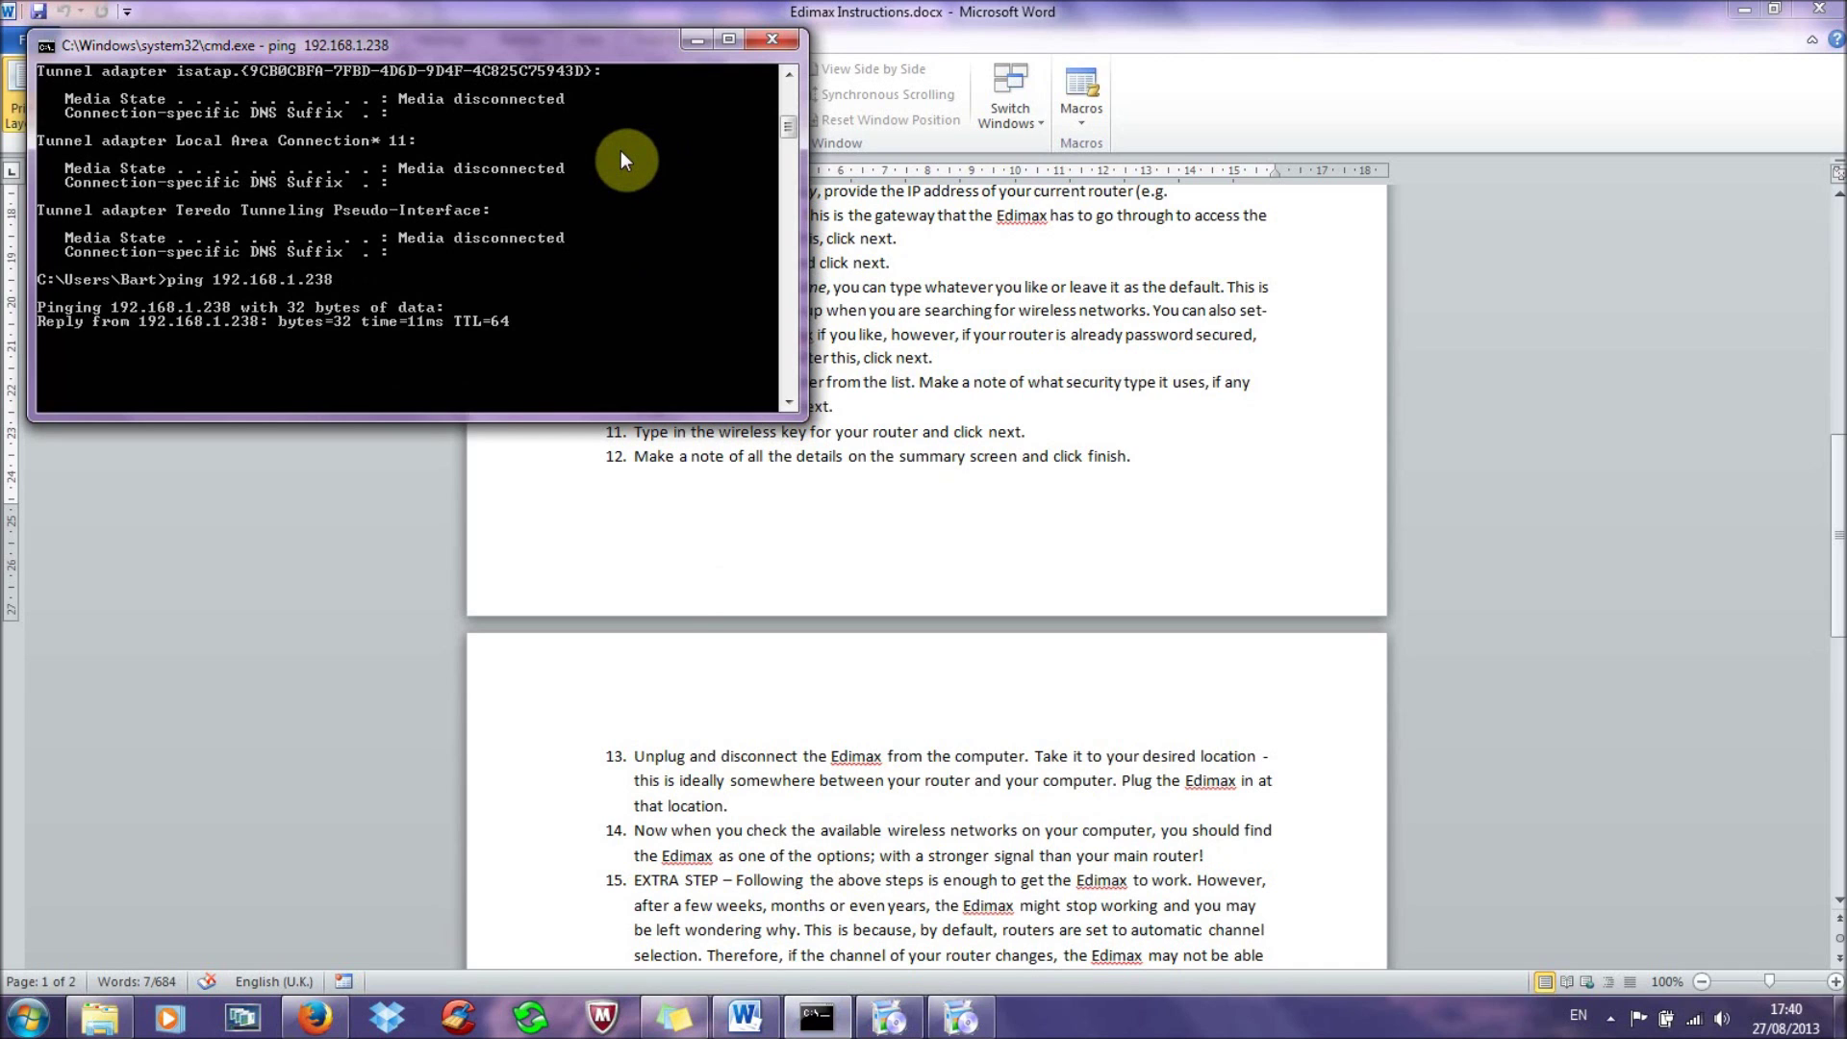
Step: Reposition the Command Prompt window beside the document to read four replies, 0% loss, 3ms average
{"action": "left_click_drag", "start_coordinate": [650, 48], "coordinate": [1153, 492]}
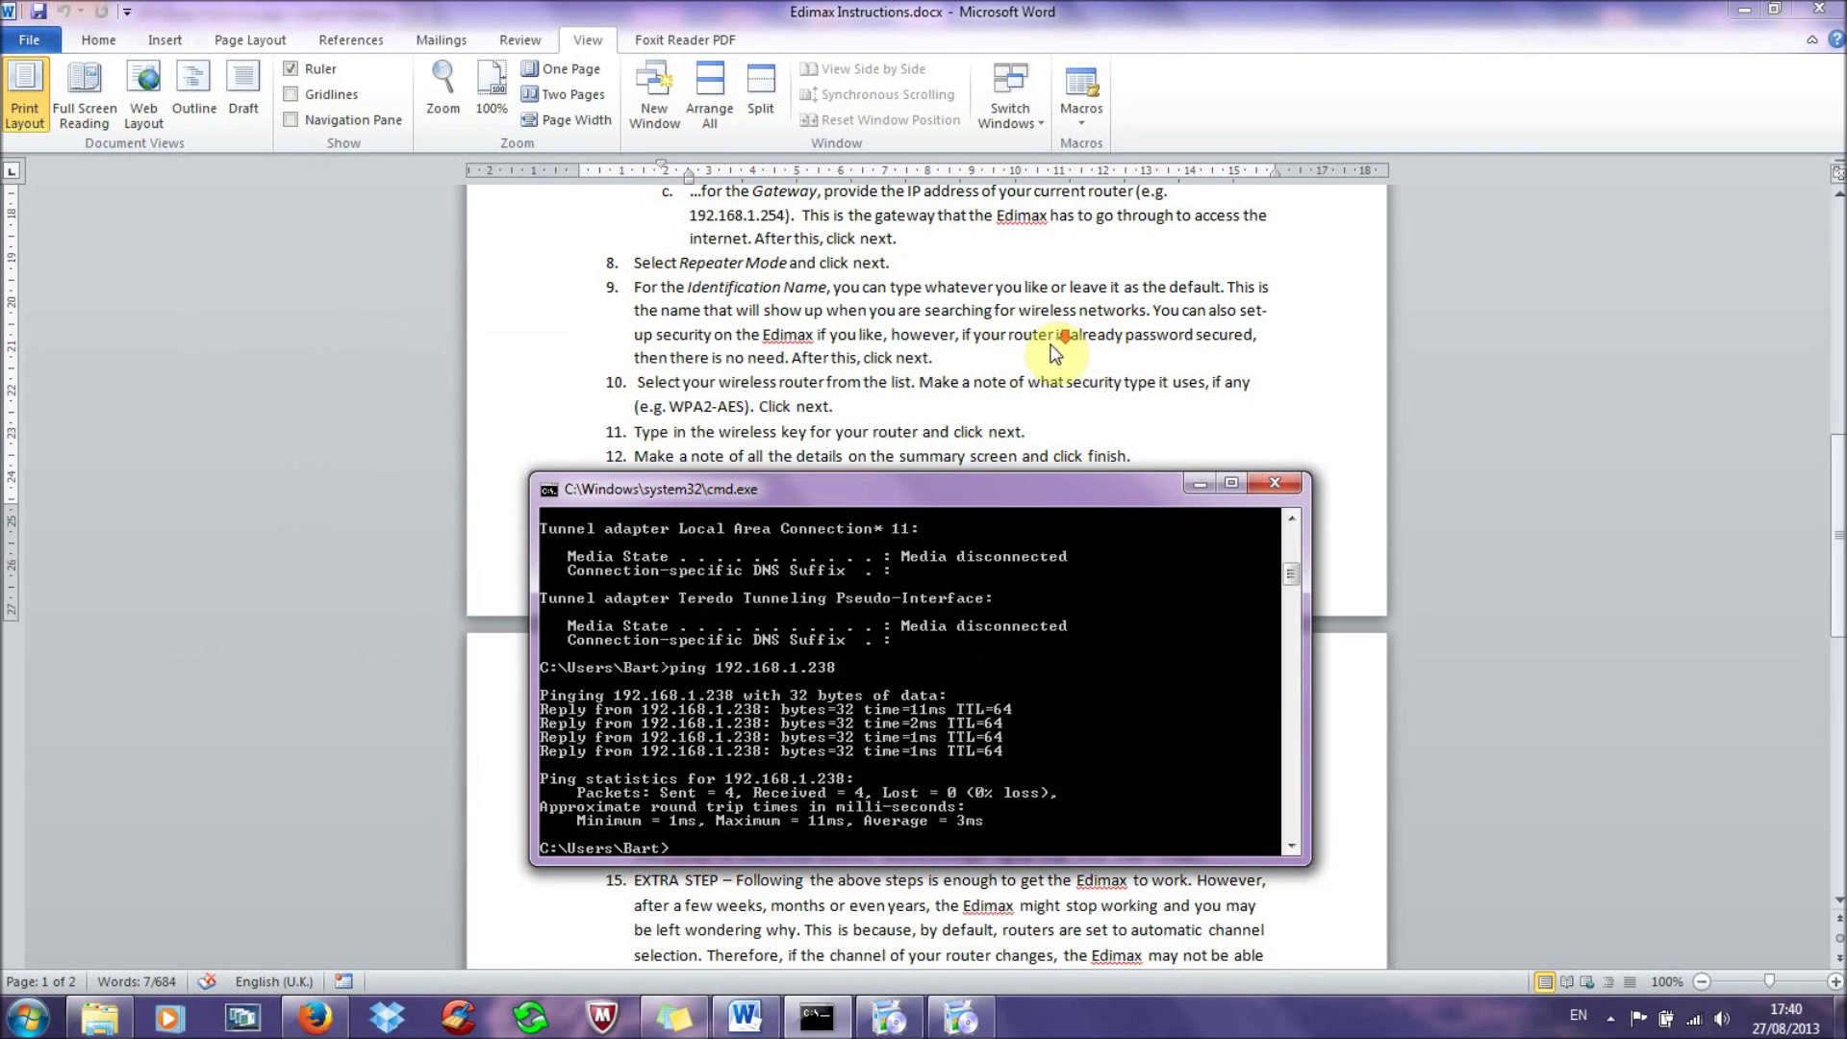
{"action": "key", "text": "alt+Tab"}
{"action": "scroll", "coordinate": [1085, 331], "scroll_direction": "up", "scroll_amount": 4}
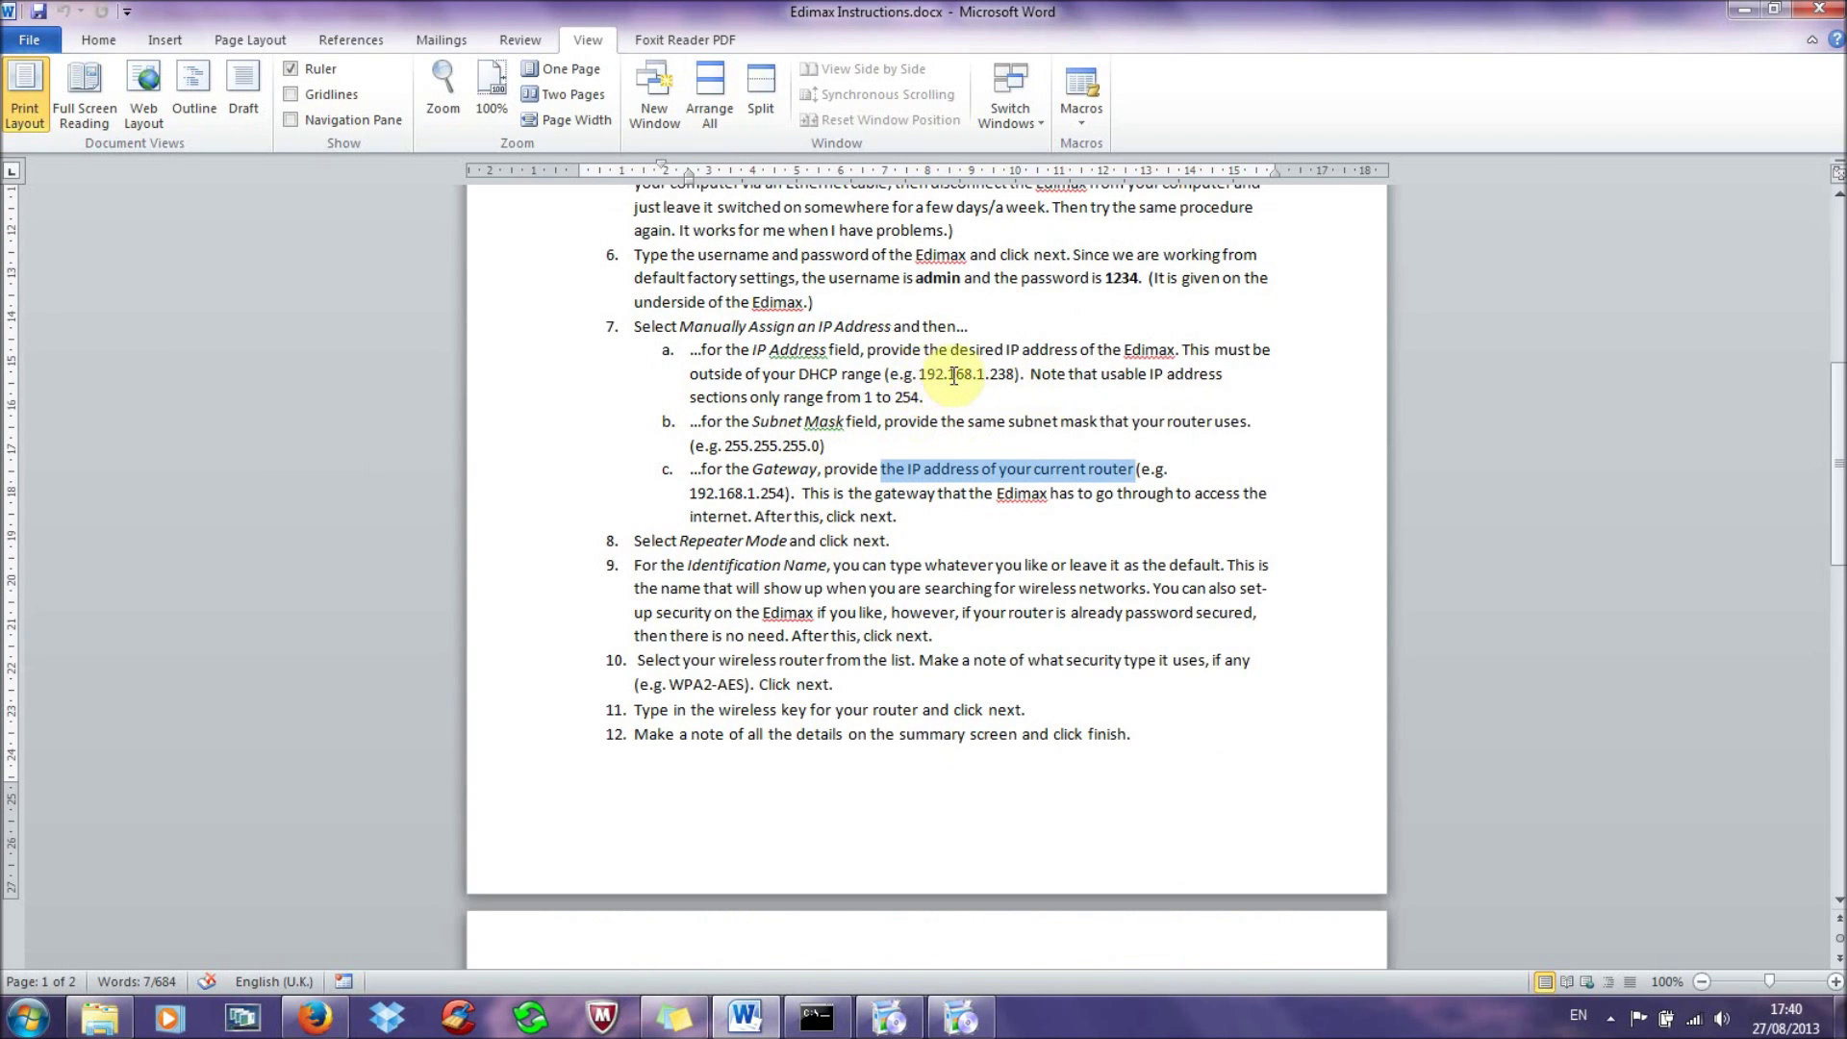
{"action": "left_click", "coordinate": [817, 1016]}
{"action": "left_click_drag", "start_coordinate": [843, 495], "coordinate": [606, 294]}
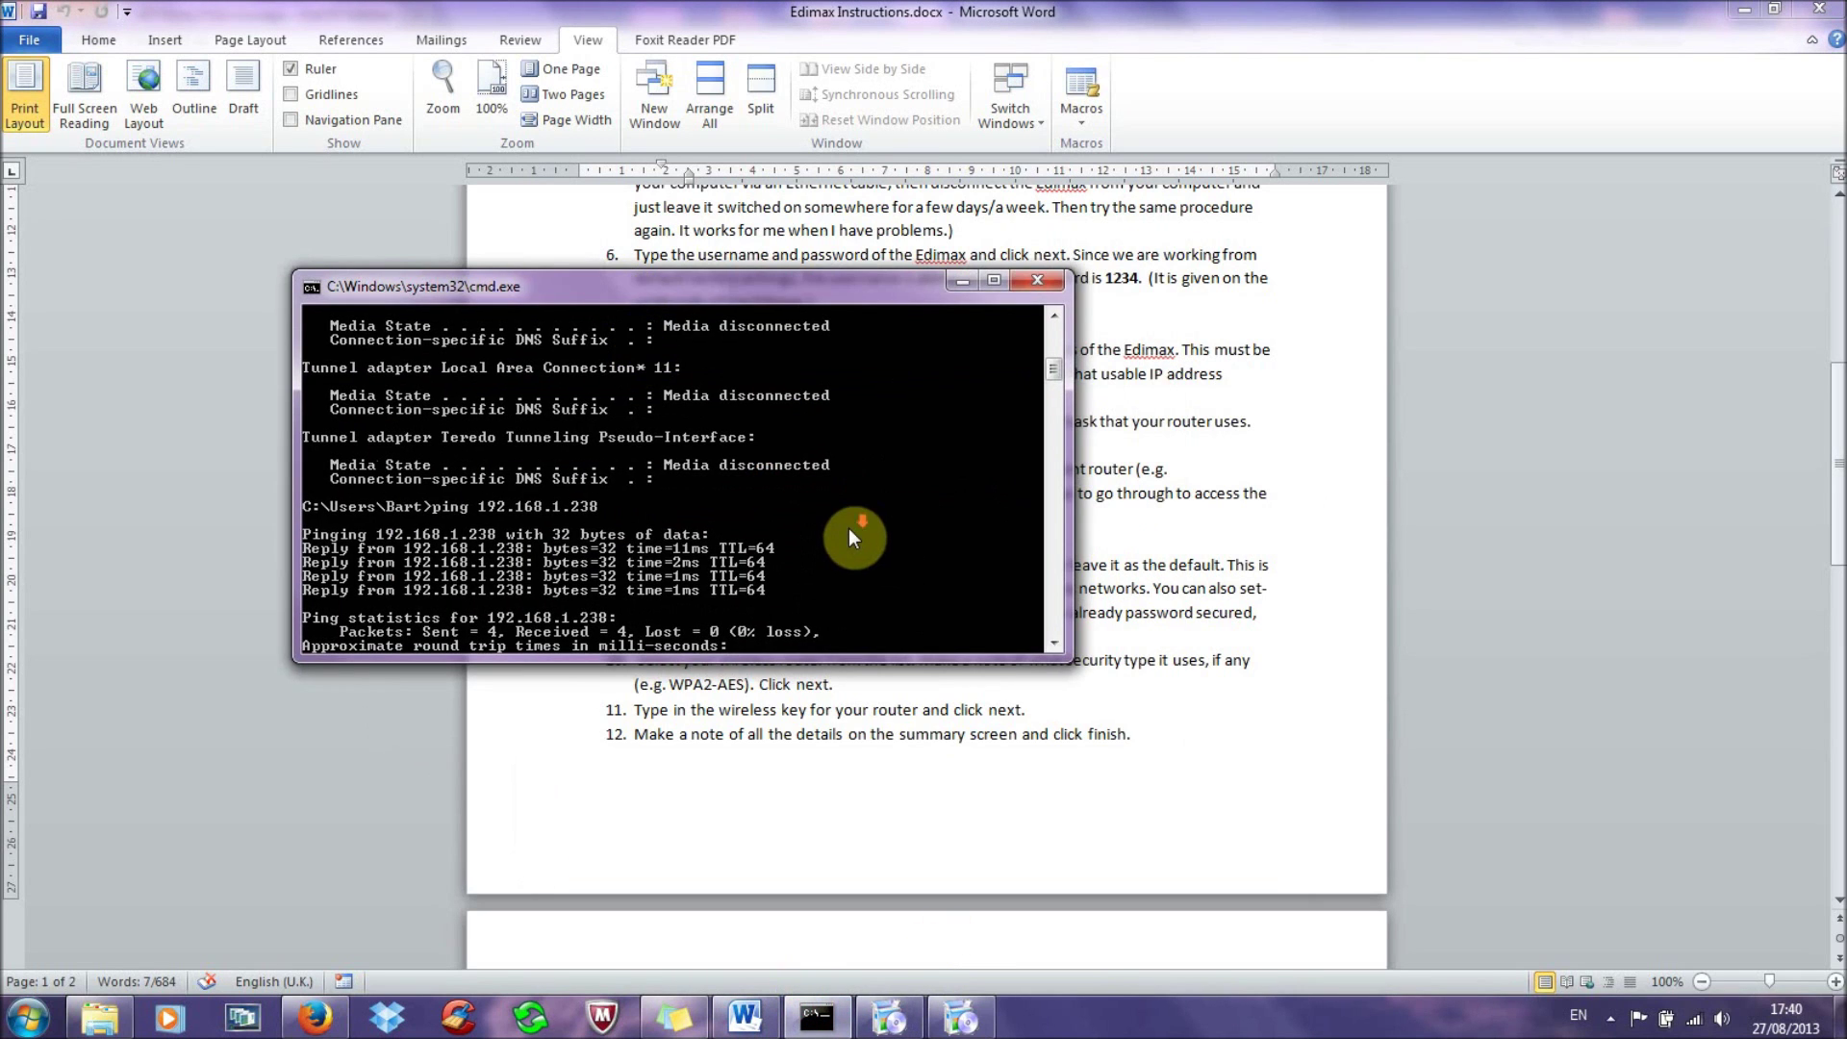
{"action": "scroll", "coordinate": [848, 529], "scroll_direction": "down", "scroll_amount": 1}
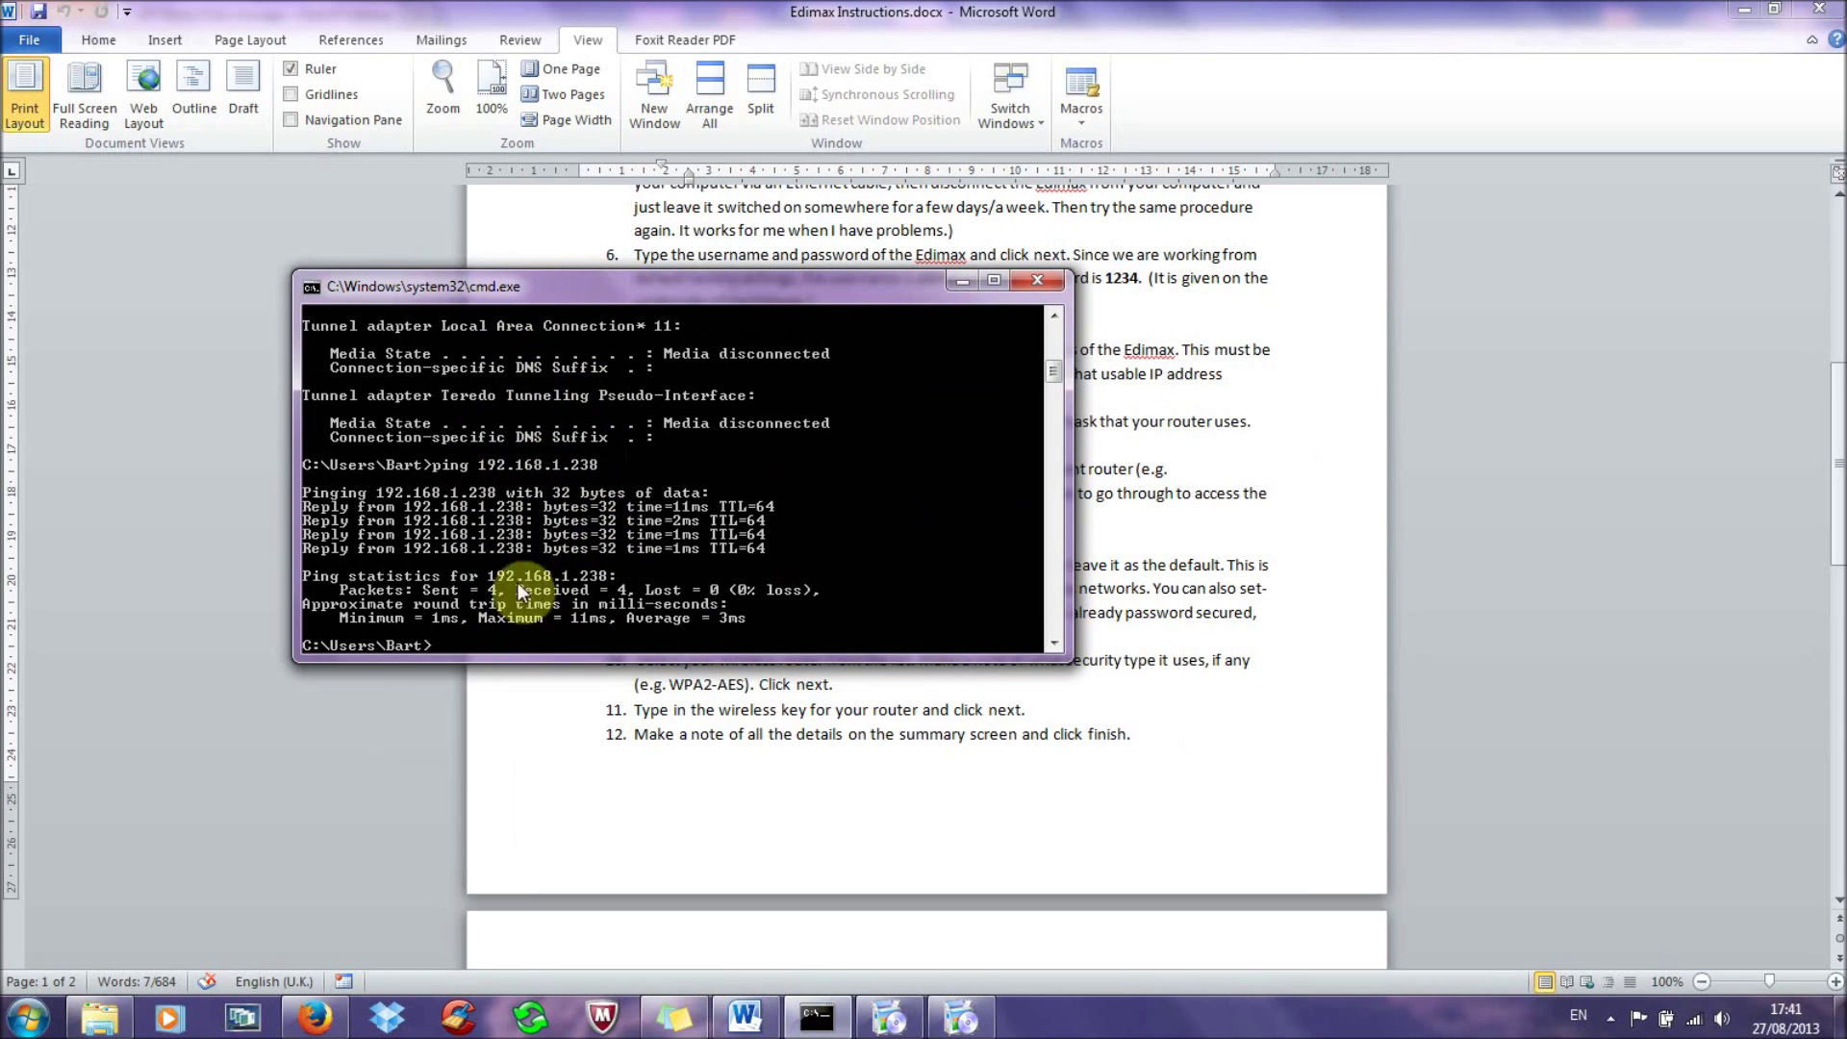
Step: Minimize Command Prompt and show the wireless networks list with Edimax Repeater connected
{"action": "left_click", "coordinate": [962, 280]}
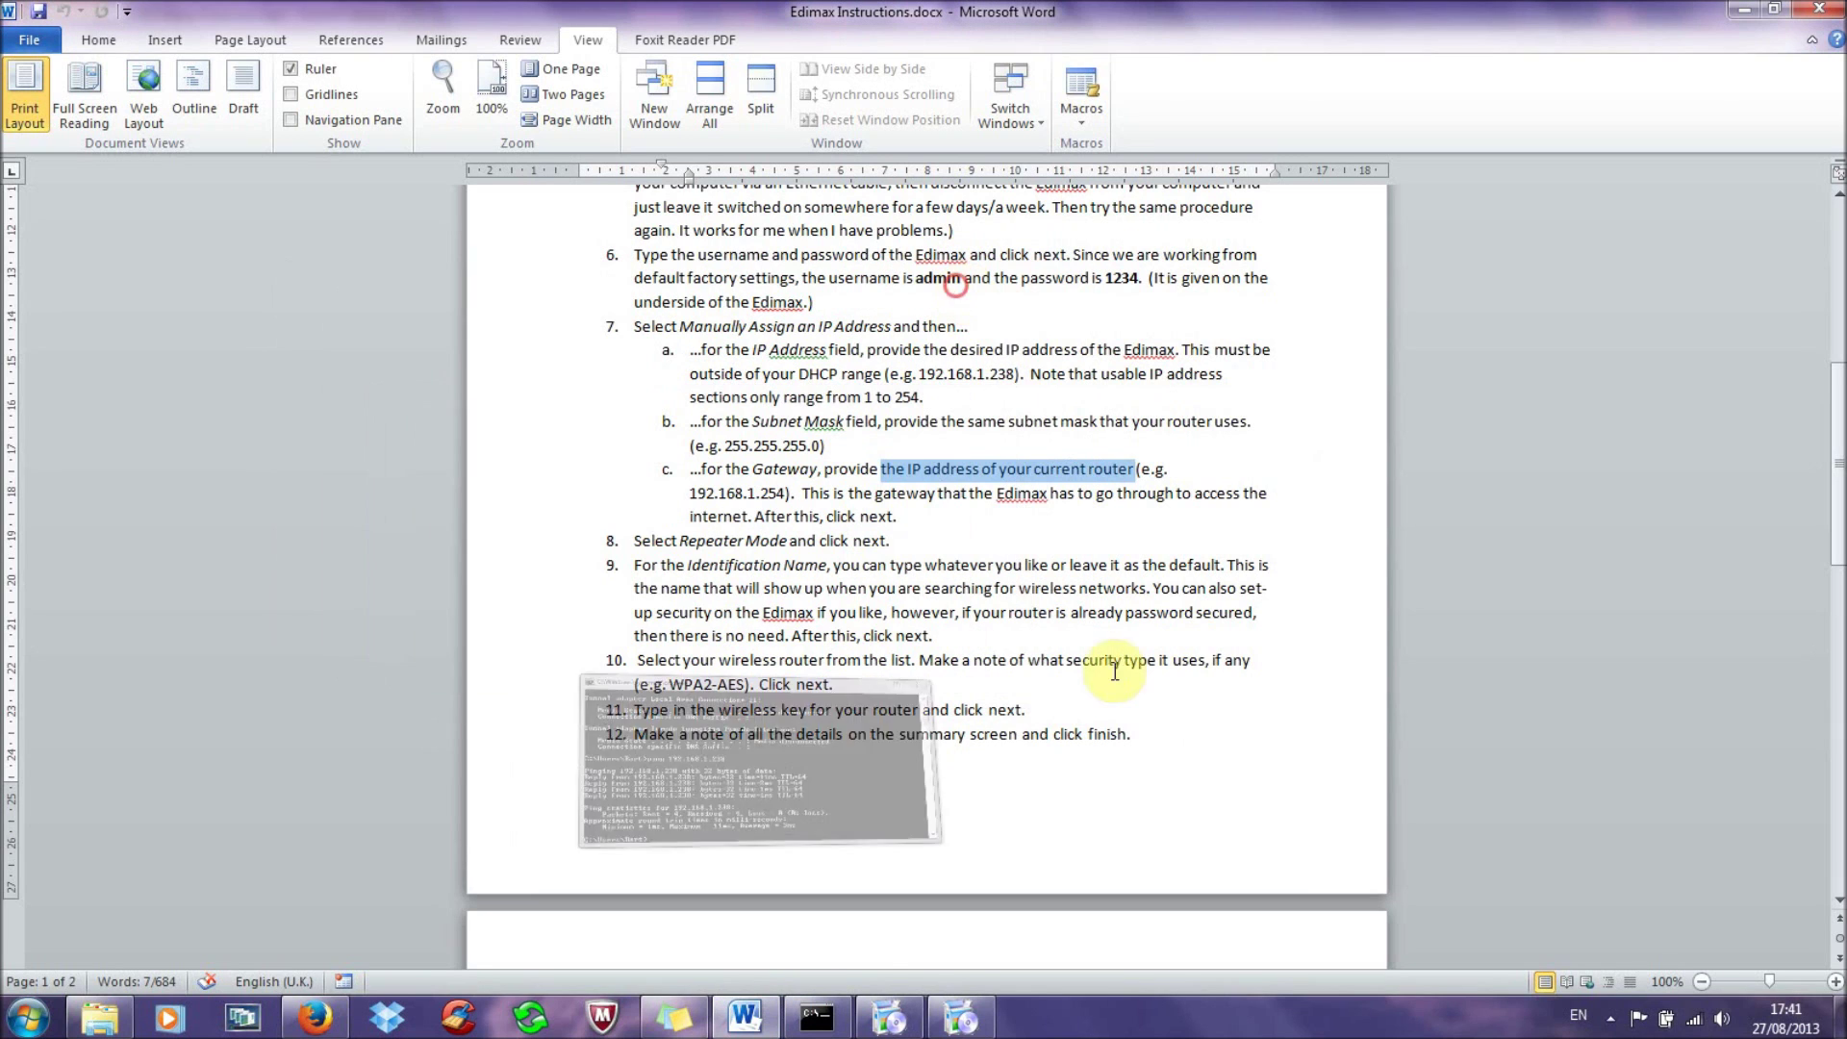
{"action": "left_click", "coordinate": [1155, 473]}
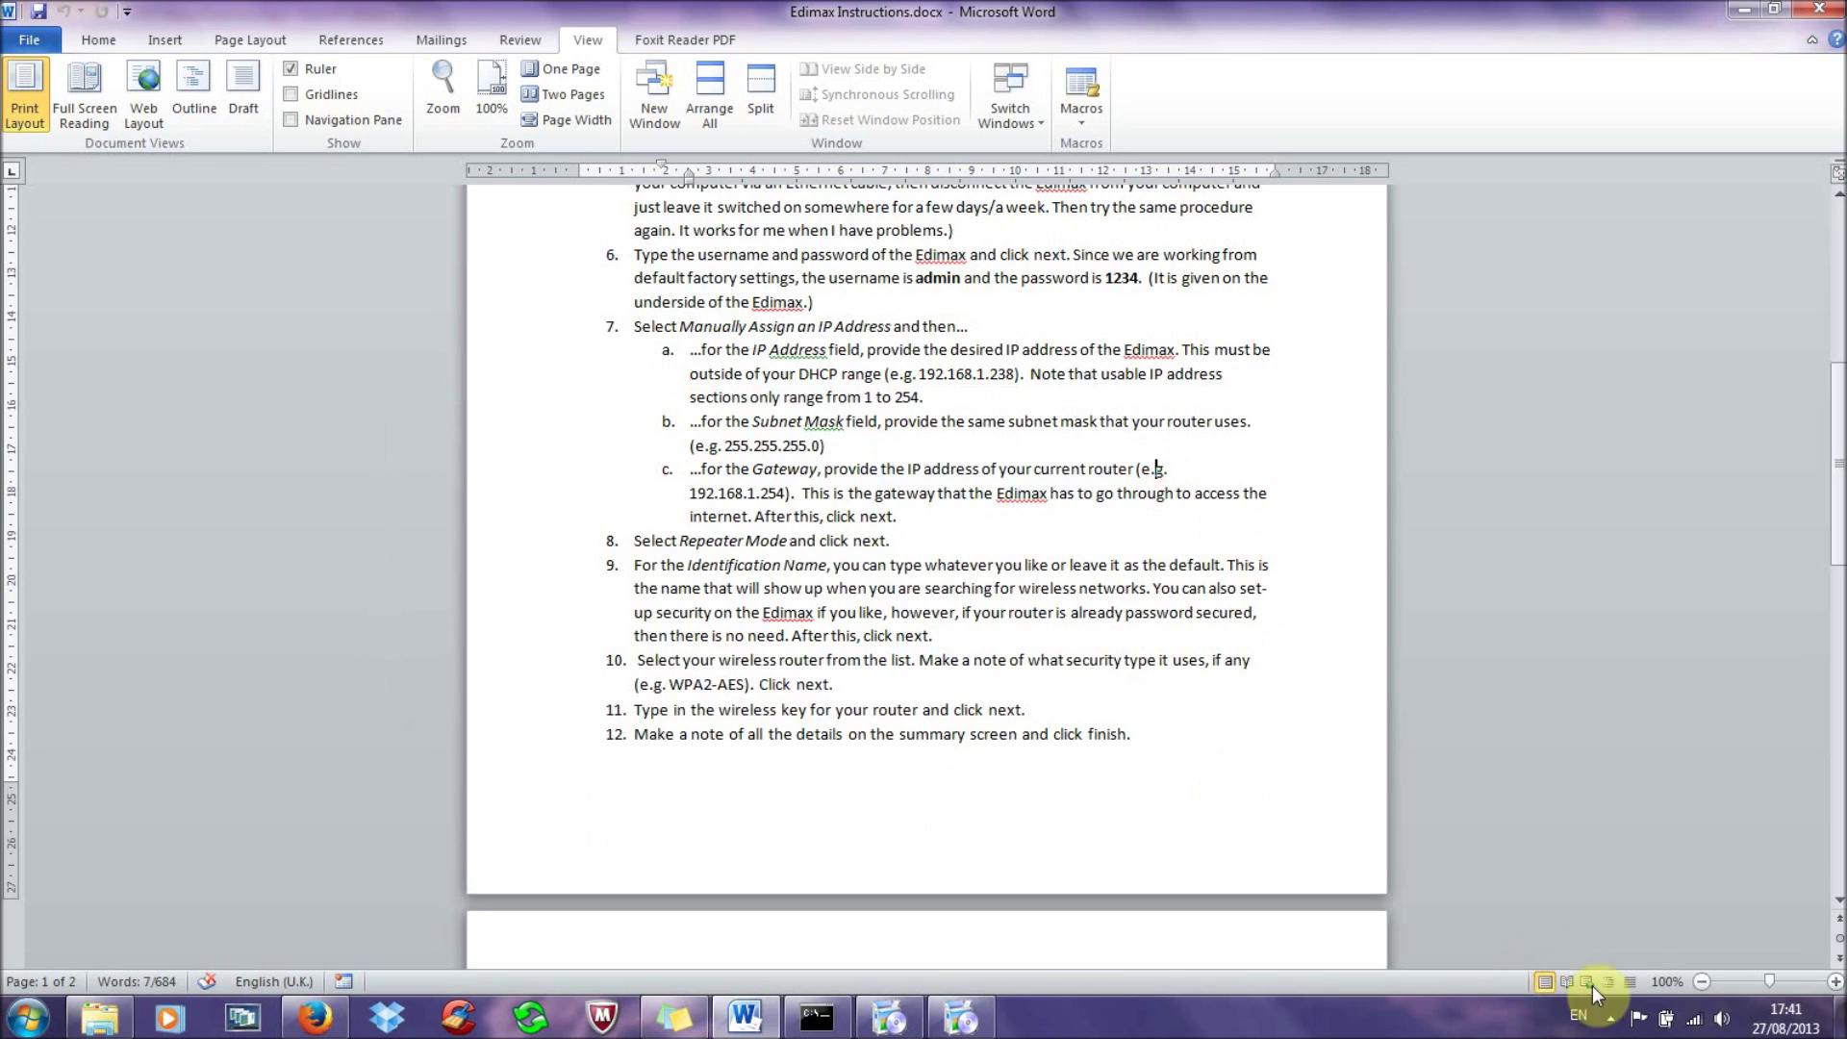
{"action": "left_click", "coordinate": [1694, 1018]}
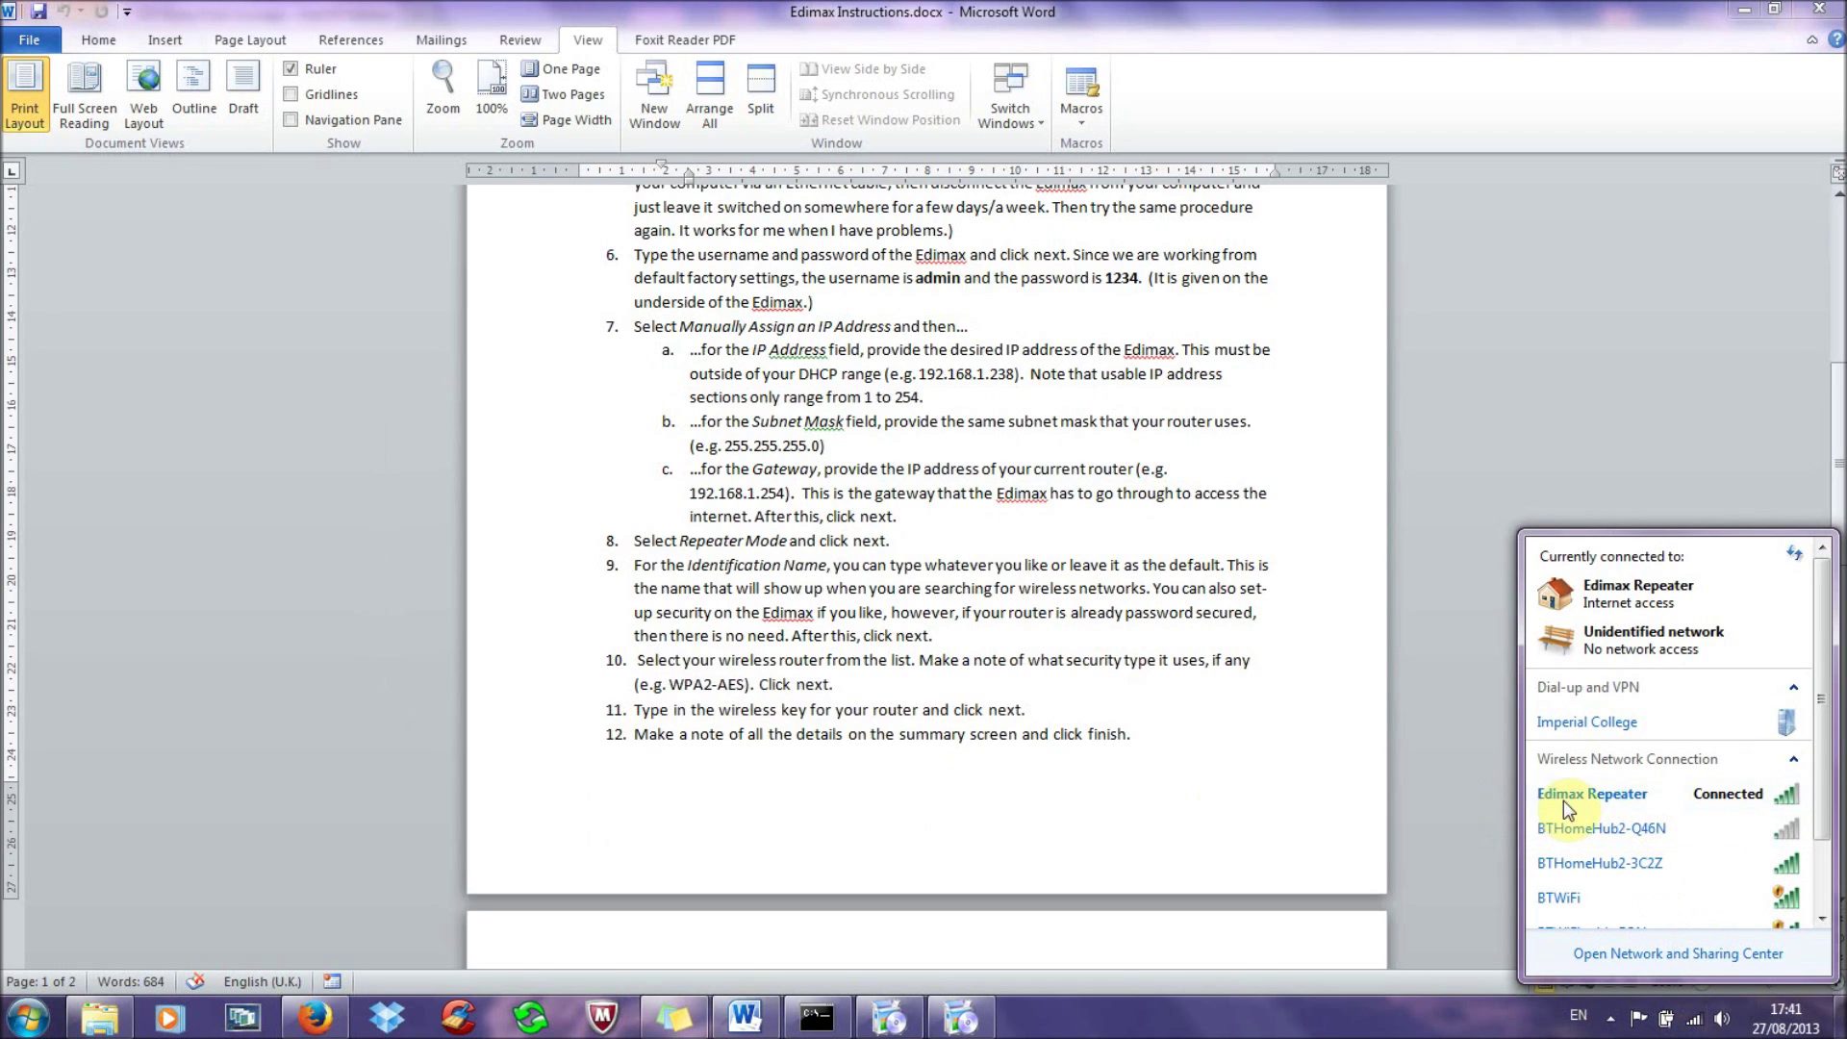
{"action": "mouse_move", "coordinate": [1551, 803]}
Step: Close the networks list and scroll to step 15's EXTRA STEP and the official documentation links
{"action": "left_click", "coordinate": [1193, 741]}
{"action": "scroll", "coordinate": [1174, 738], "scroll_direction": "down", "scroll_amount": 5}
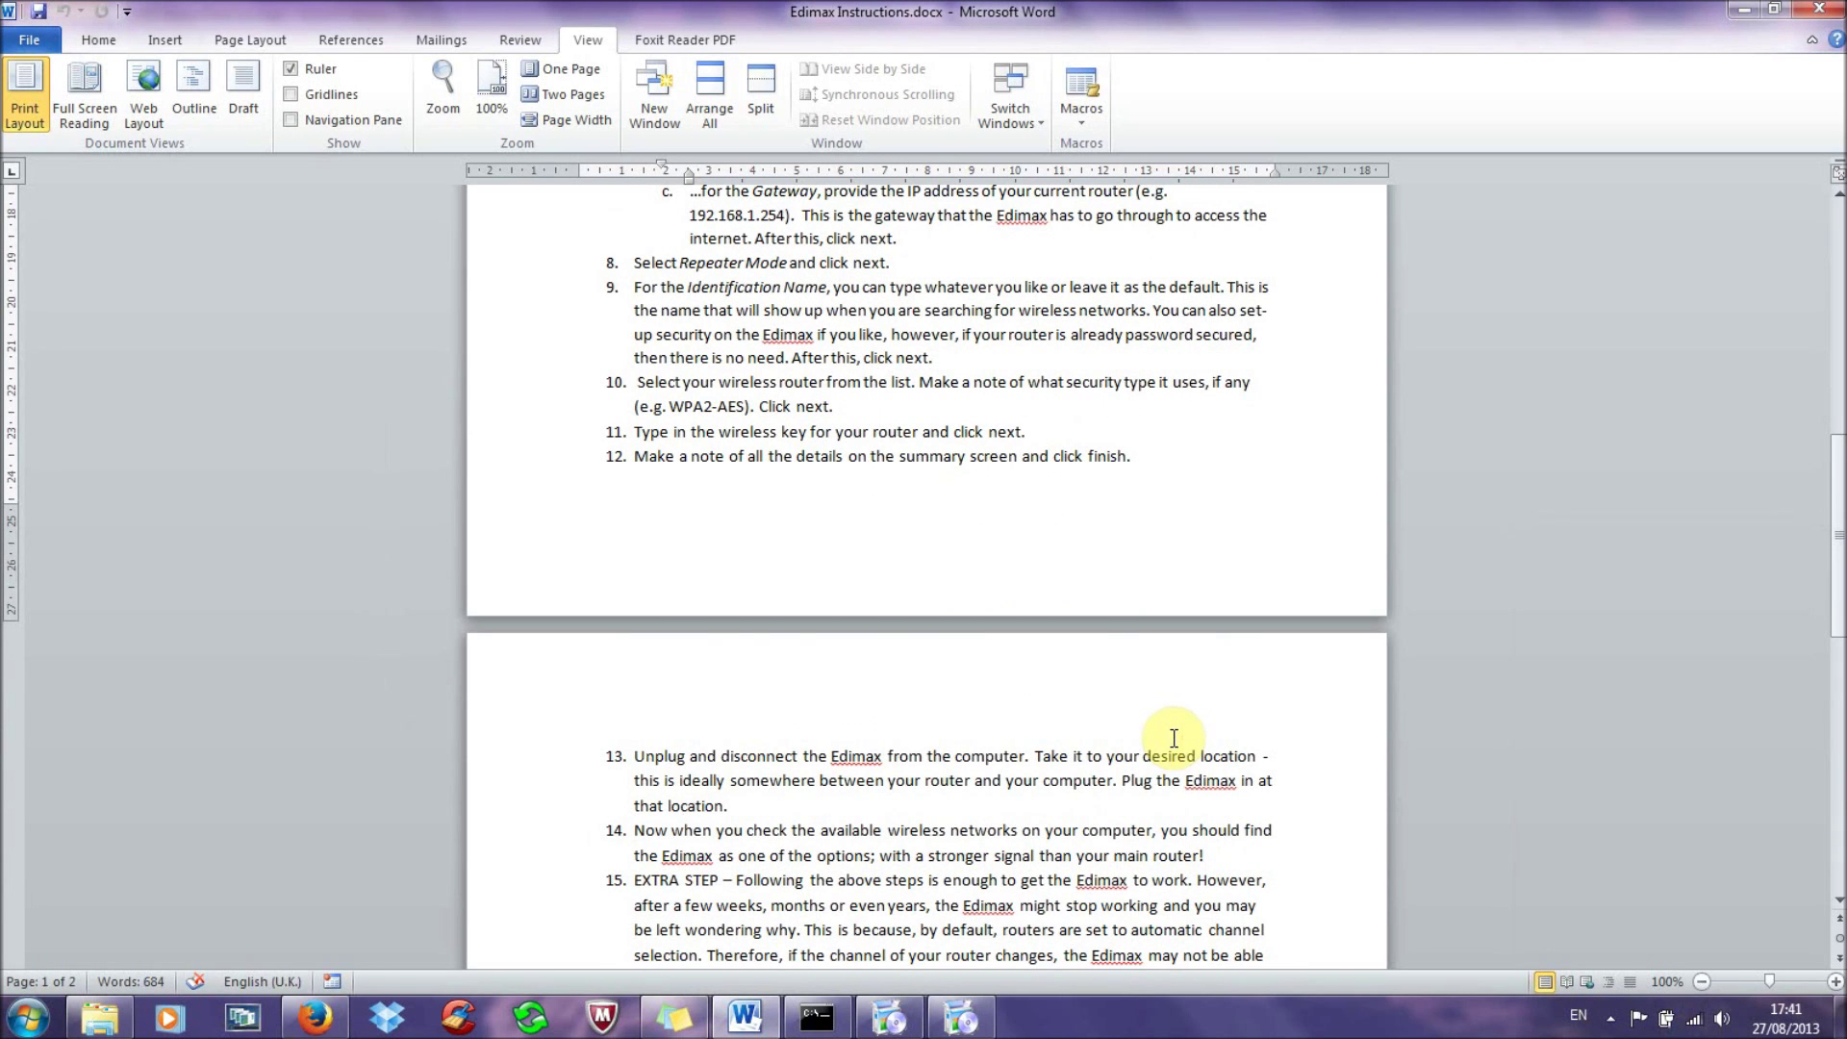
{"action": "scroll", "coordinate": [1173, 738], "scroll_direction": "down", "scroll_amount": 4}
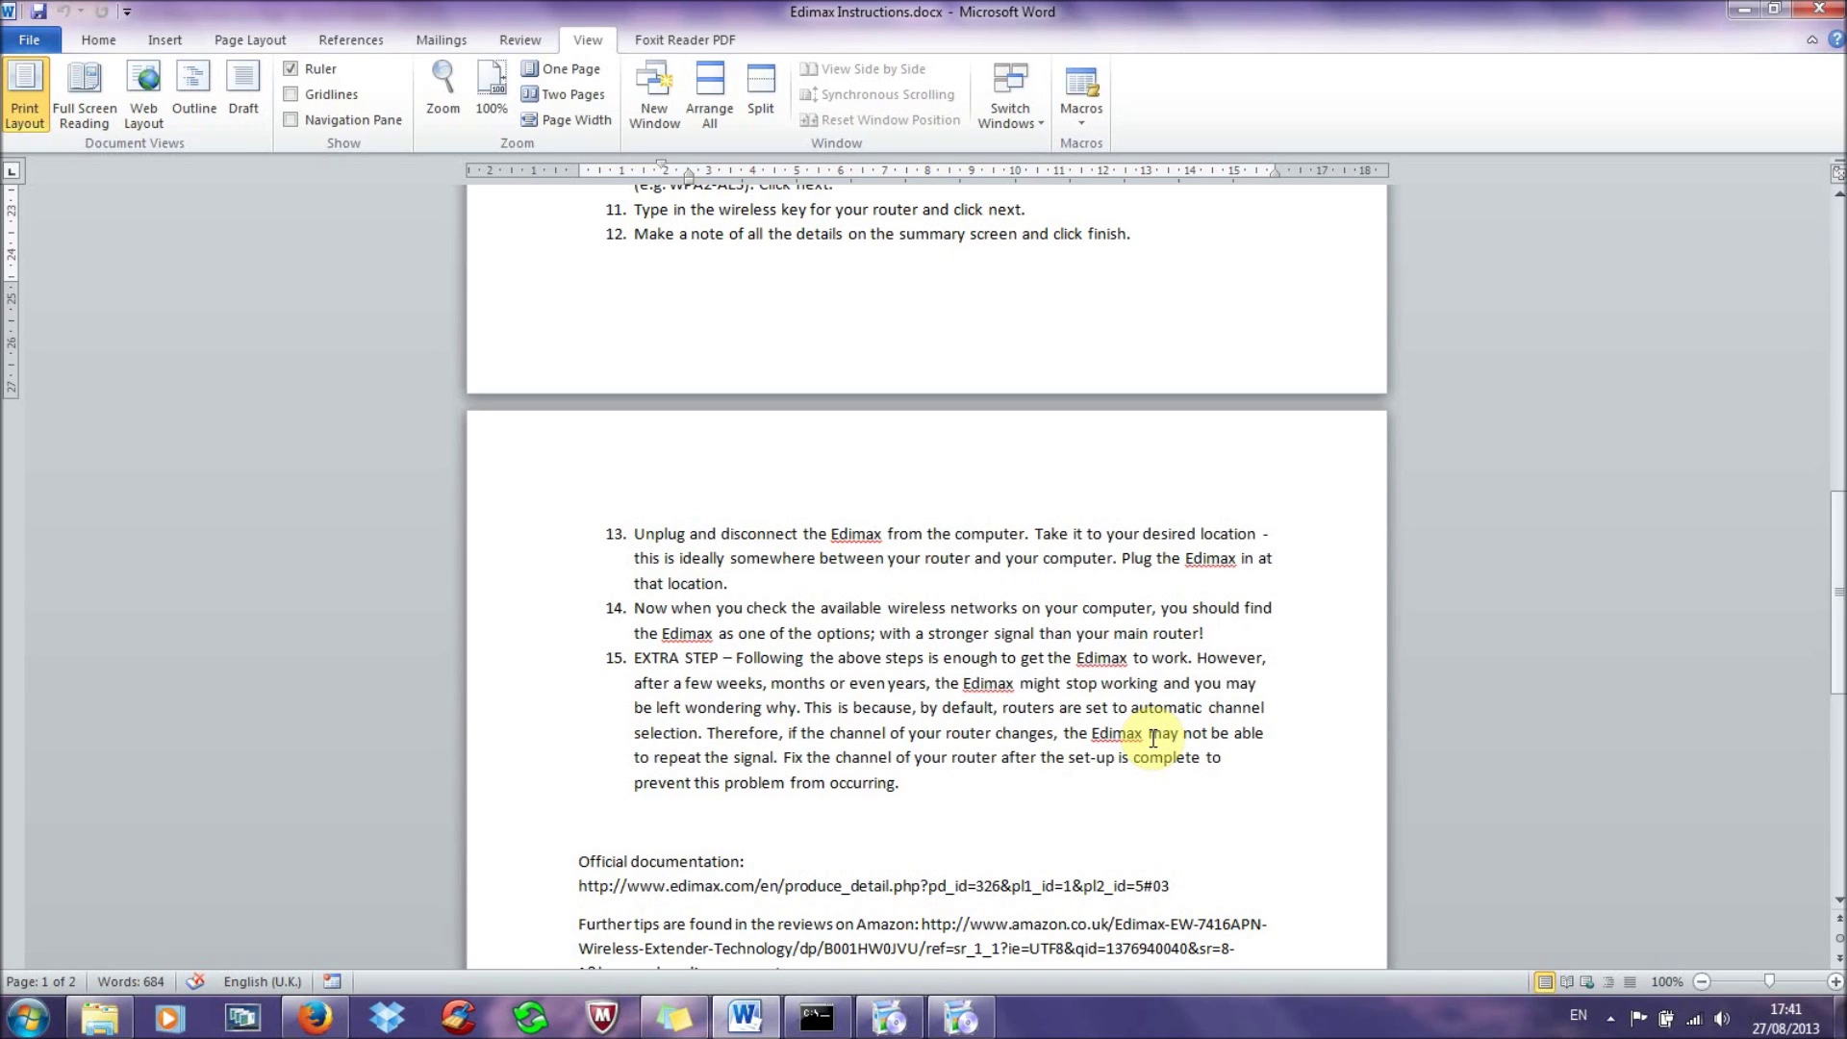
Step: Sign in to the BT Home Hub's Wireless settings with the hub's admin password
{"action": "left_click", "coordinate": [315, 1017]}
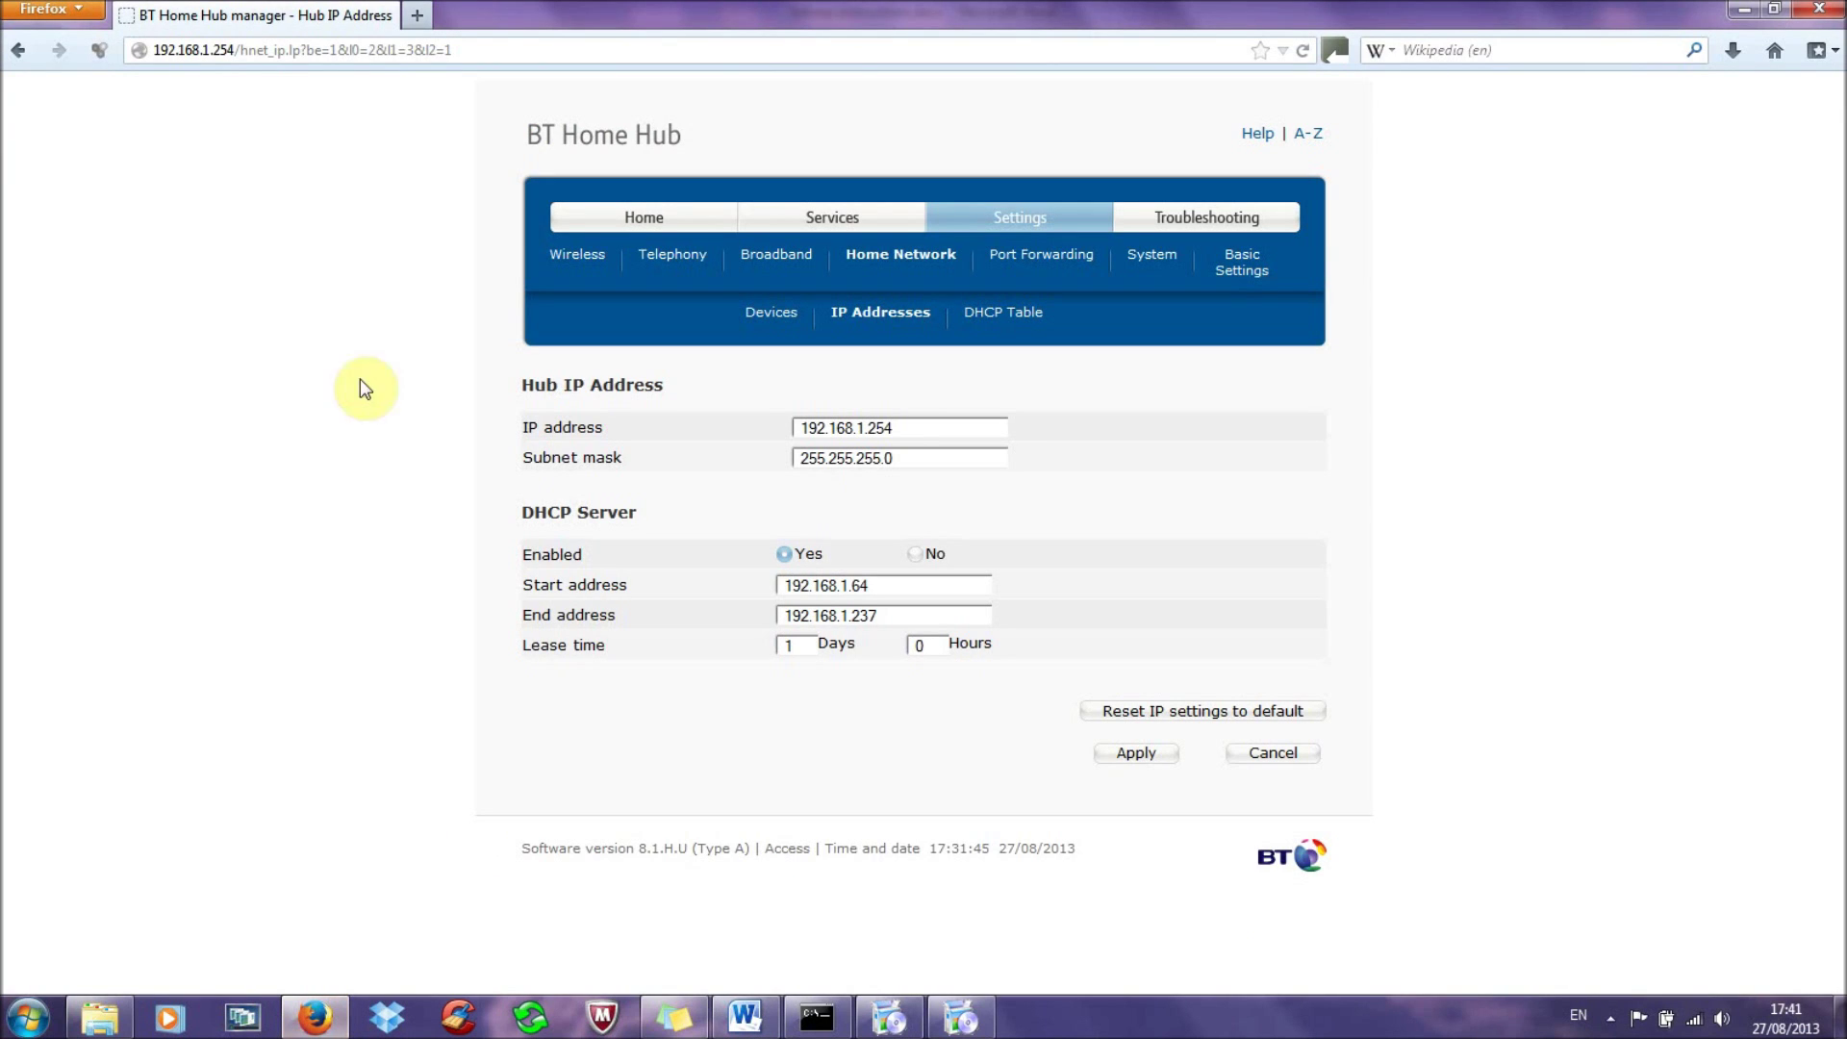
{"action": "left_click", "coordinate": [582, 257]}
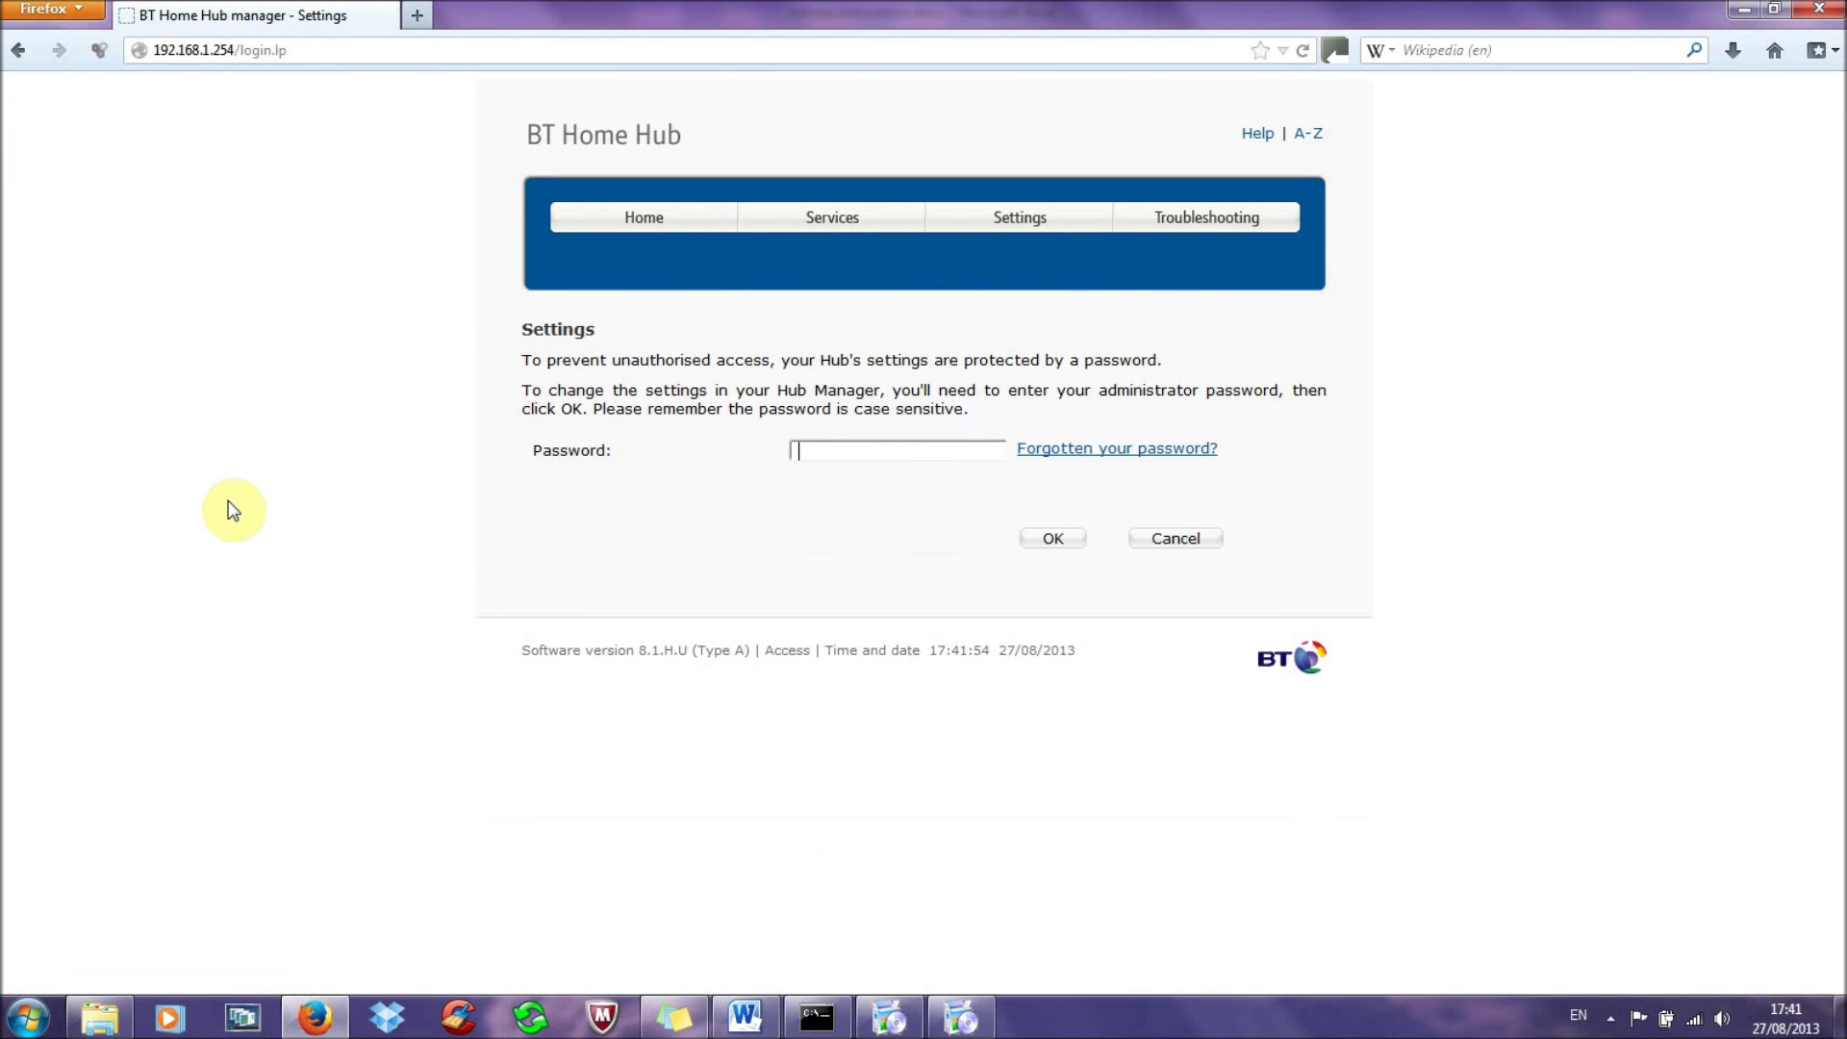
{"action": "type", "text": "***********"}
{"action": "key", "text": "Return"}
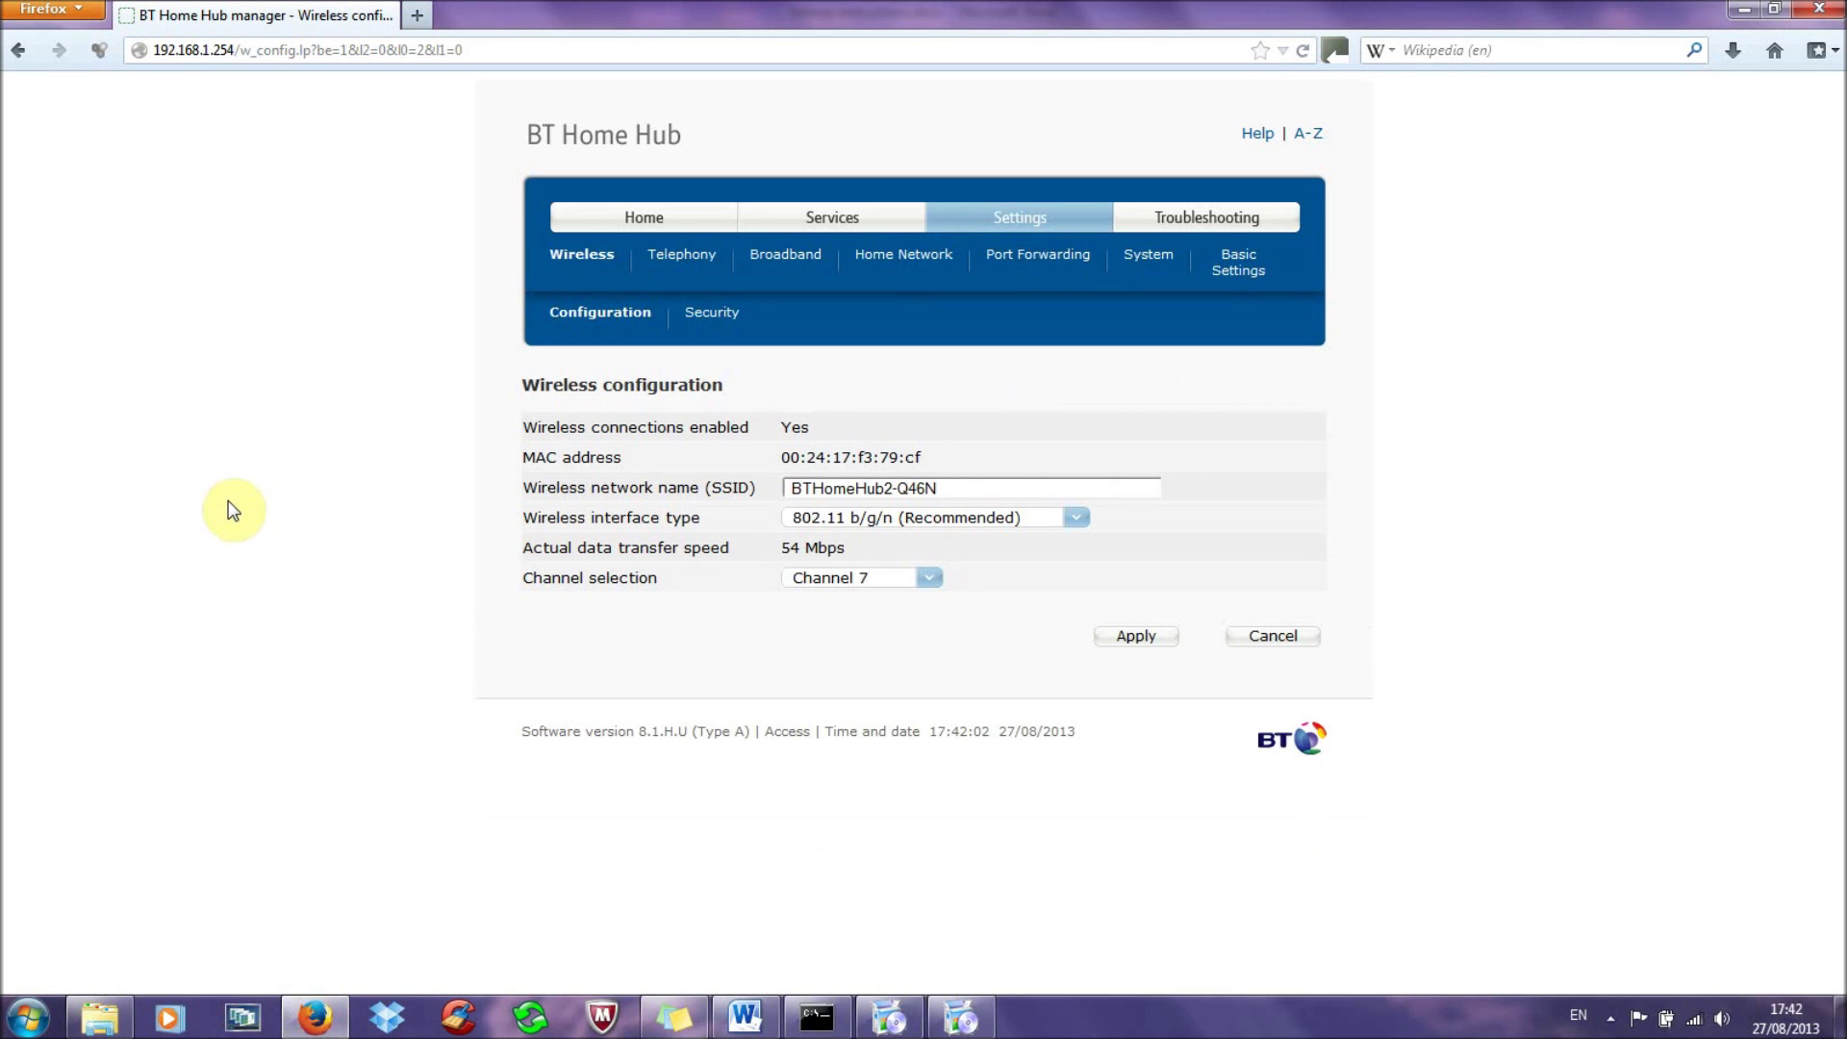
Step: Check the channel dropdown and leave the hub fixed on Channel 7
{"action": "left_click", "coordinate": [928, 577]}
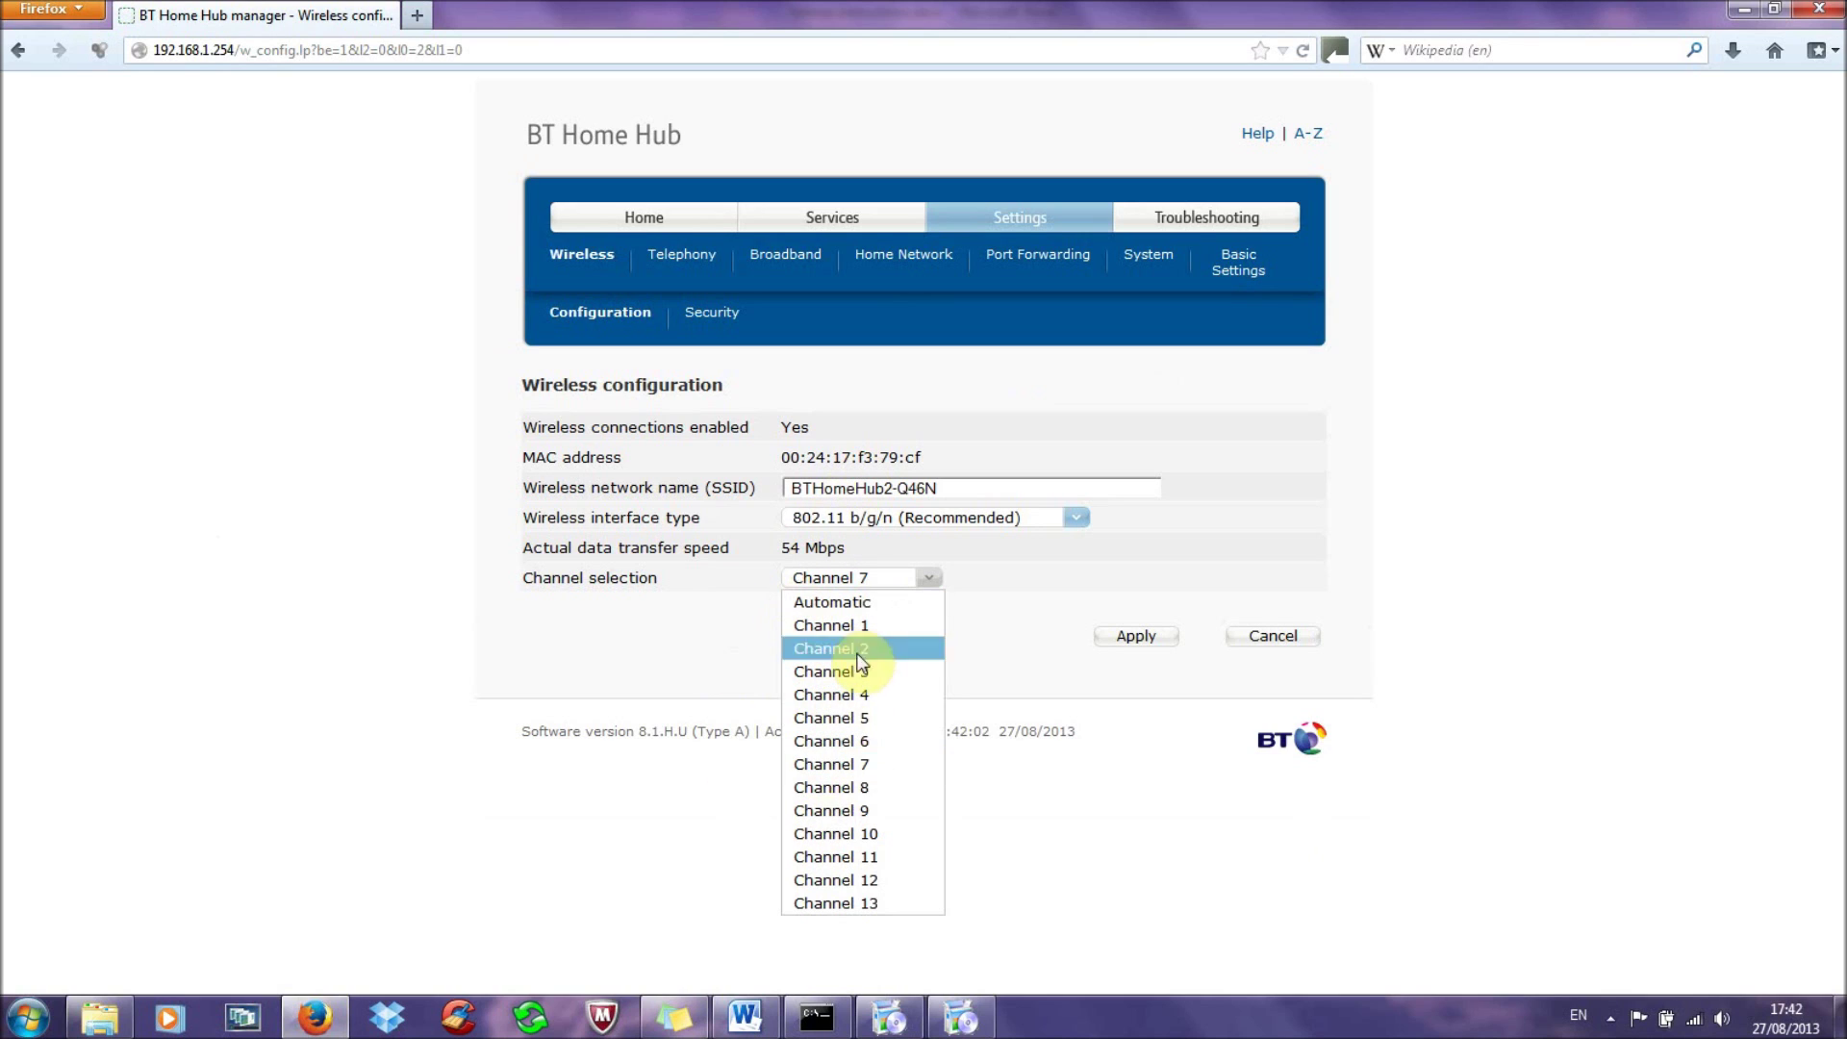
{"action": "left_click", "coordinate": [702, 629]}
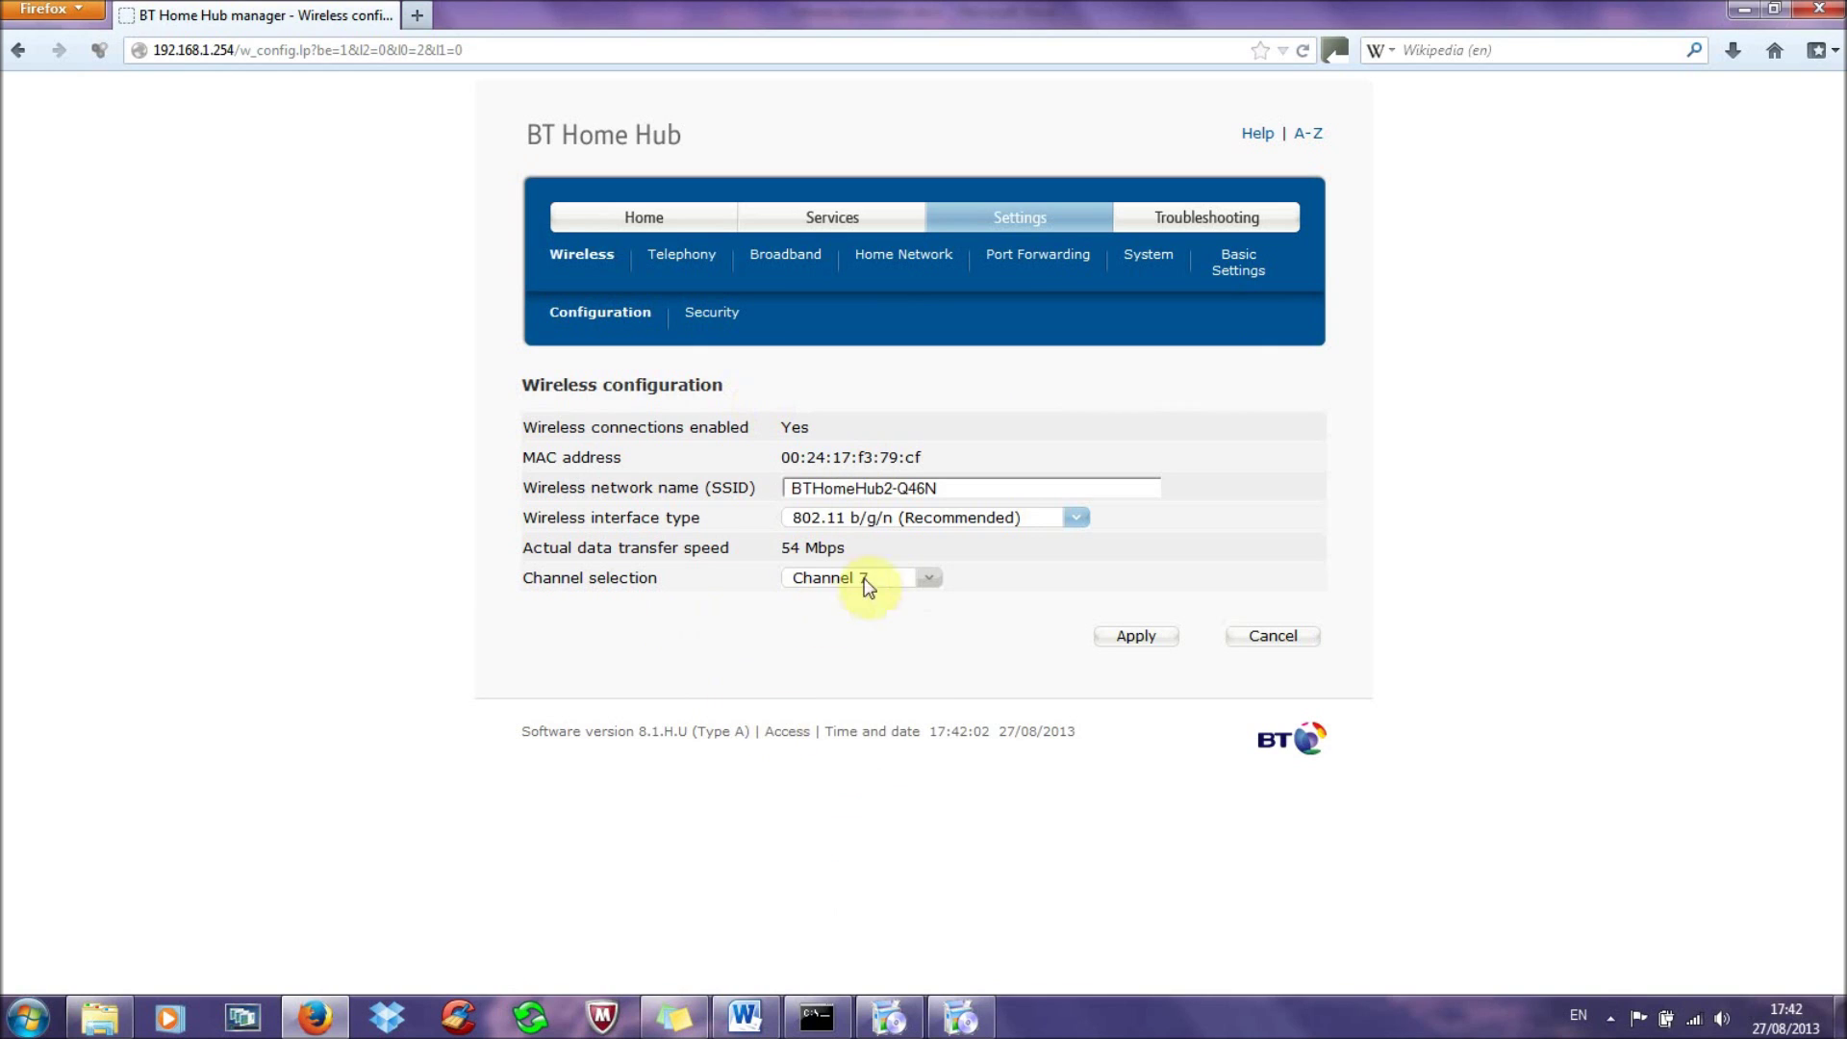
{"action": "left_click", "coordinate": [927, 577]}
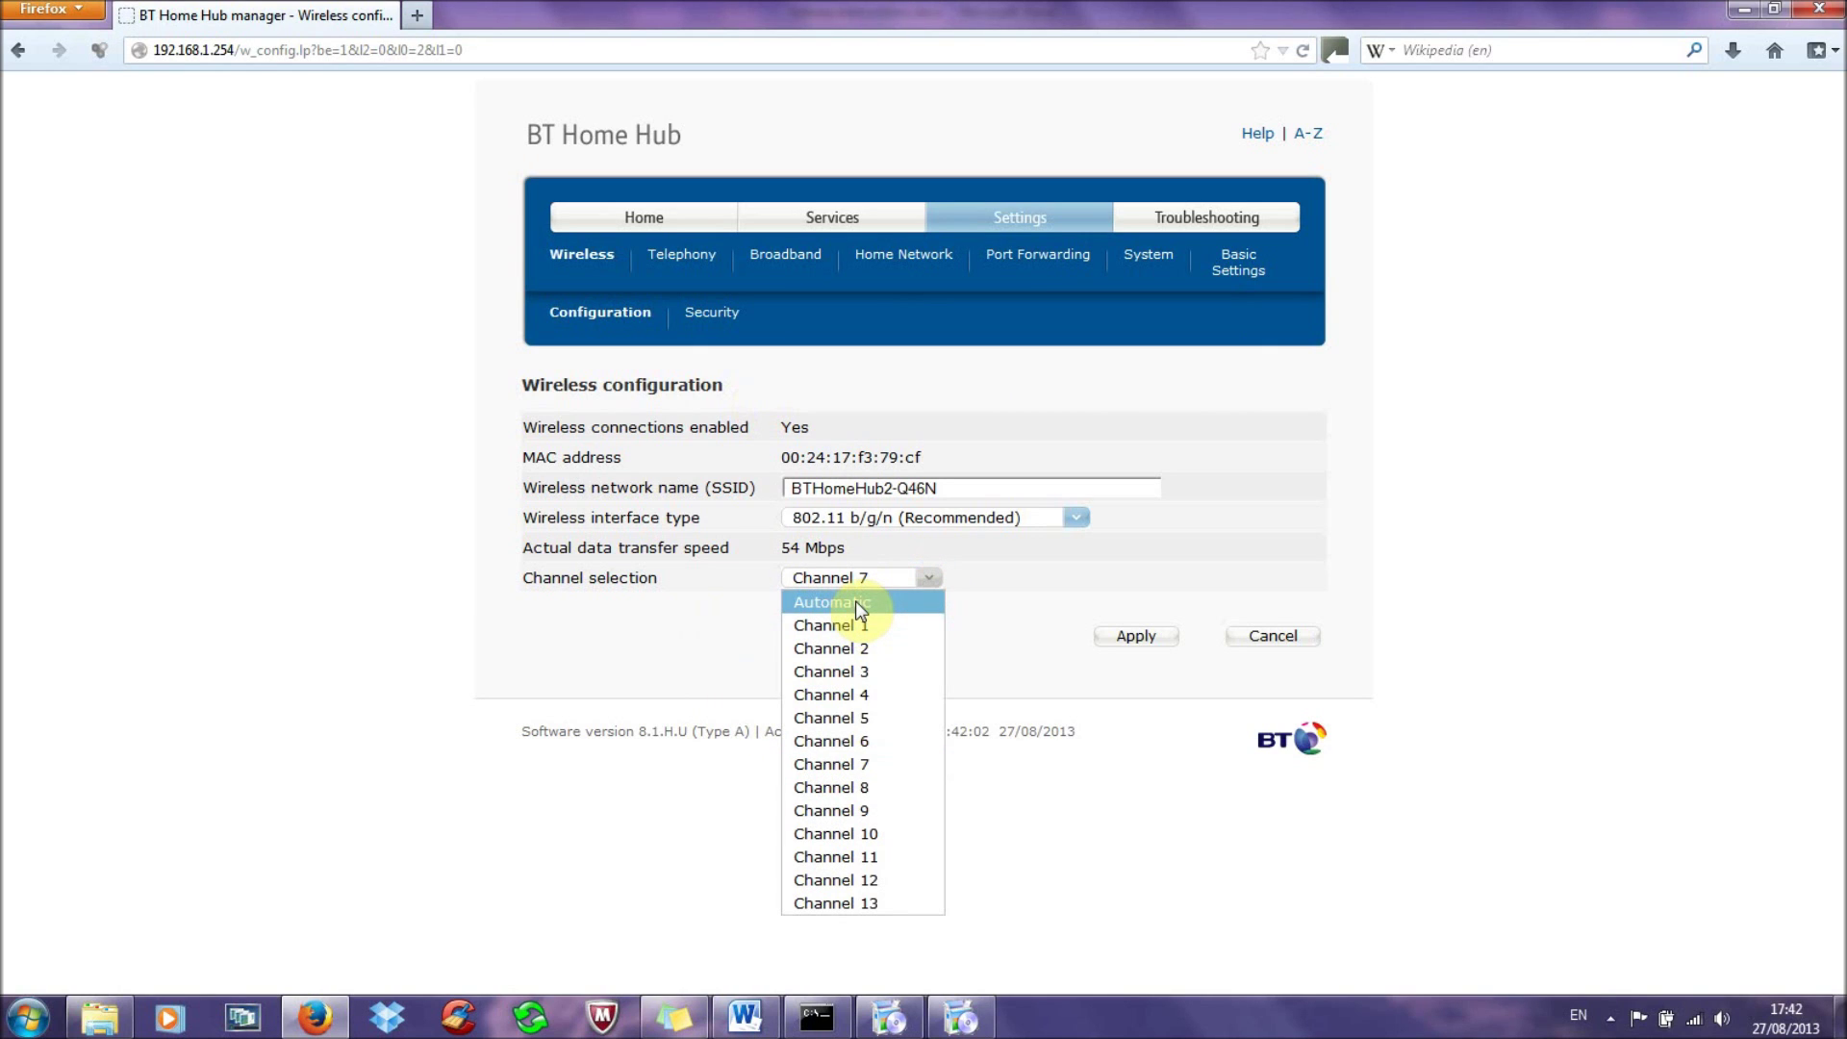
{"action": "left_click", "coordinate": [670, 634]}
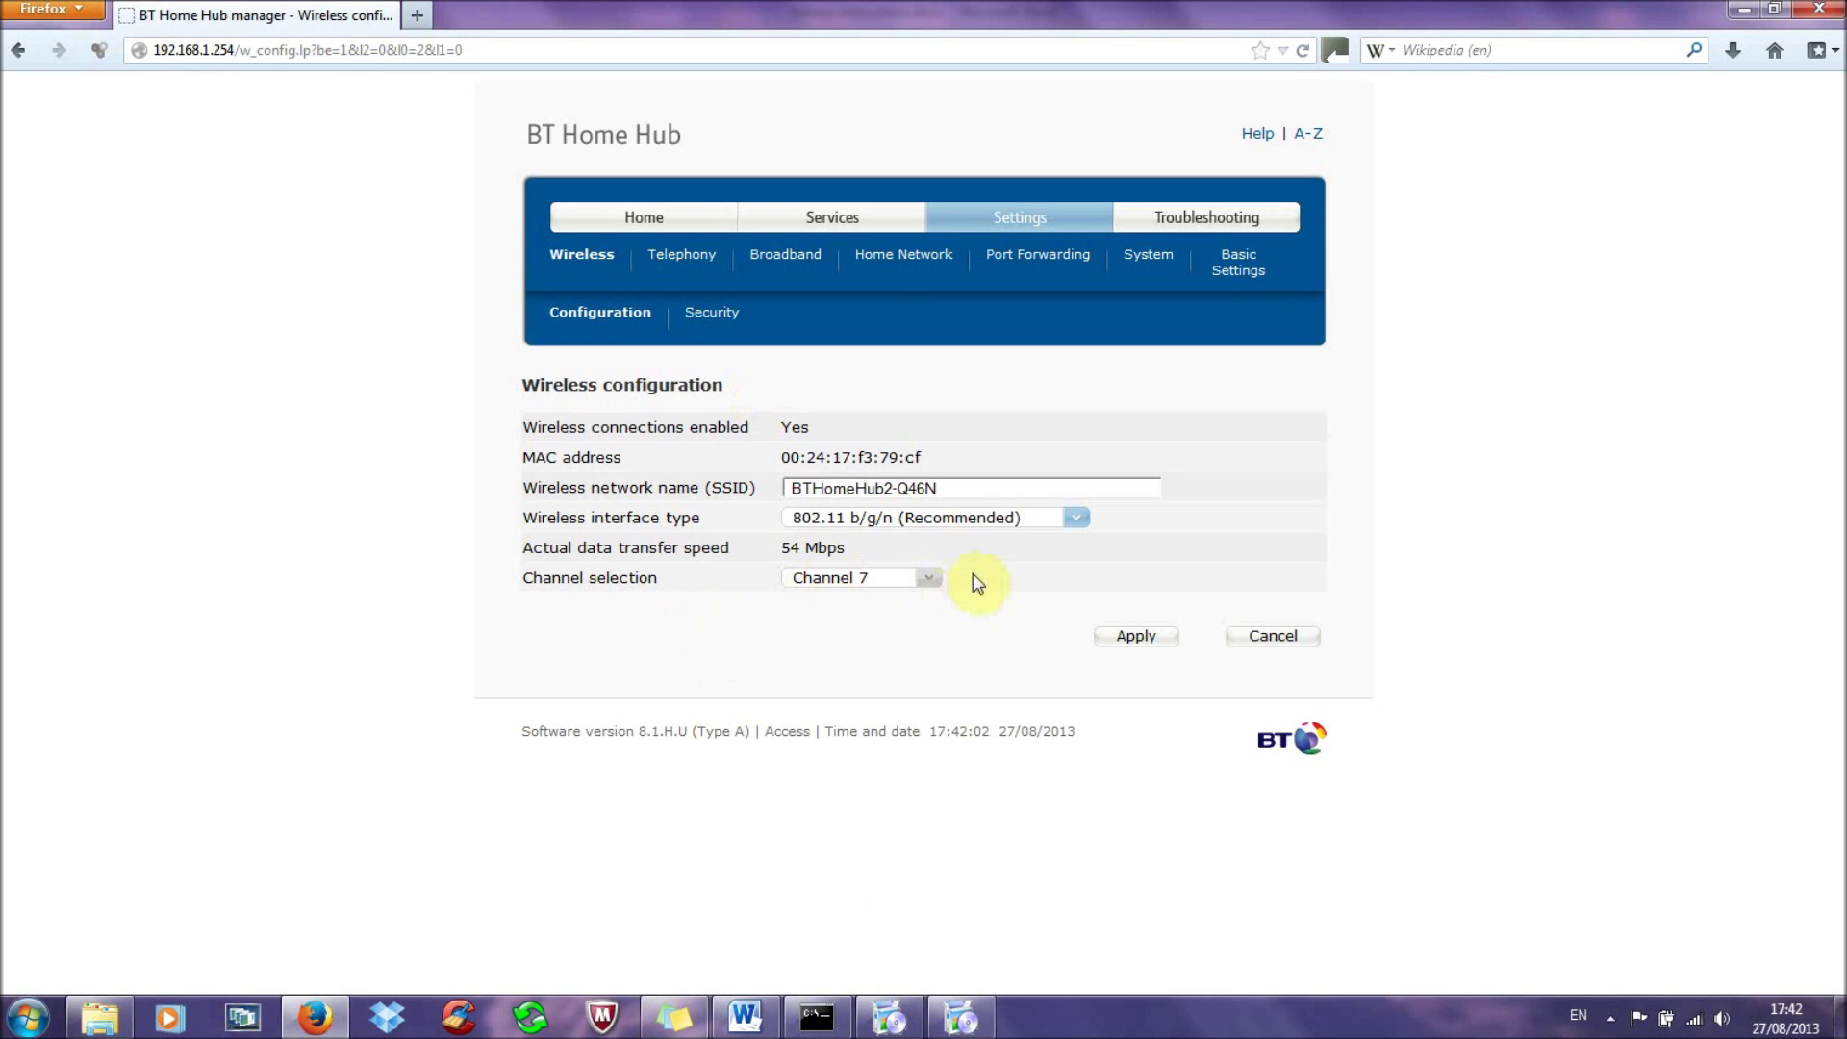
{"action": "left_click", "coordinate": [939, 581]}
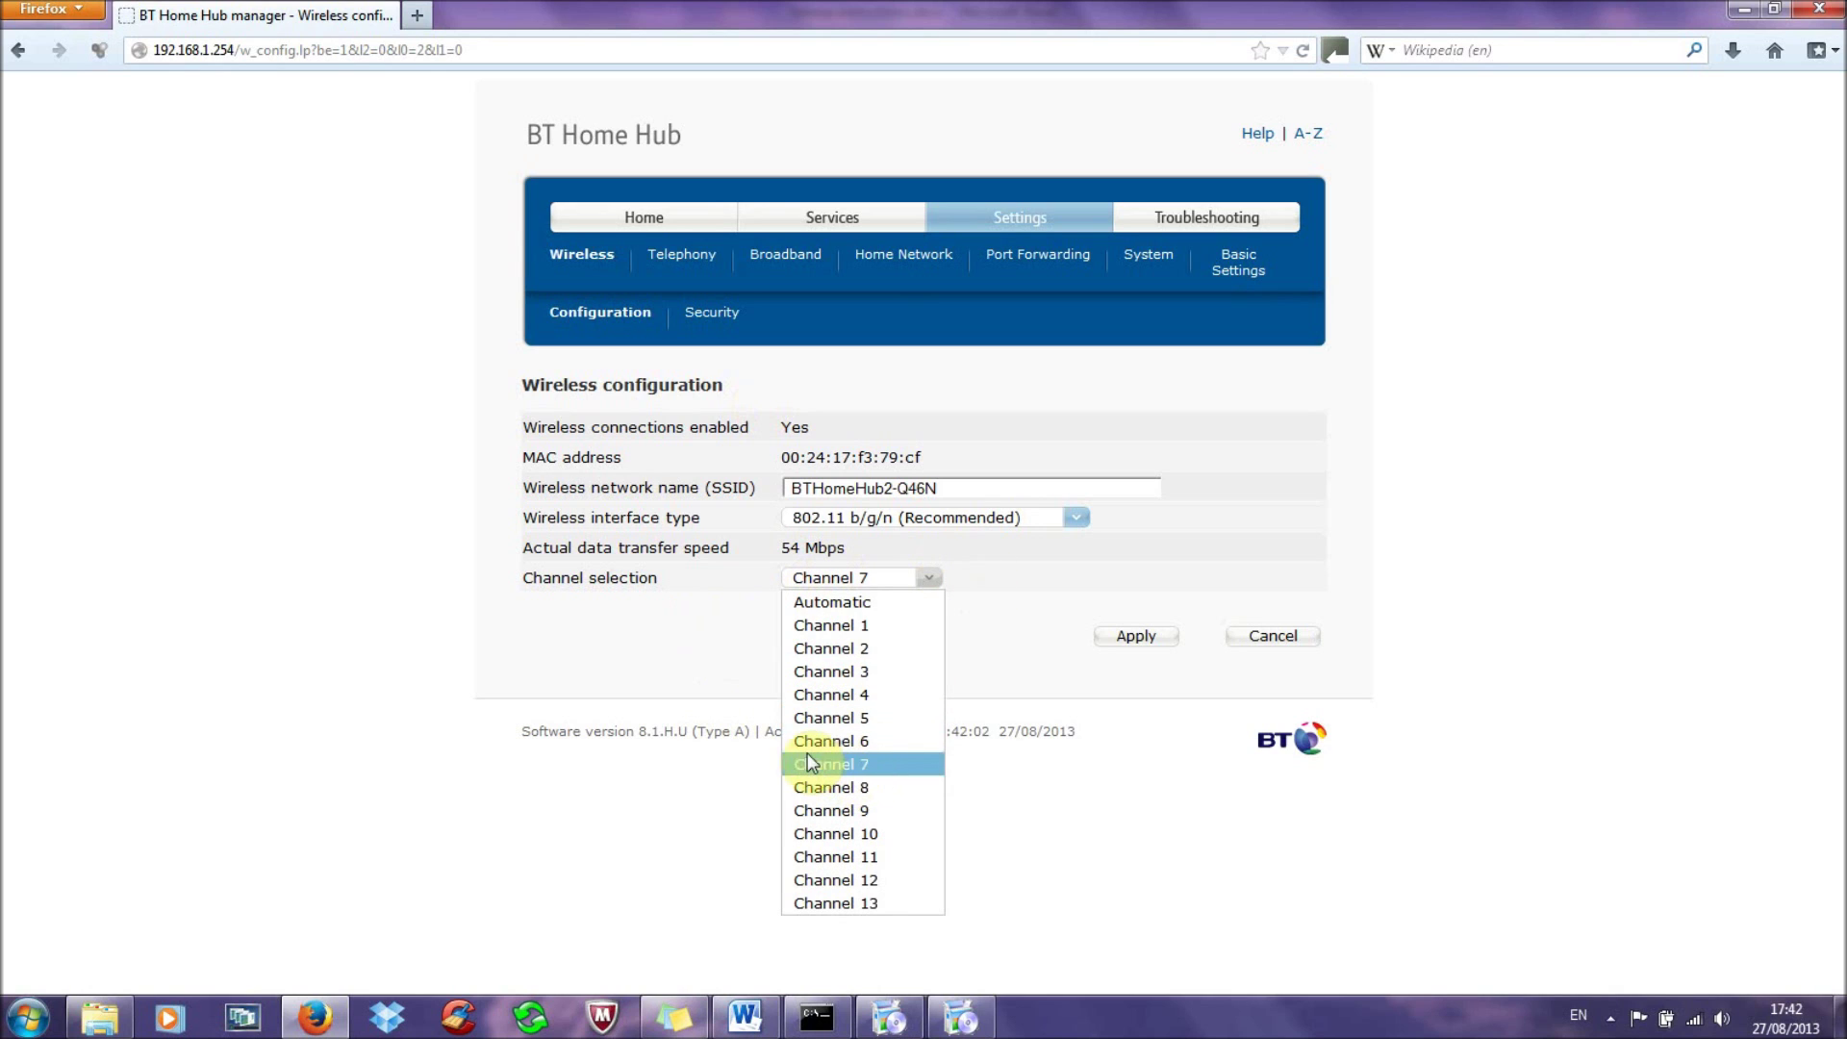
{"action": "left_click", "coordinate": [720, 670]}
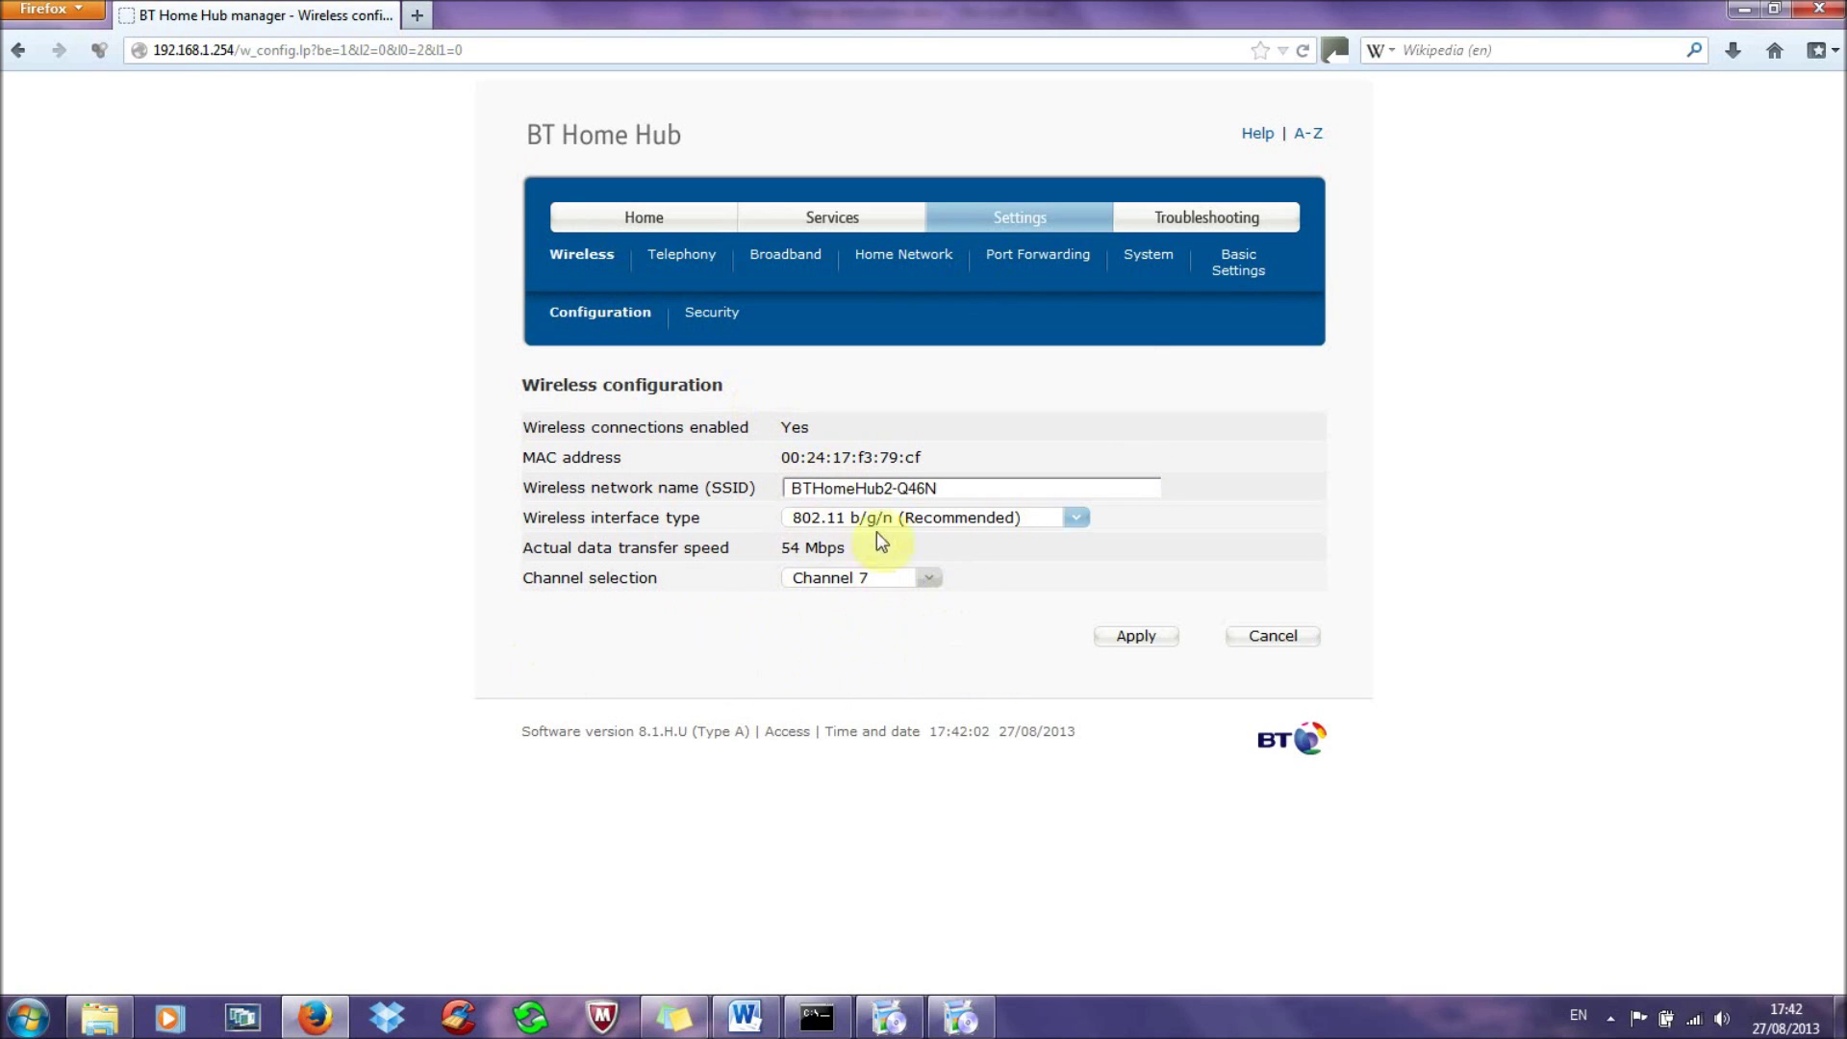
Step: Log in to the Edimax admin at 192.168.1.238 in a new tab, check Basic Setting shows Channel 7, and return to the hub tab
{"action": "left_click", "coordinate": [417, 15]}
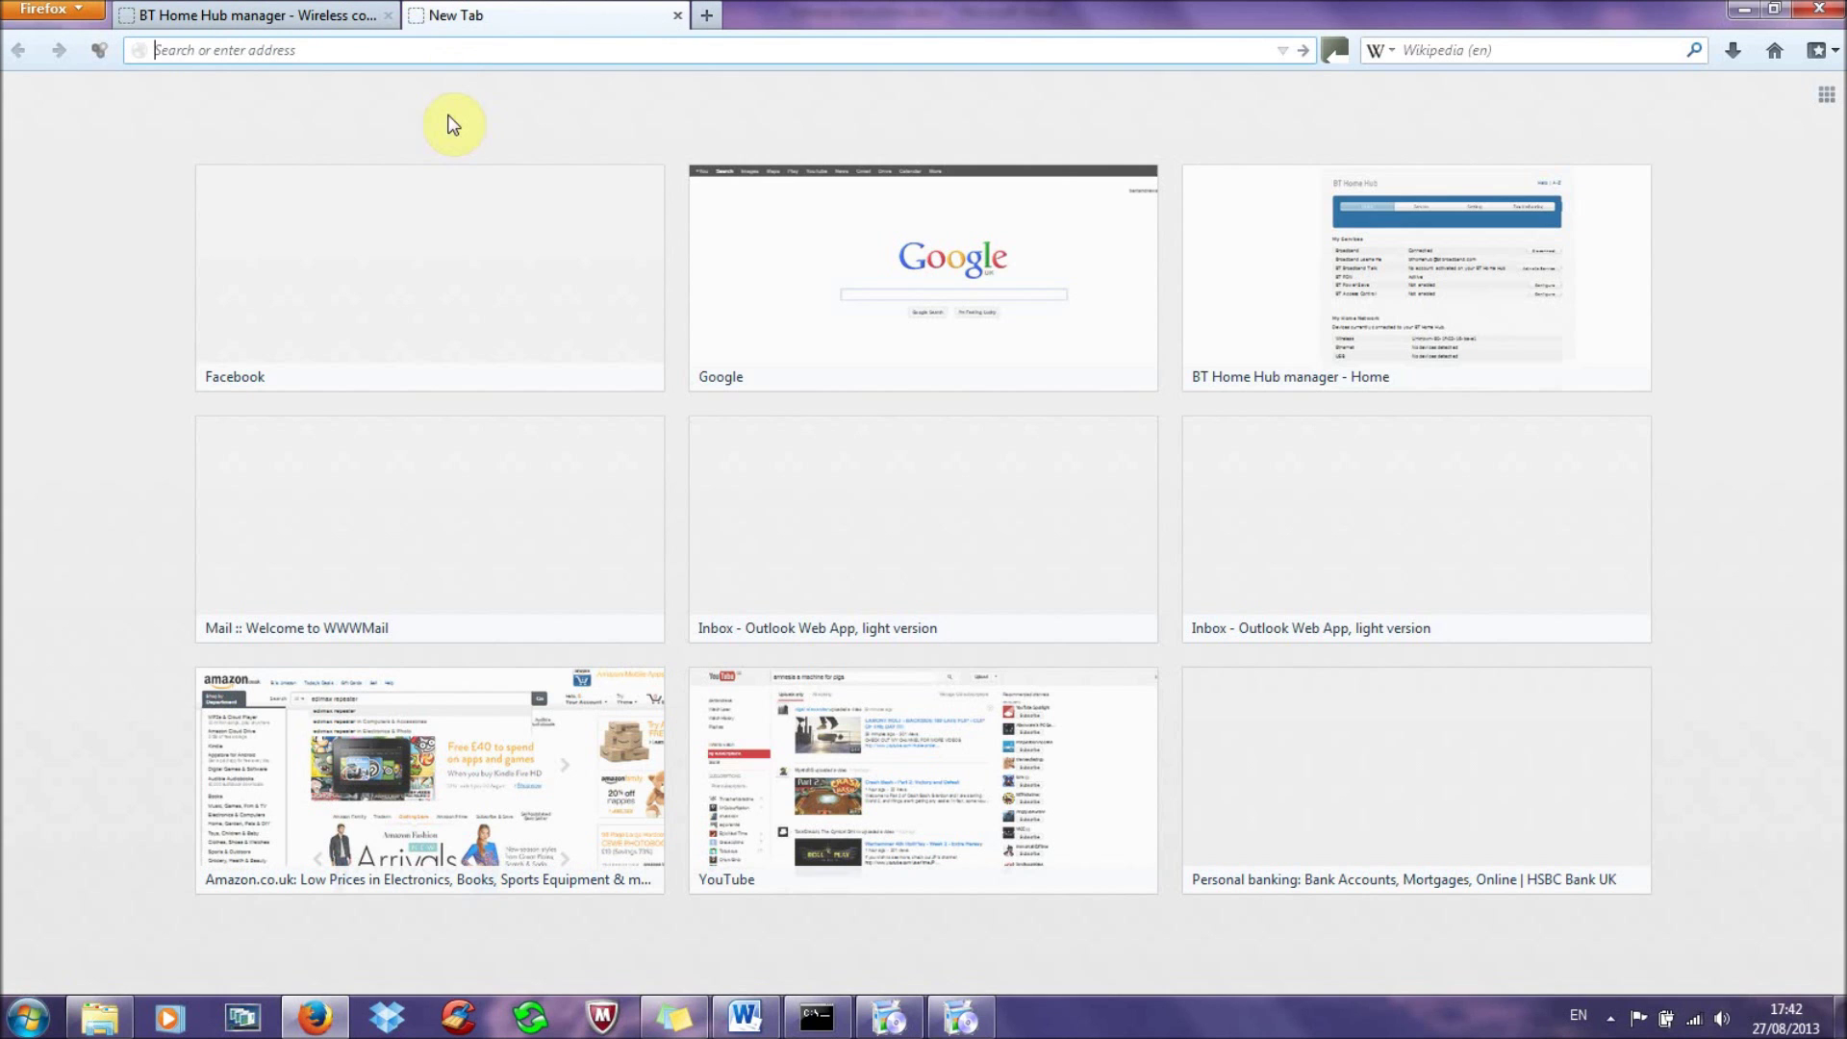
{"action": "type", "text": "192.1"}
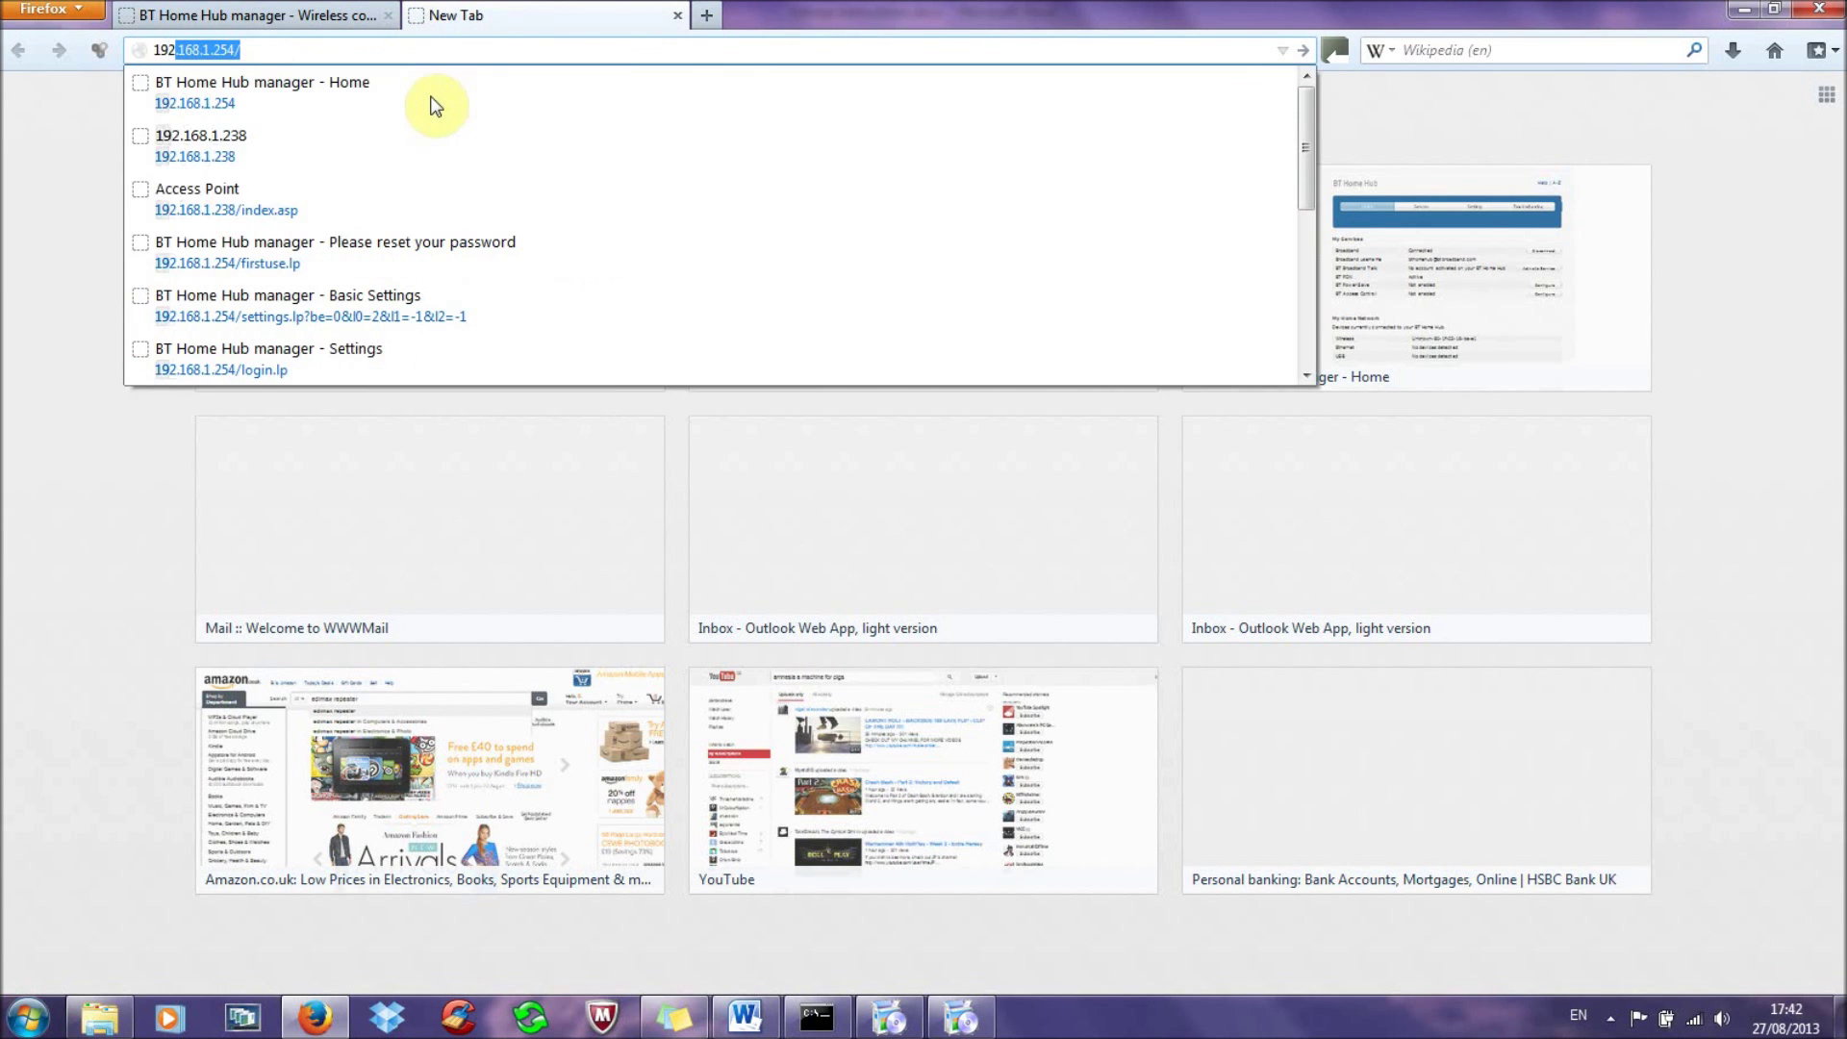
{"action": "type", "text": "68"}
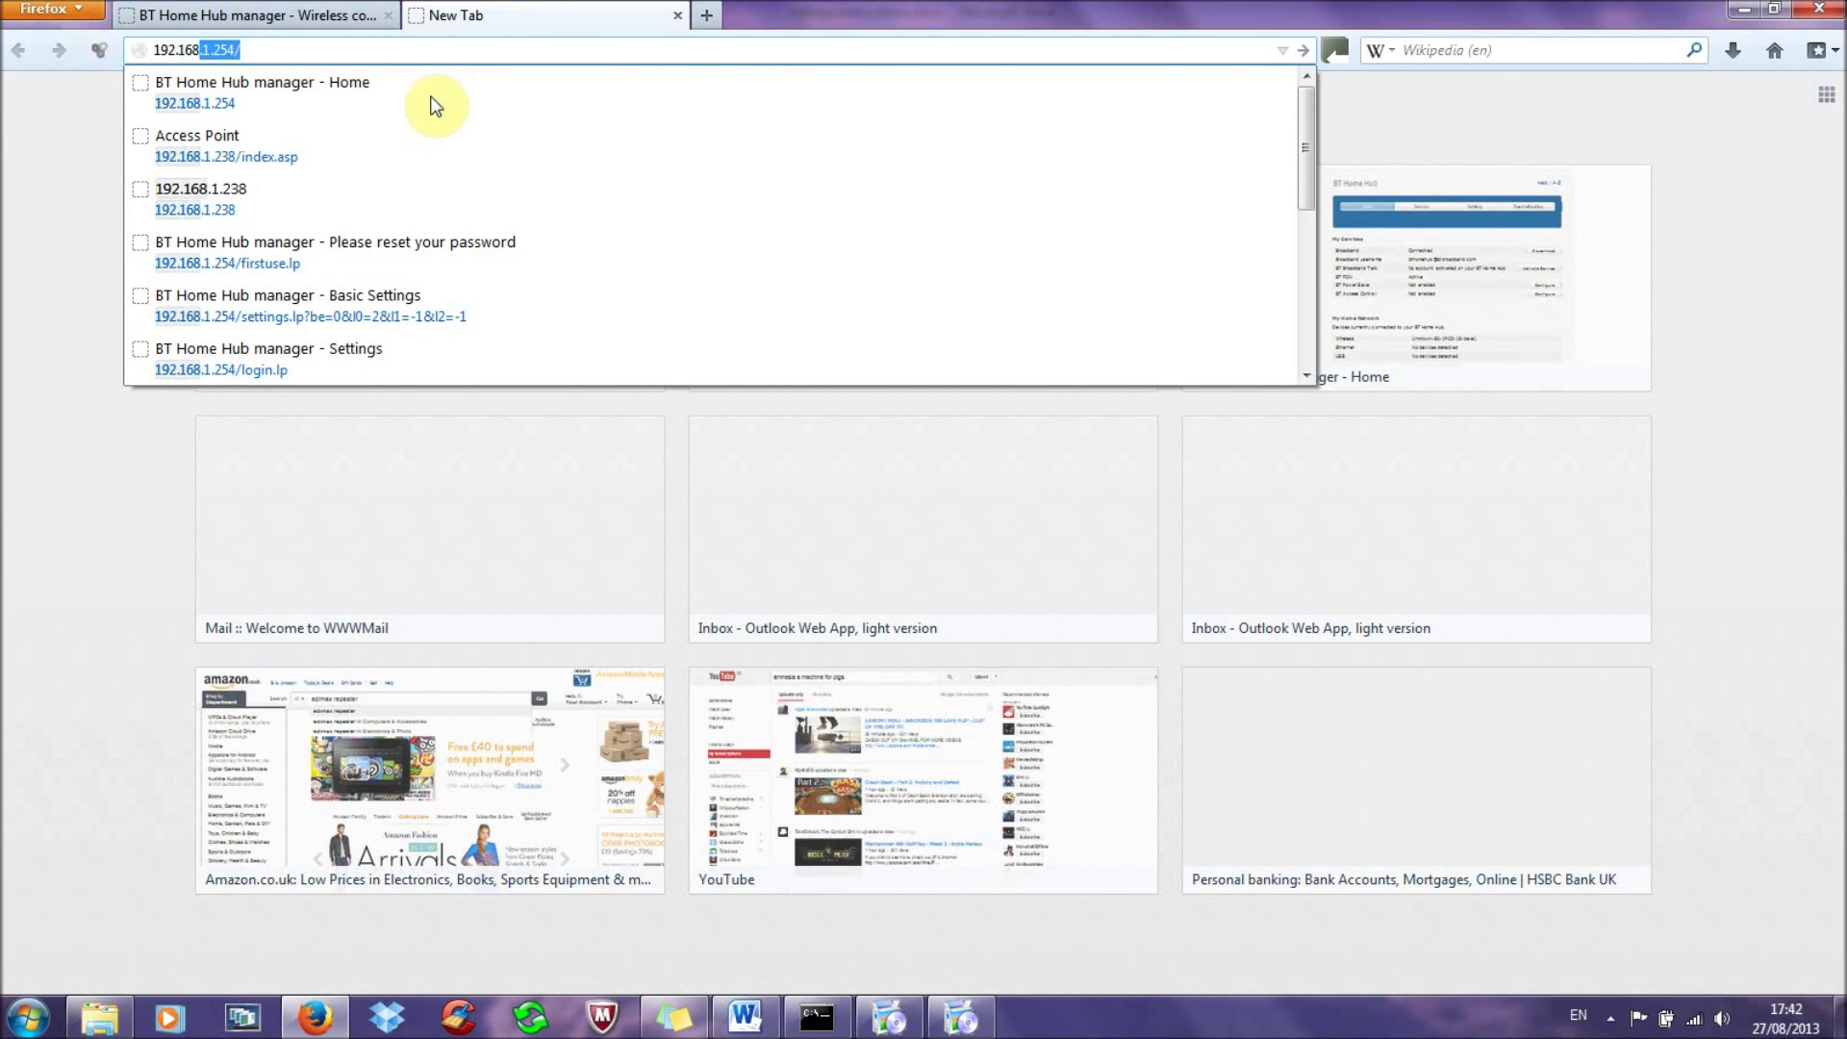
{"action": "type", "text": ".1.238"}
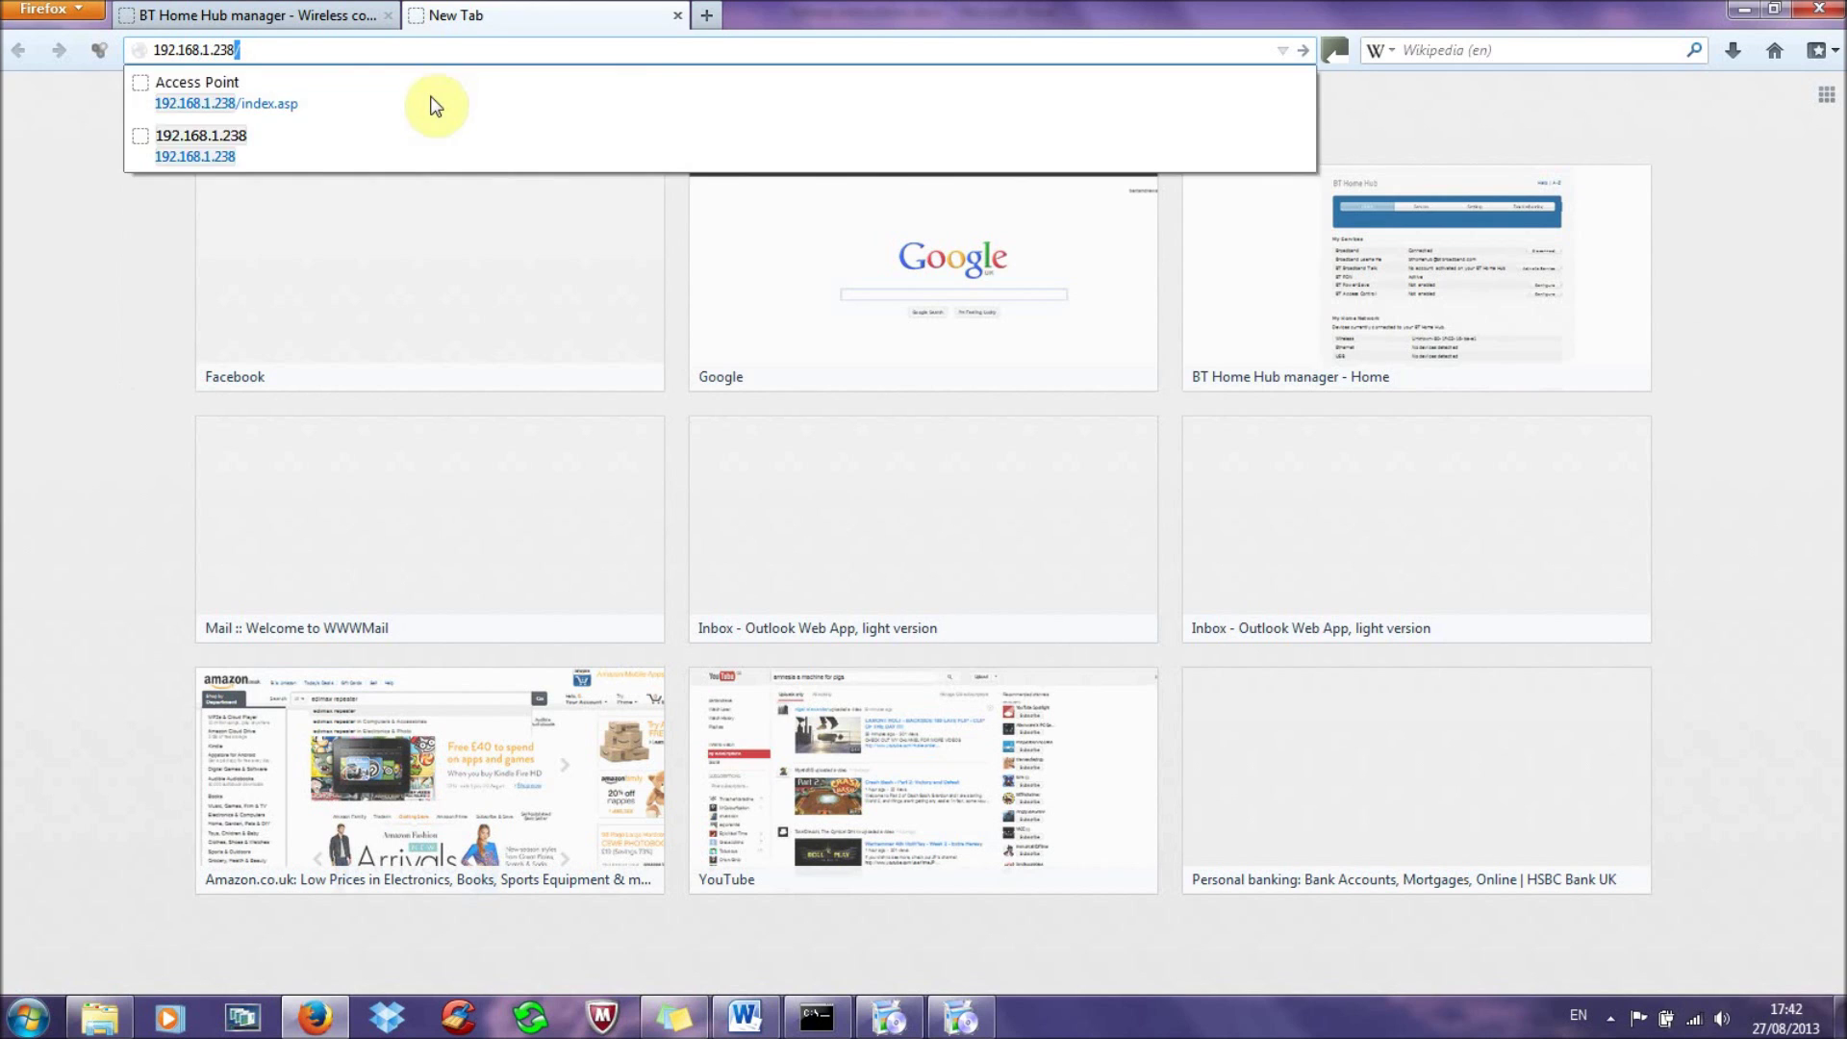
{"action": "key", "text": "Return"}
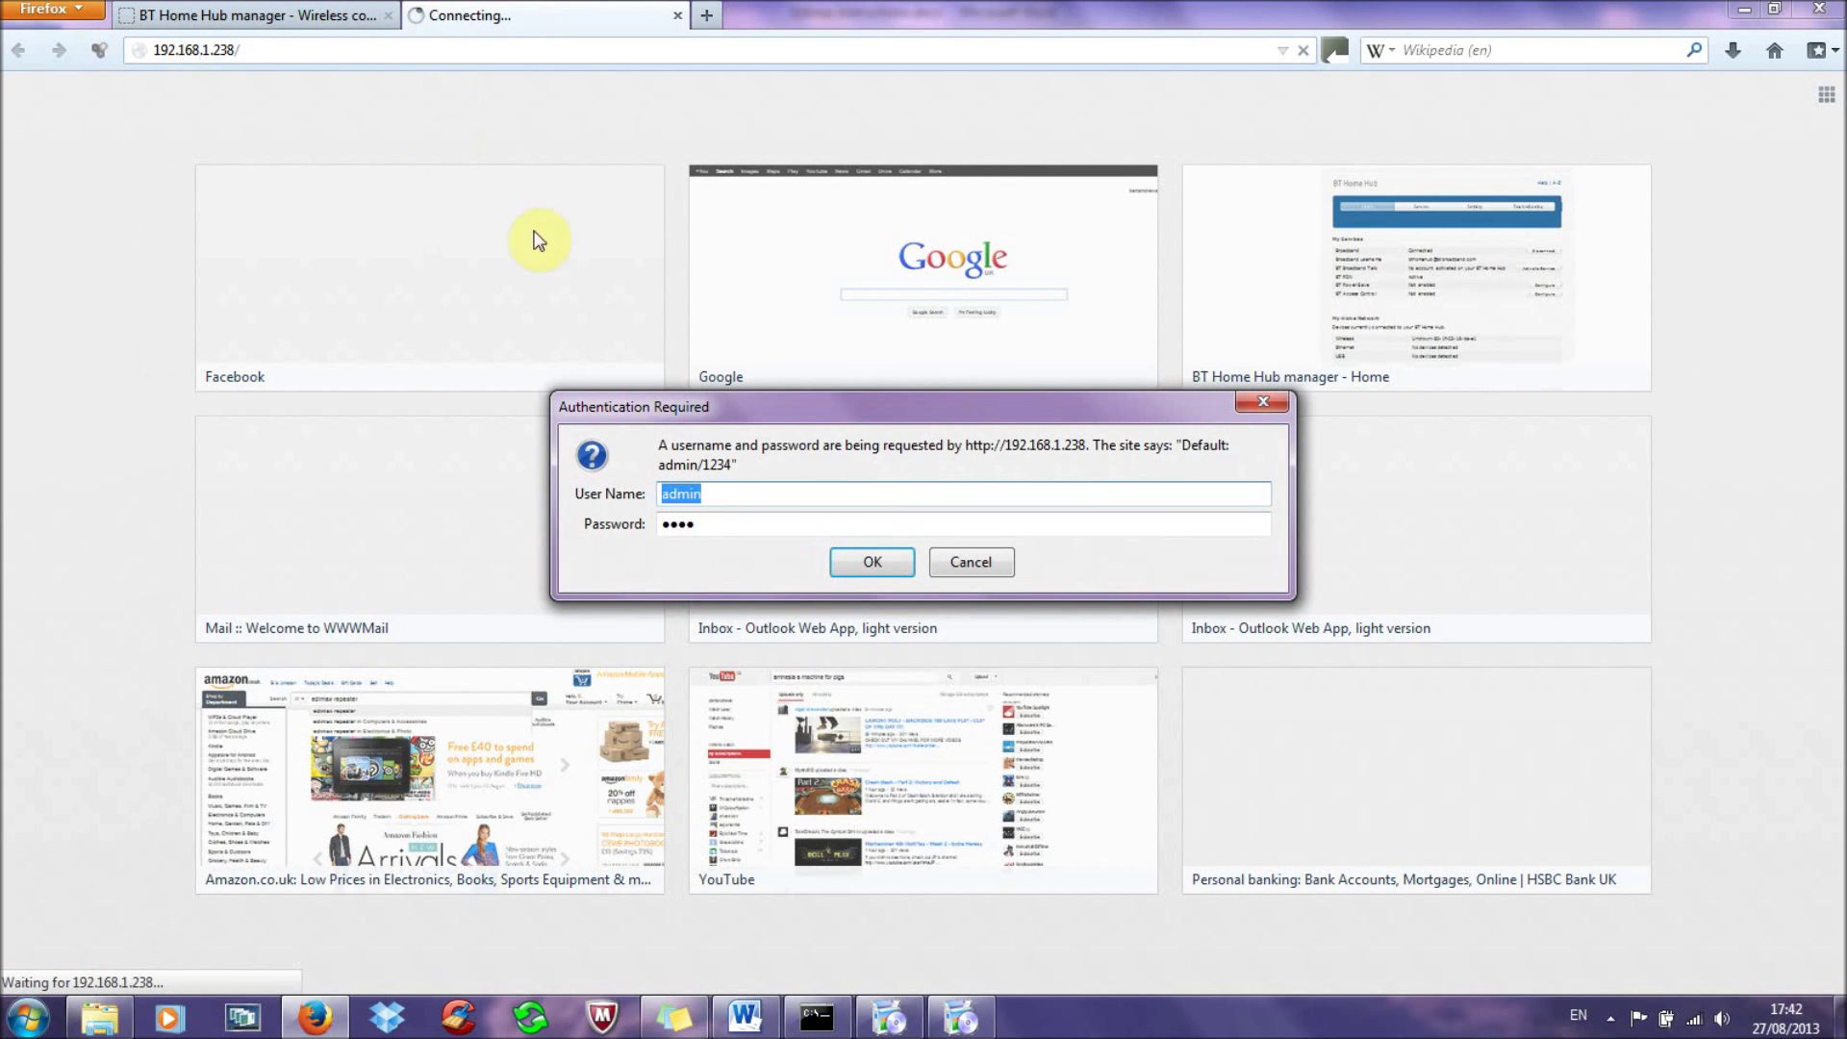
{"action": "left_click", "coordinate": [839, 561]}
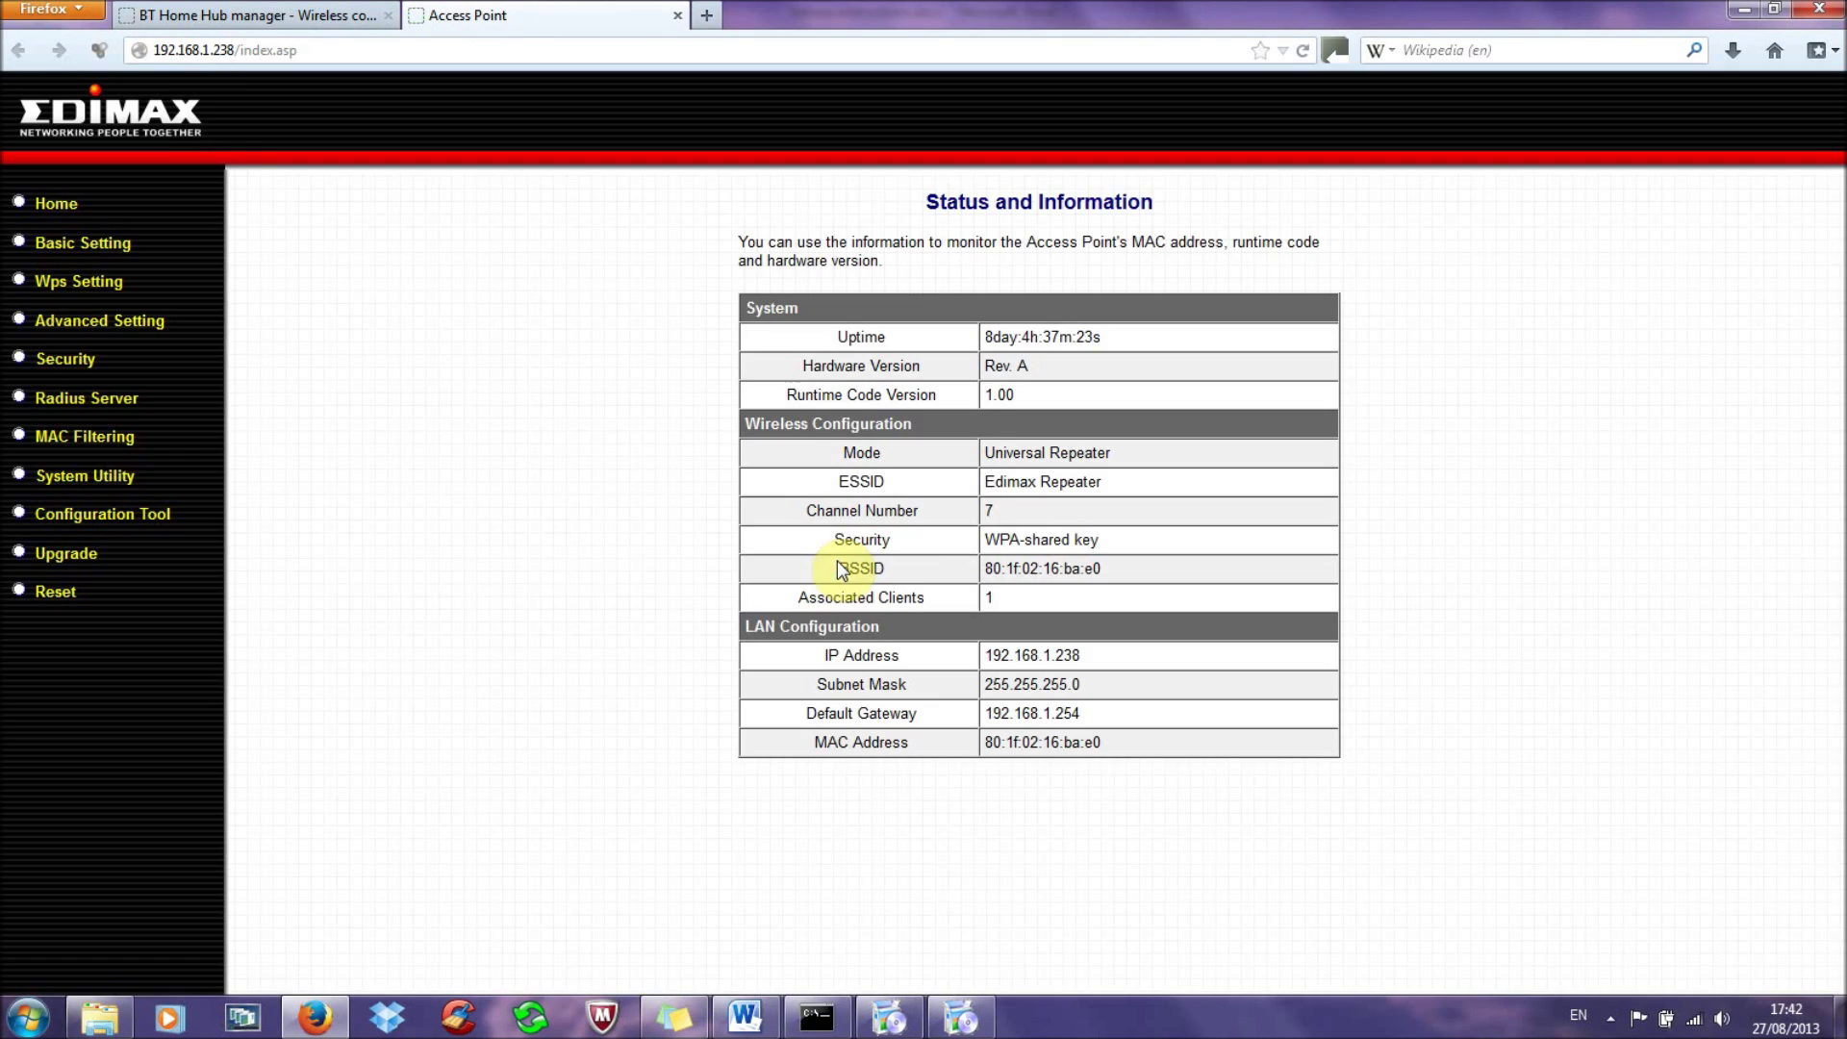
{"action": "left_click", "coordinate": [84, 255]}
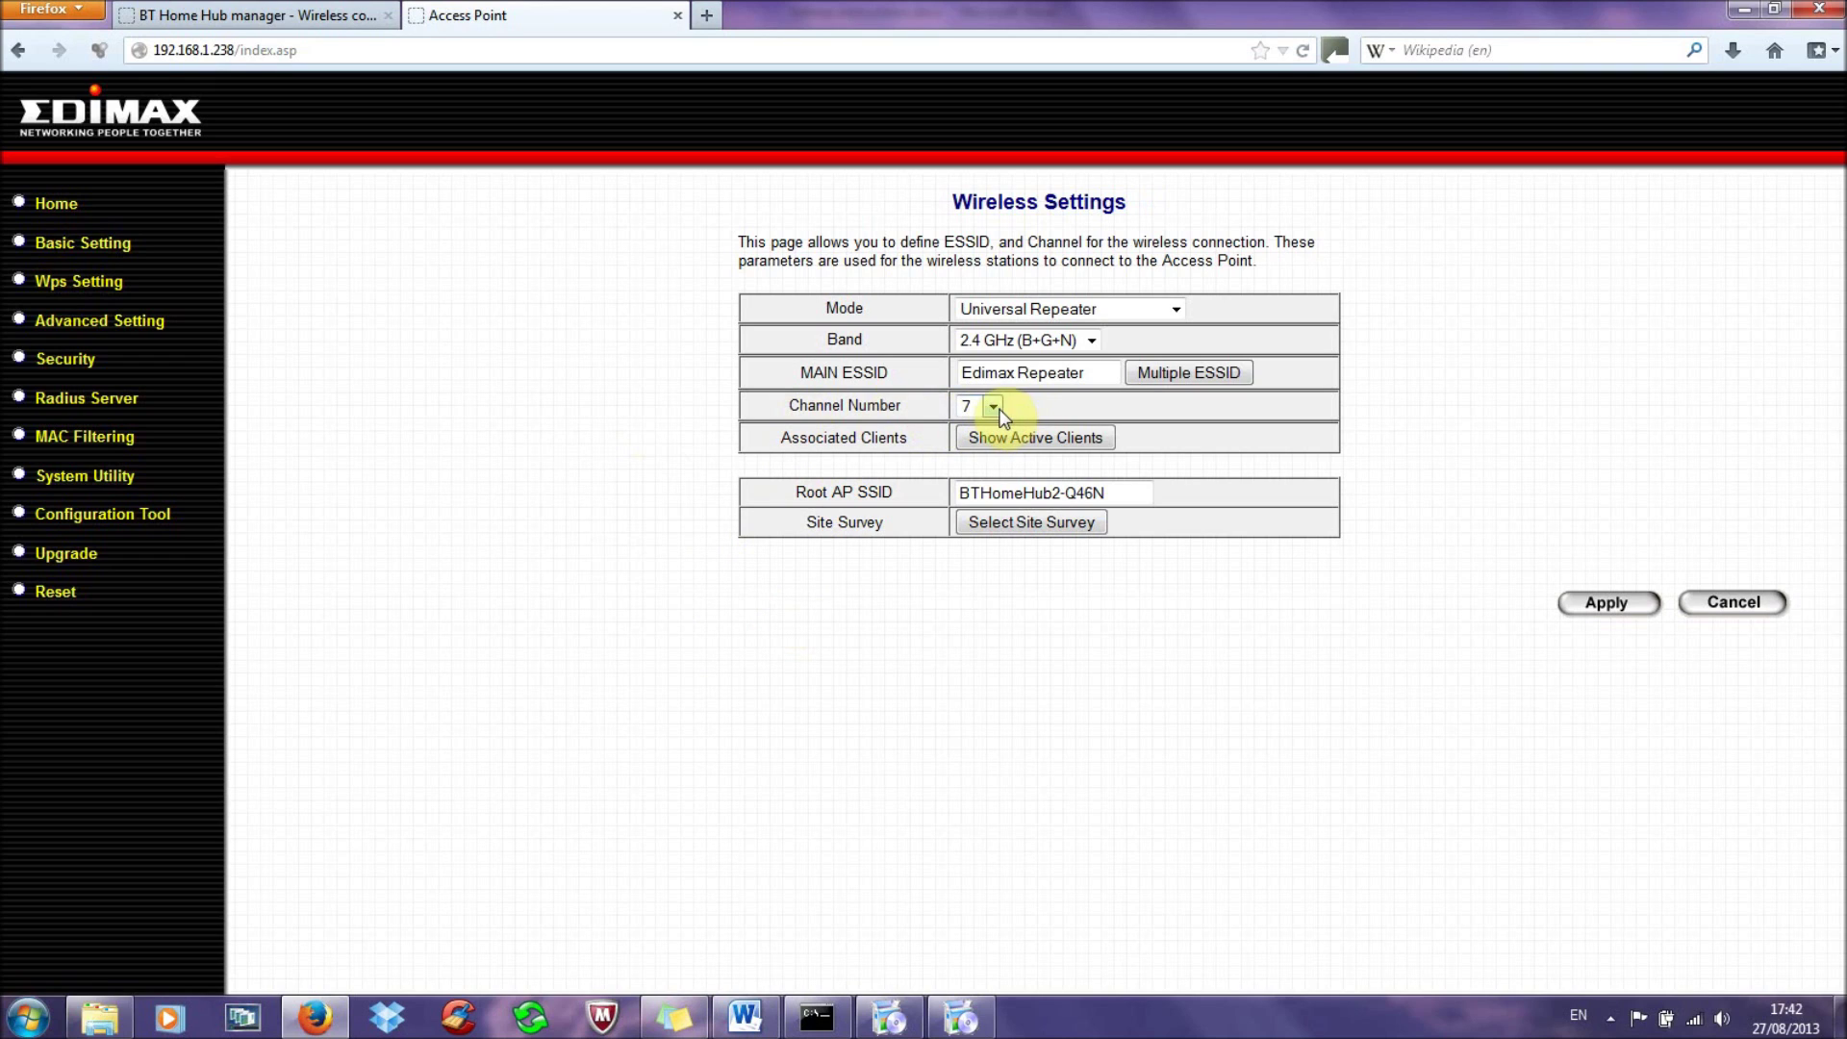
{"action": "left_click", "coordinate": [258, 15]}
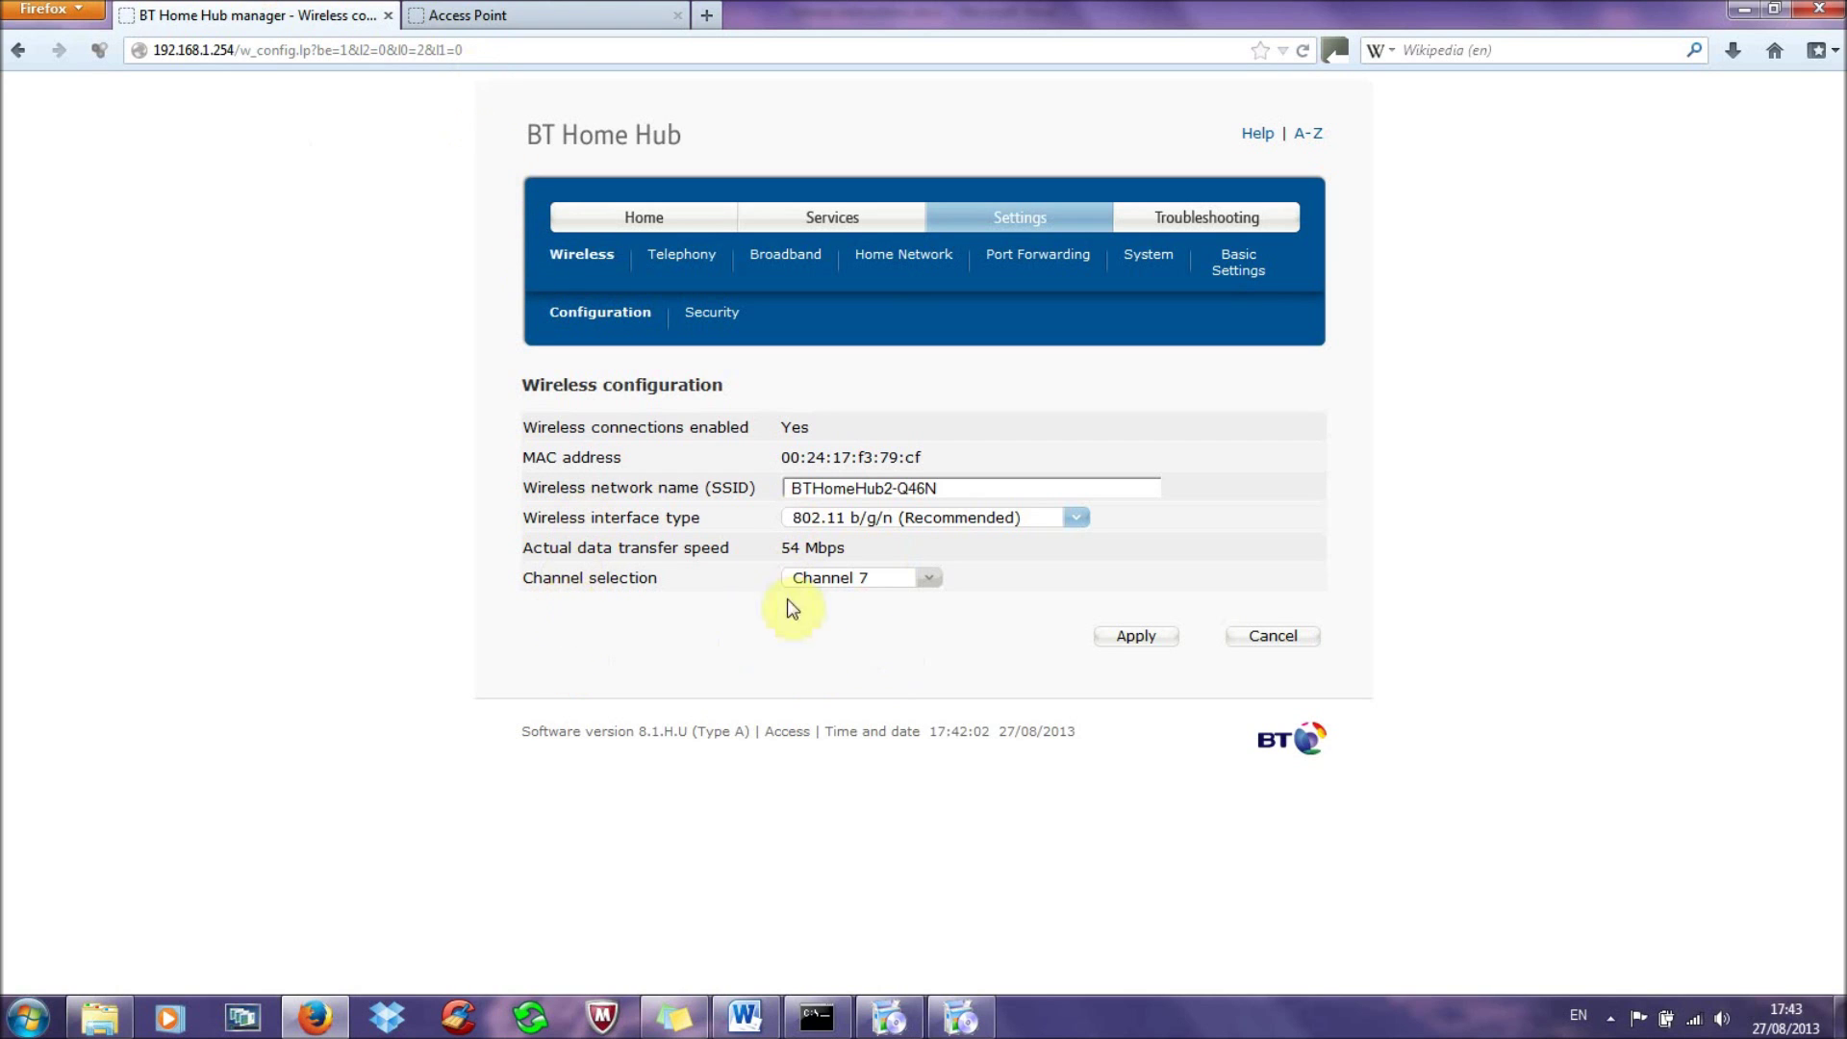
Step: Recheck the Edimax wireless settings tab, then return to the Word instructions
{"action": "left_click", "coordinate": [458, 11]}
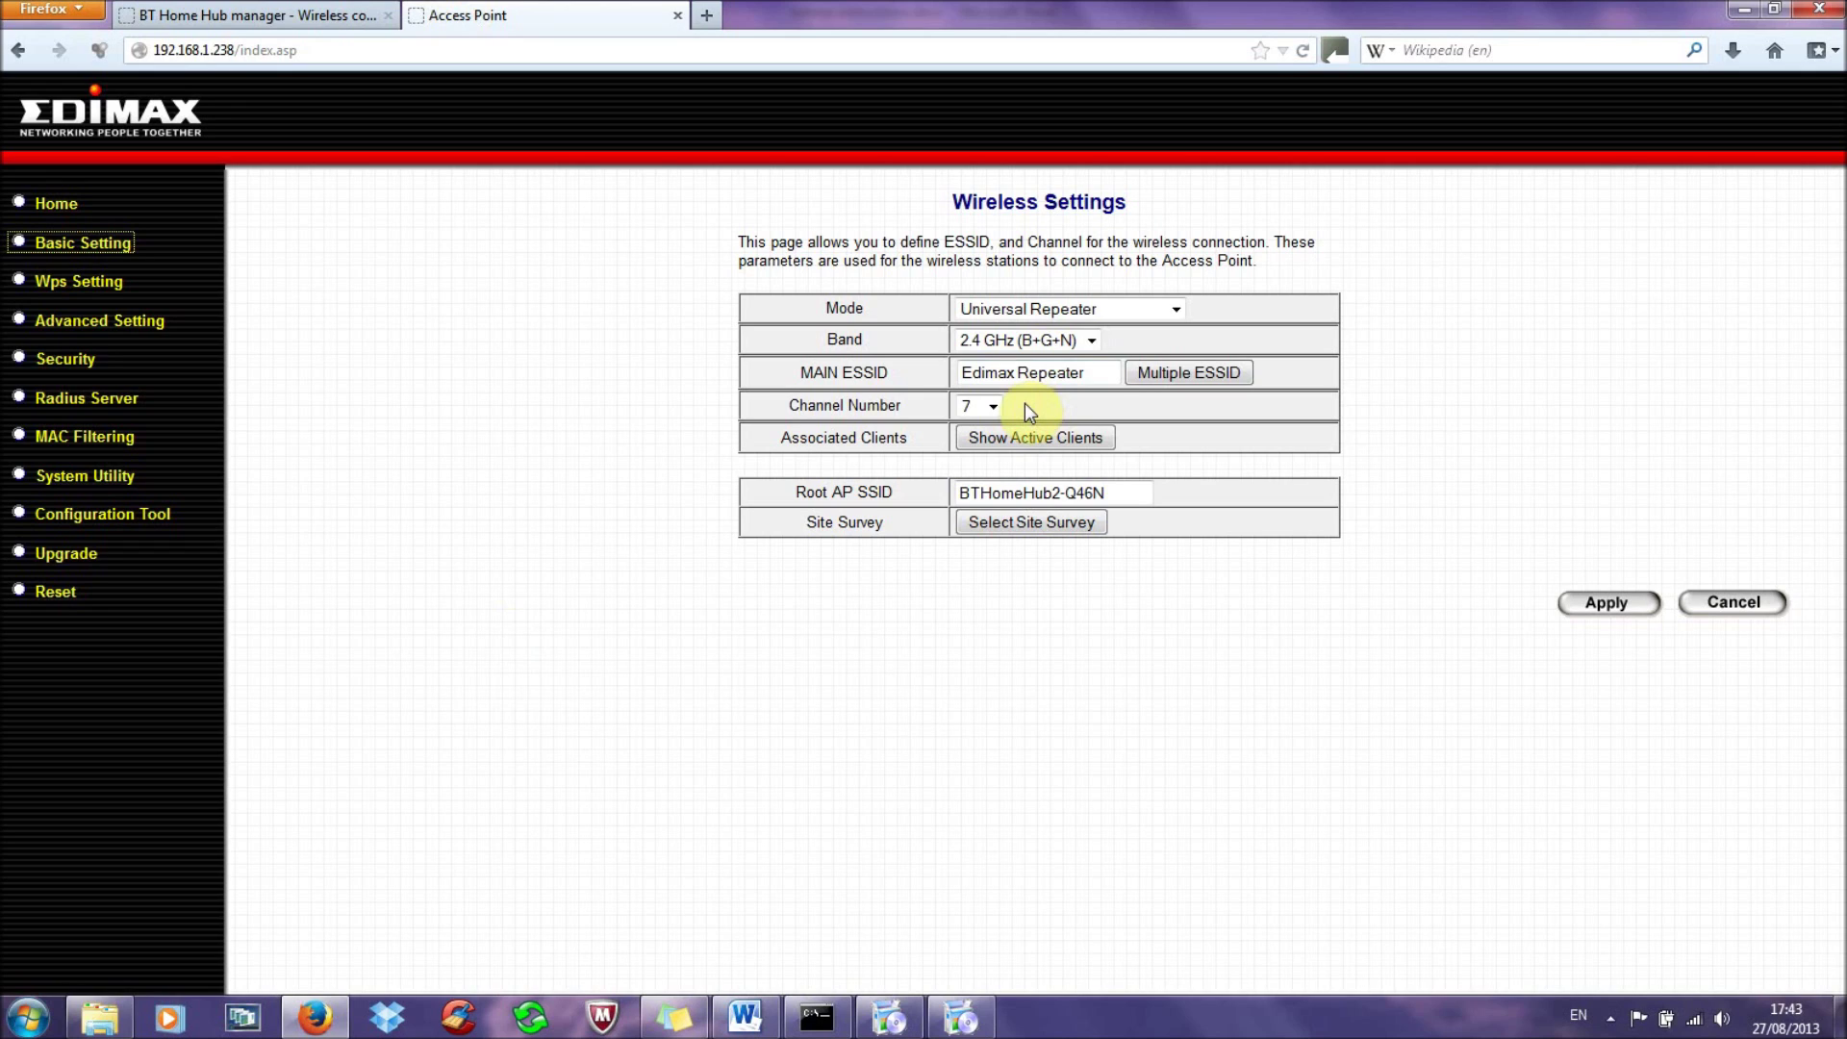
{"action": "left_click", "coordinate": [746, 1017]}
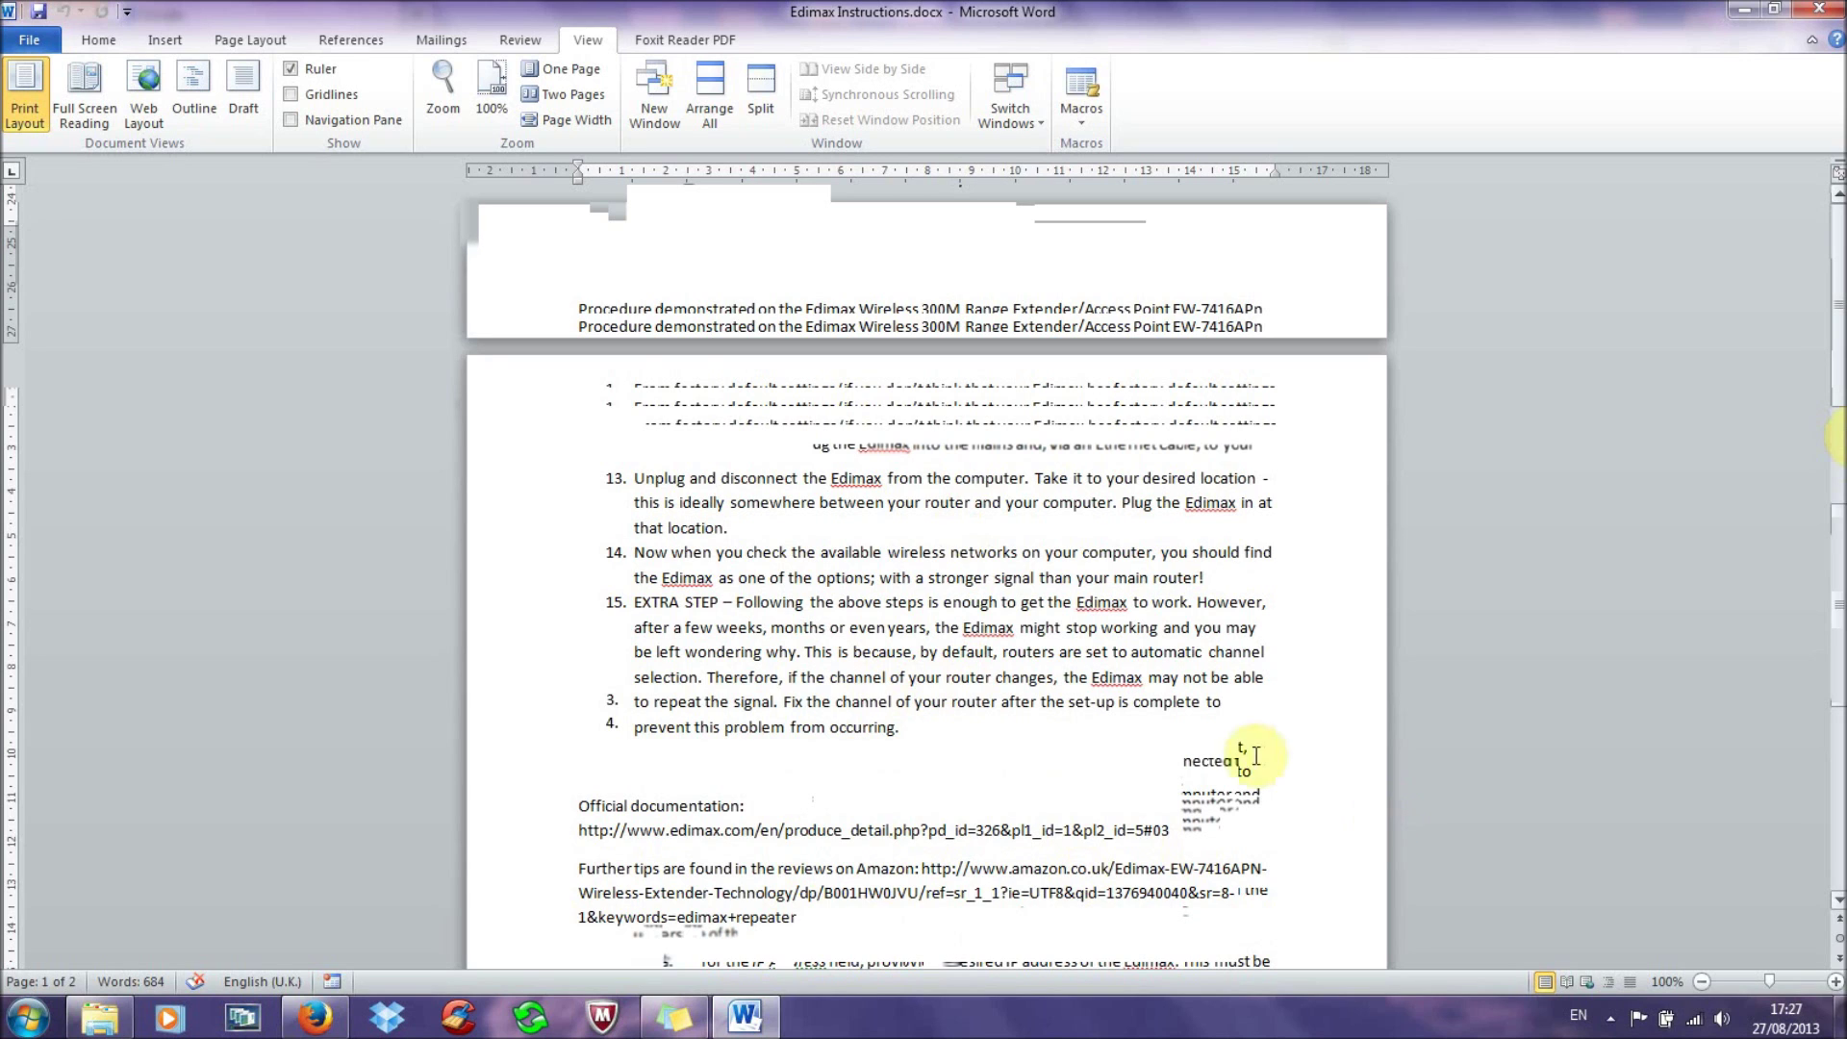
Step: Scroll back to the top of Edimax Instructions.docx to show the title and steps 1–7
{"action": "scroll", "coordinate": [1225, 827], "scroll_direction": "up", "scroll_amount": 15}
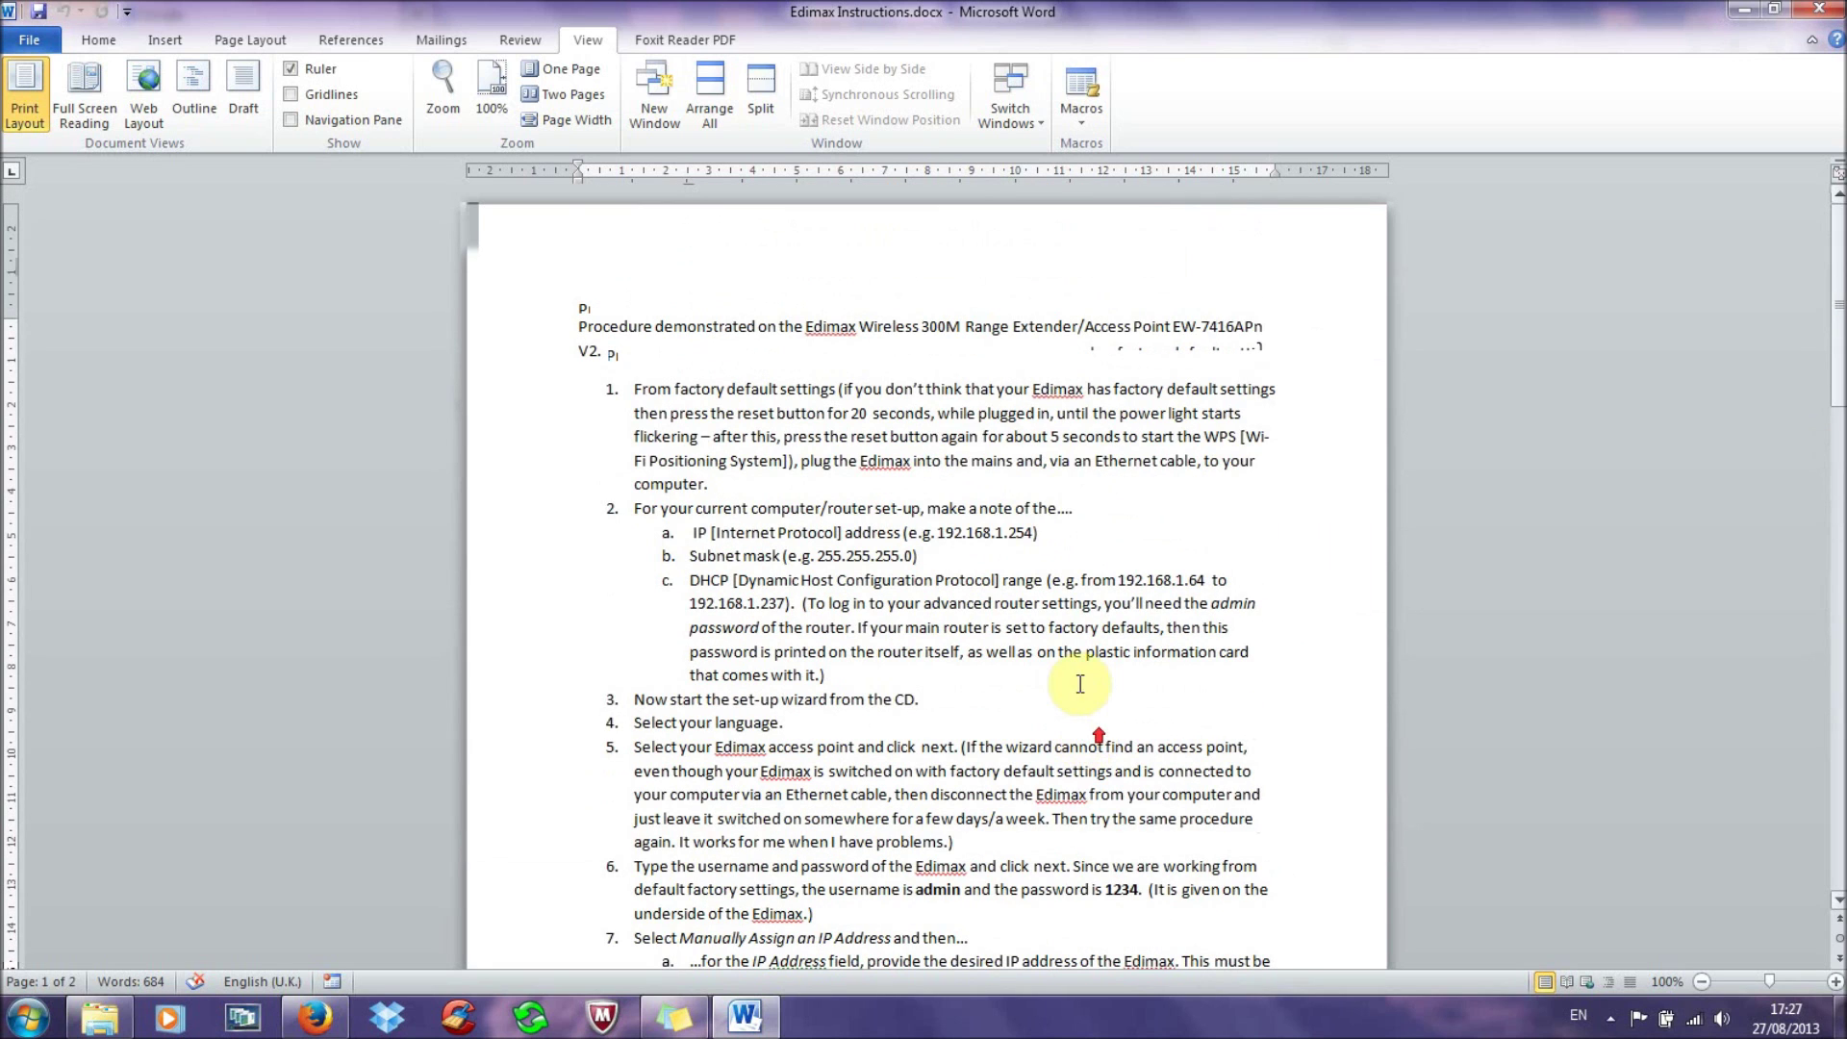